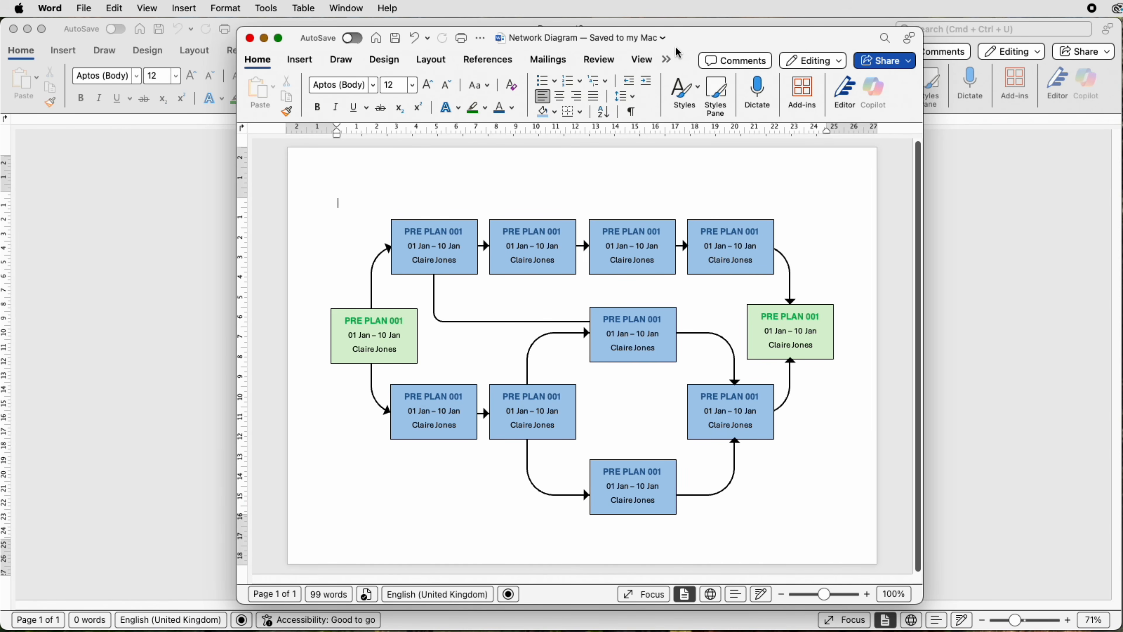
Step: Move the finished example diagram out of the way and set the blank document's page orientation to Landscape
{"action": "left_click_drag", "start_coordinate": [687, 39], "coordinate": [1121, 44]}
{"action": "left_click", "coordinate": [482, 197]}
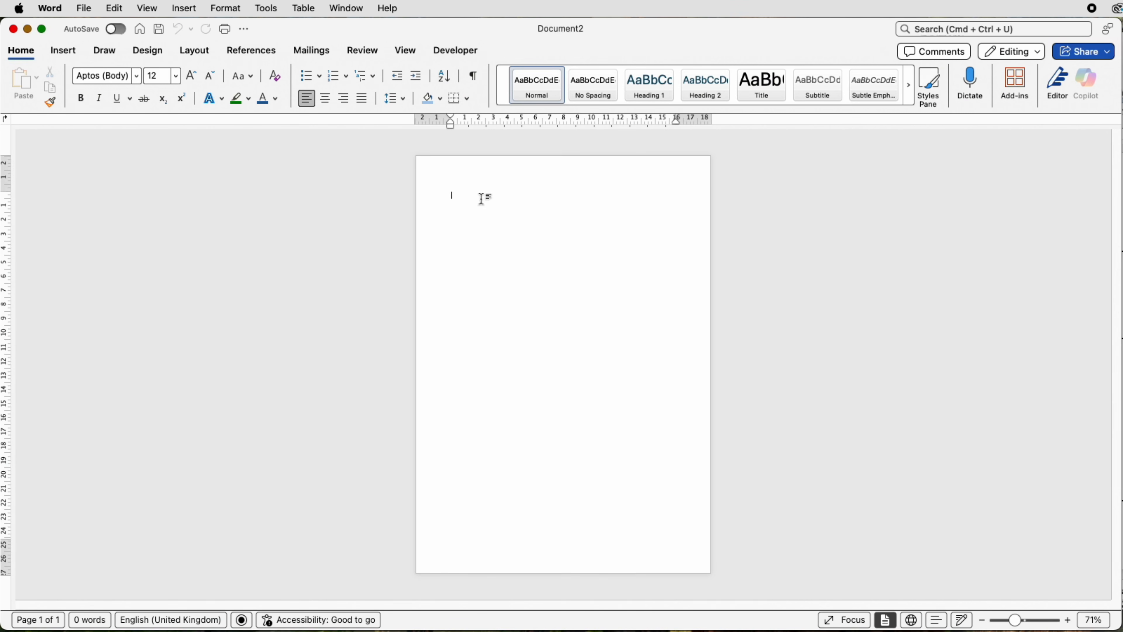
{"action": "left_click", "coordinate": [197, 54]}
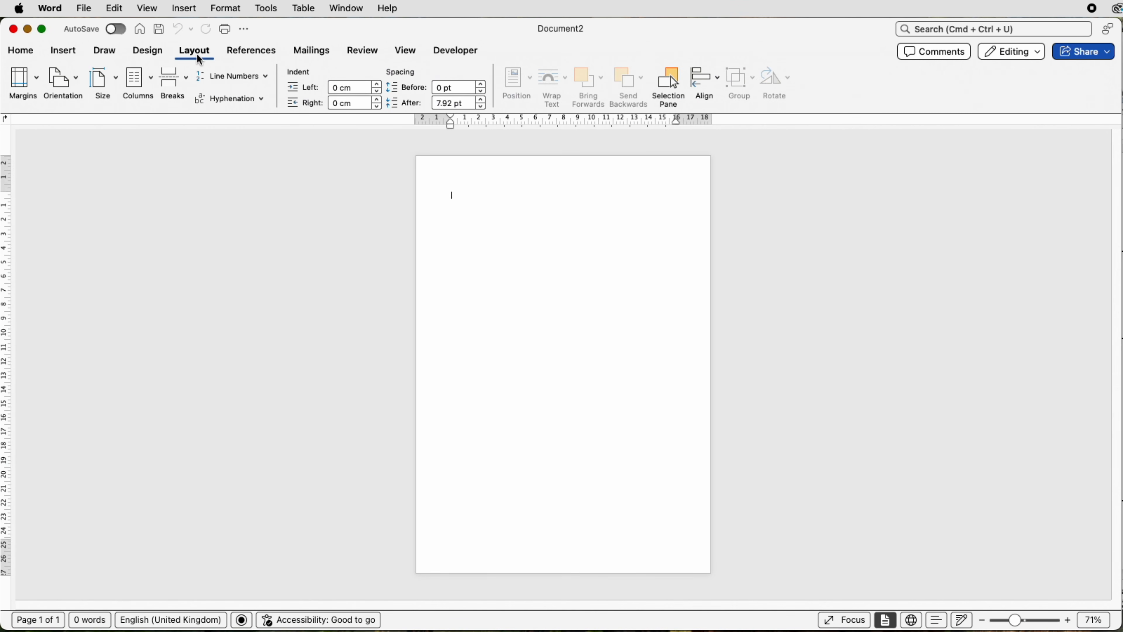
{"action": "left_click", "coordinate": [79, 79]}
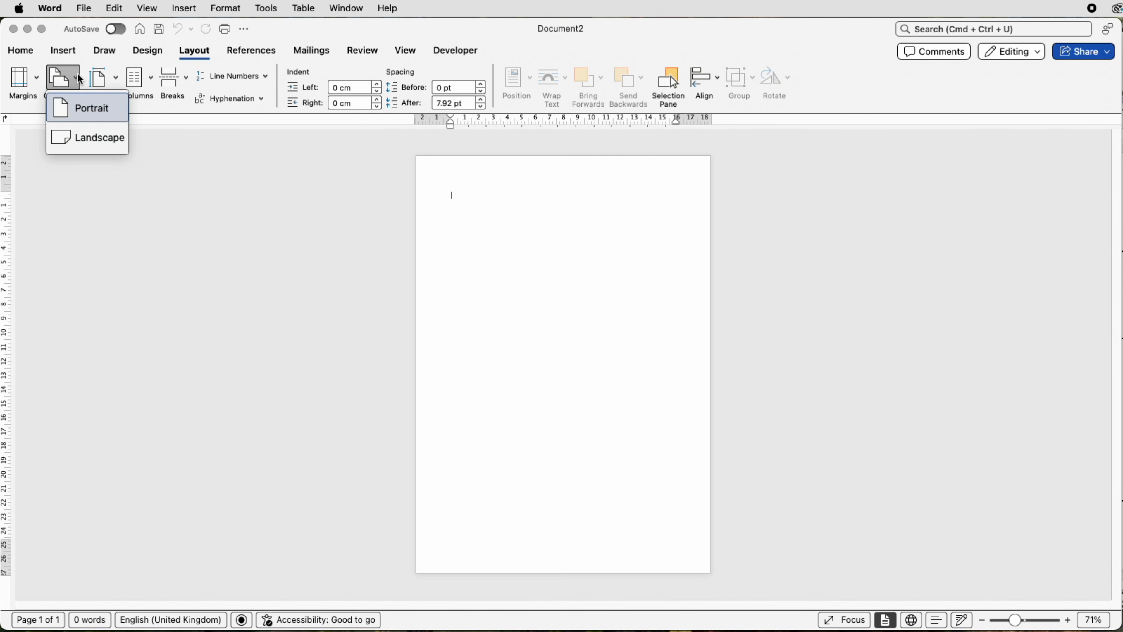
{"action": "left_click", "coordinate": [88, 141]}
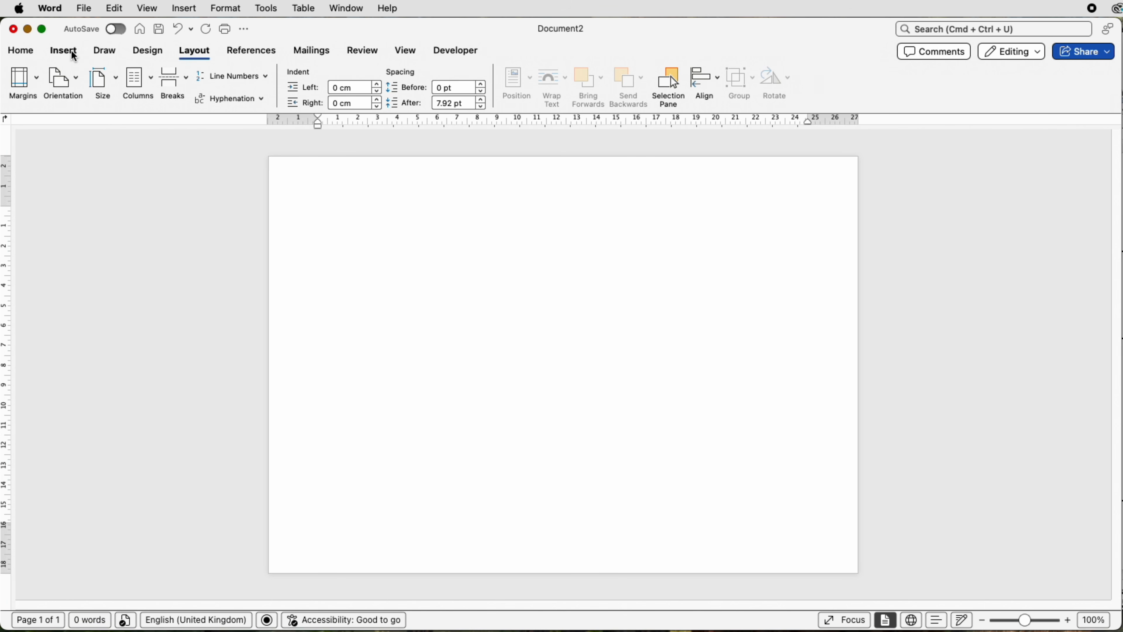
Step: Draw a horizontal text box about 3.43 cm high and 6.68 cm wide near the page's upper-left area
{"action": "left_click", "coordinate": [61, 51]}
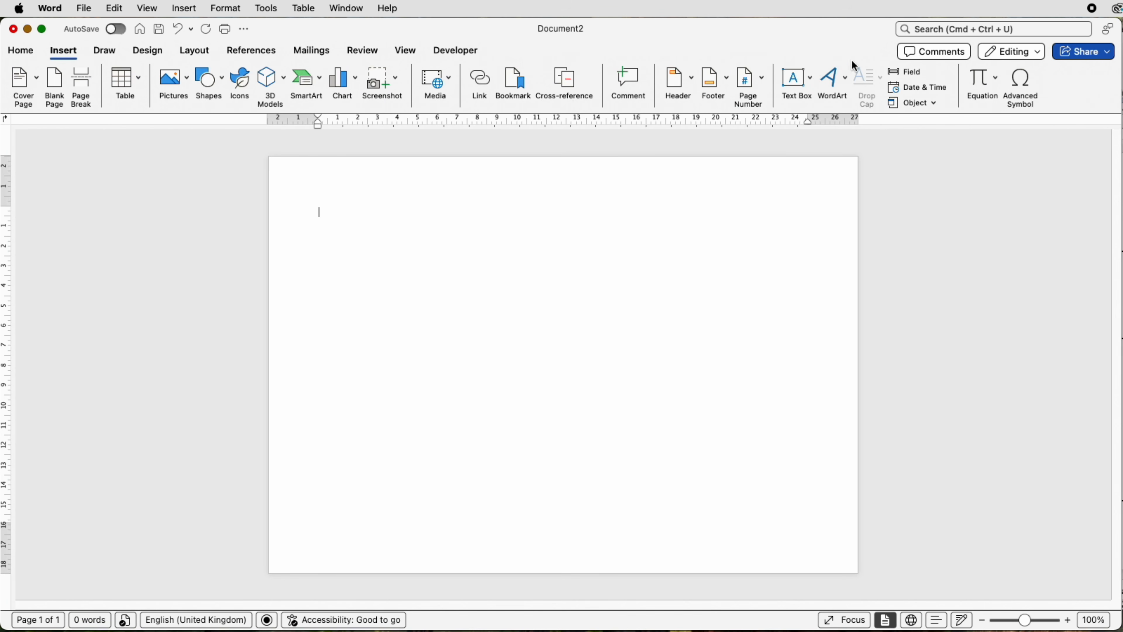
{"action": "left_click", "coordinate": [812, 77]}
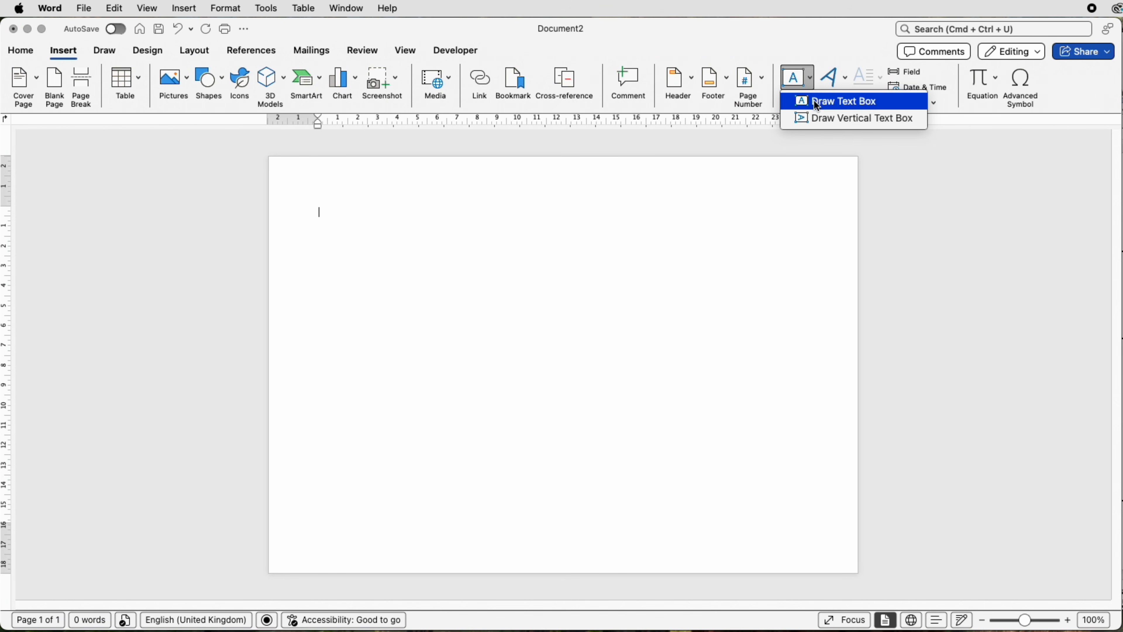
{"action": "left_click", "coordinate": [818, 101]}
{"action": "mouse_move", "coordinate": [331, 229]}
{"action": "left_mouse_down"}
{"action": "mouse_move", "coordinate": [333, 255]}
{"action": "mouse_move", "coordinate": [381, 296]}
{"action": "mouse_move", "coordinate": [465, 299]}
{"action": "left_mouse_up"}
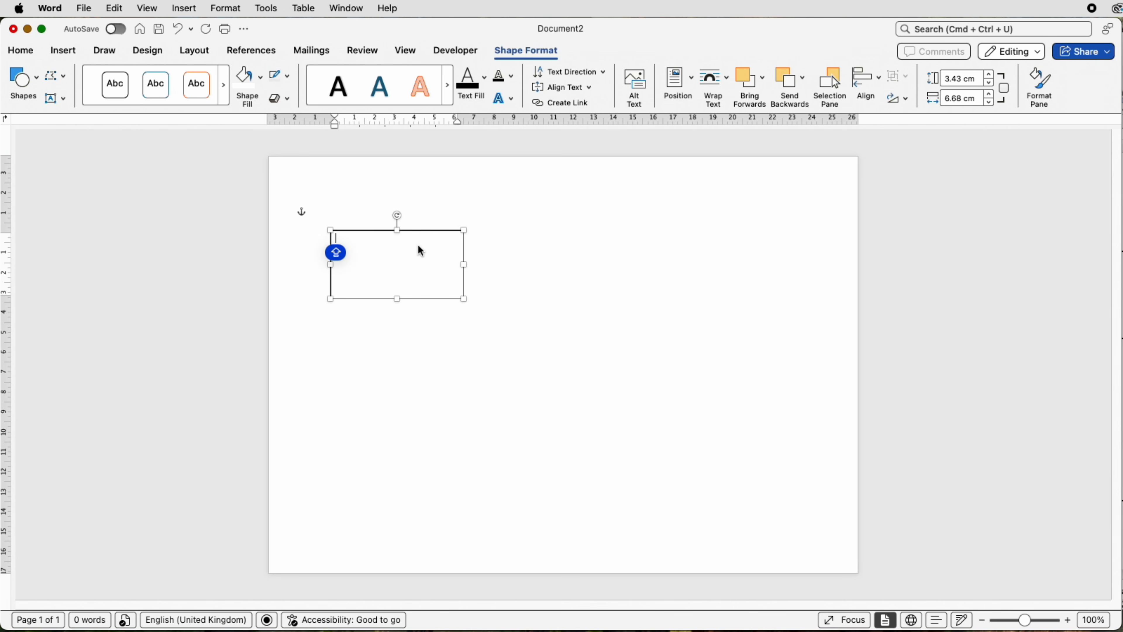
Step: Fill the text box with three lines: "PRE PLAN 011", "01 Jan – 10 Jan" and the responsible person's full name
{"action": "type", "text": "PRE PLAN 011"}
{"action": "key", "text": "Return"}
{"action": "type", "text": "01 Jan – 10 Jan"}
{"action": "key", "text": "Return"}
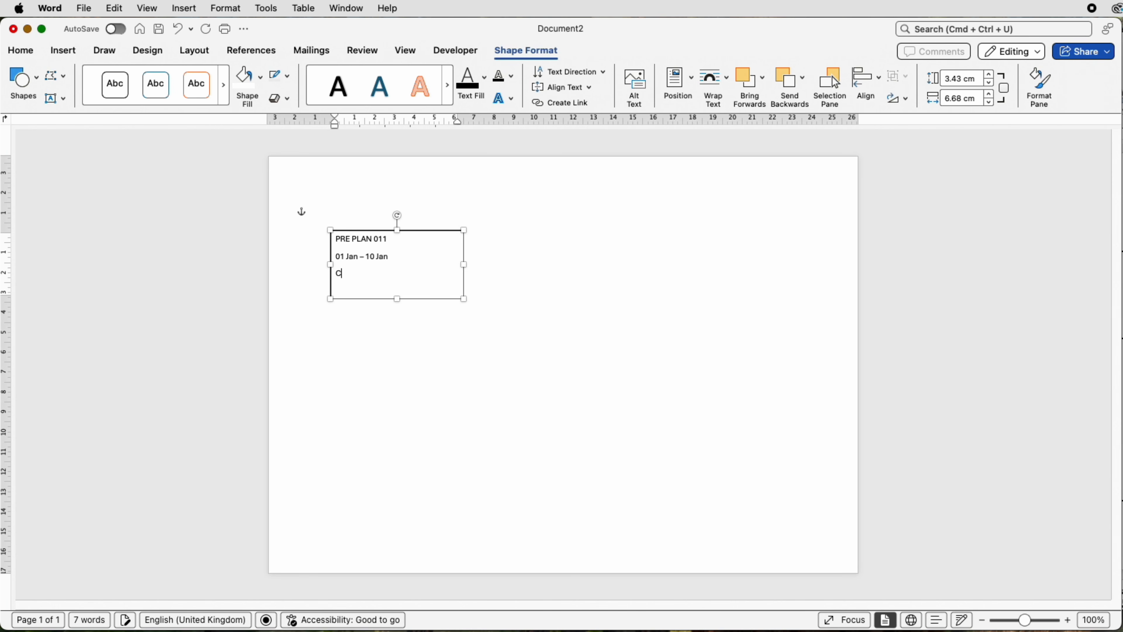
Step: Set the line spacing of all the text in the box to Exactly 12 pt
{"action": "left_click_drag", "start_coordinate": [395, 274], "coordinate": [337, 243]}
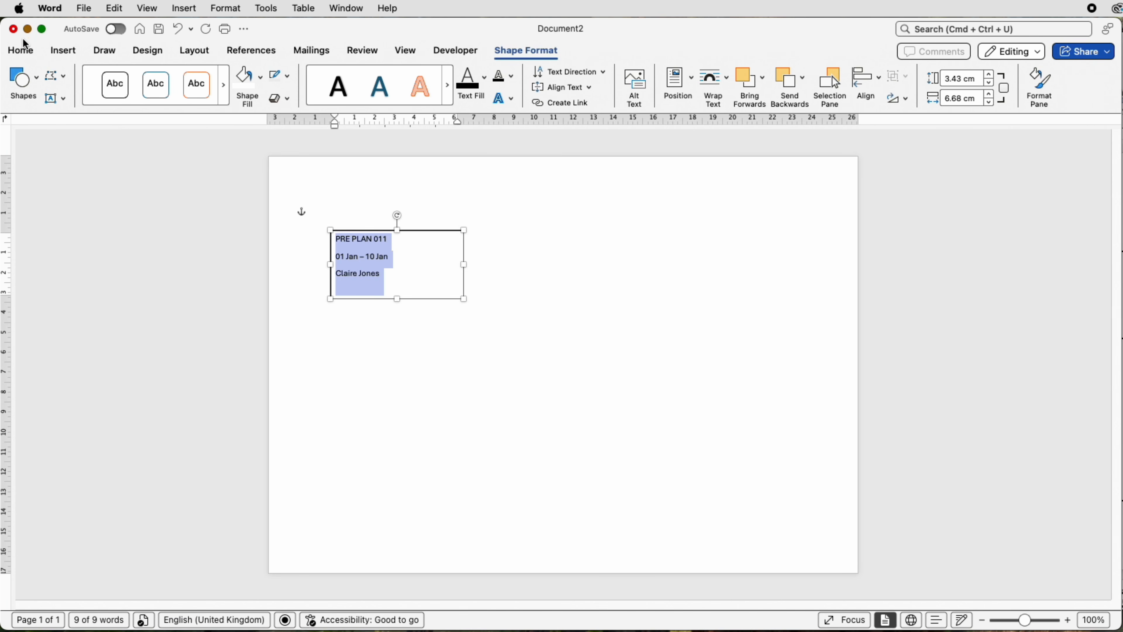
{"action": "left_click", "coordinate": [23, 53]}
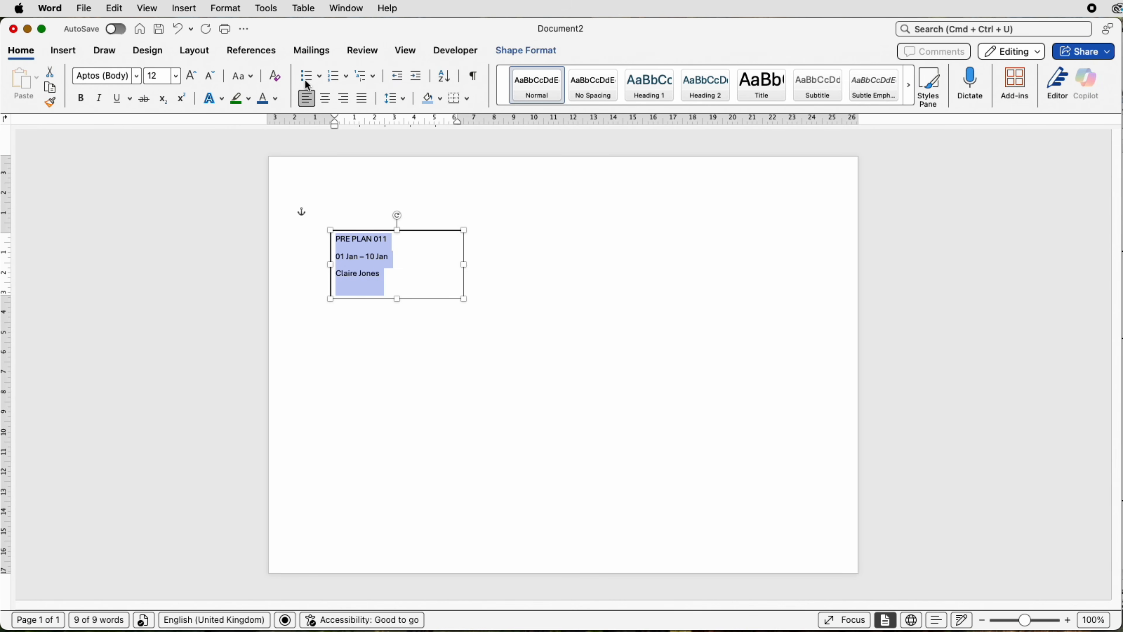
{"action": "left_click", "coordinate": [405, 100]}
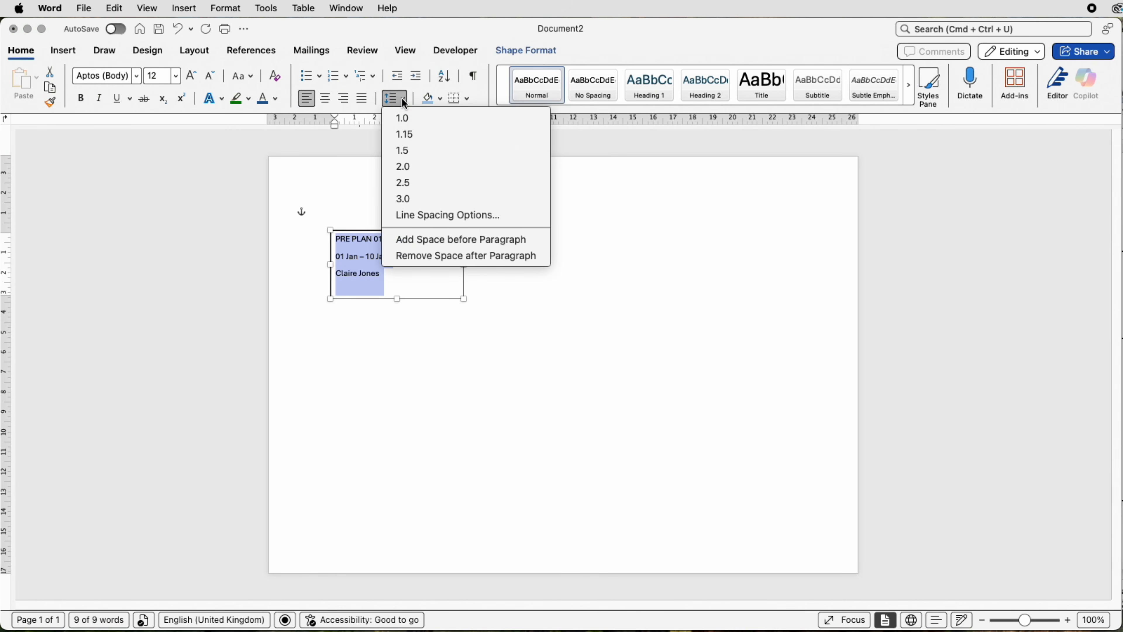
{"action": "left_click", "coordinate": [404, 120]}
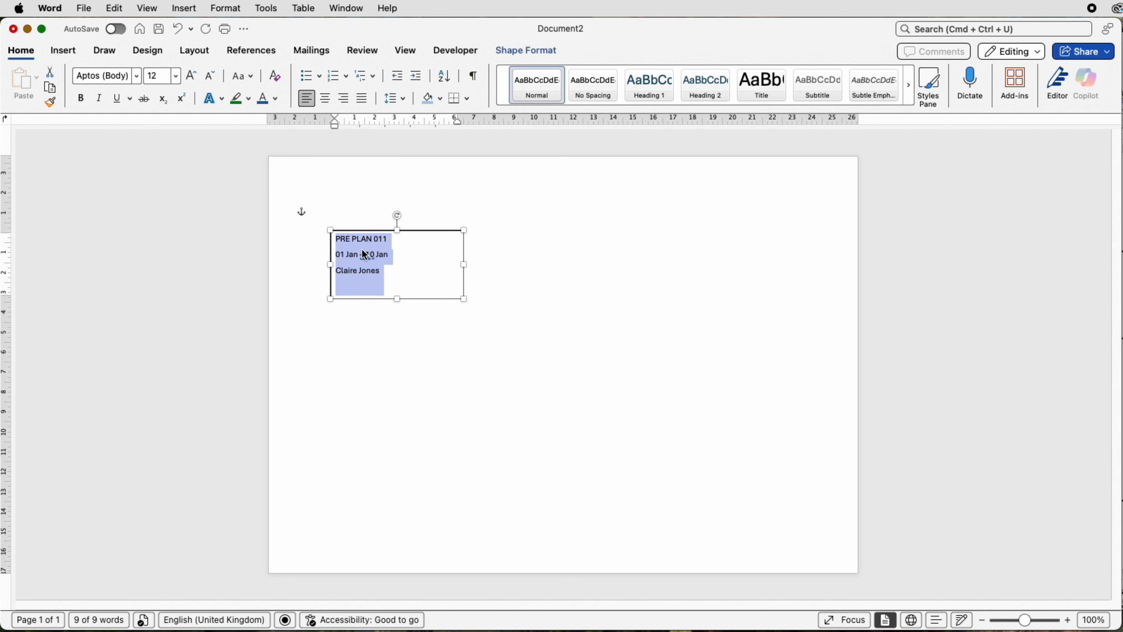
{"action": "left_click", "coordinate": [402, 99]}
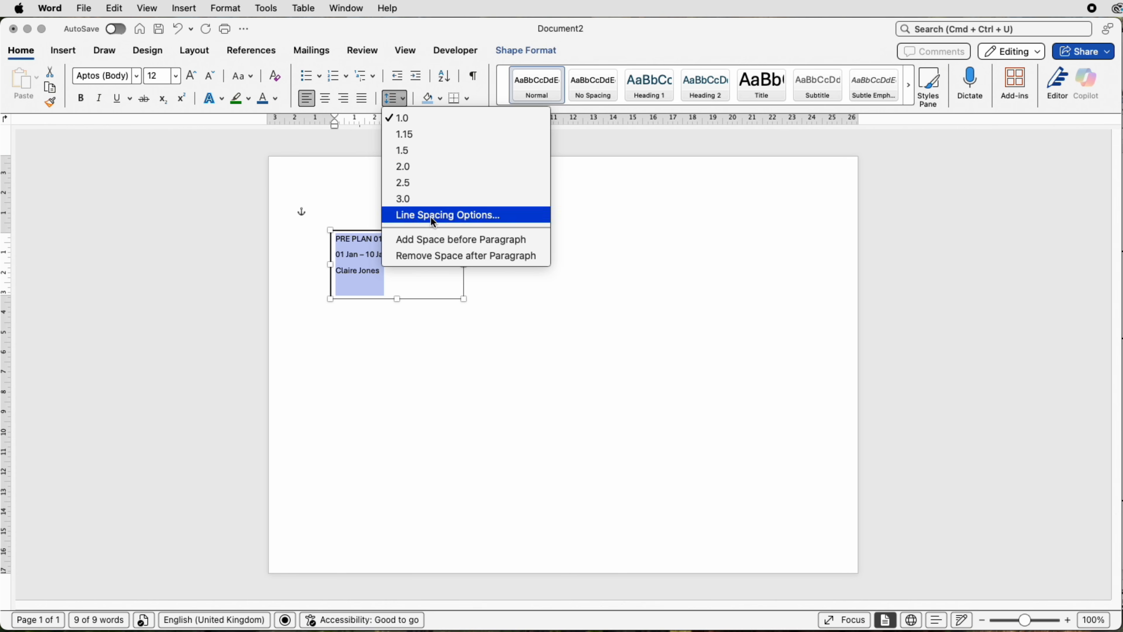
{"action": "left_click", "coordinate": [439, 216]}
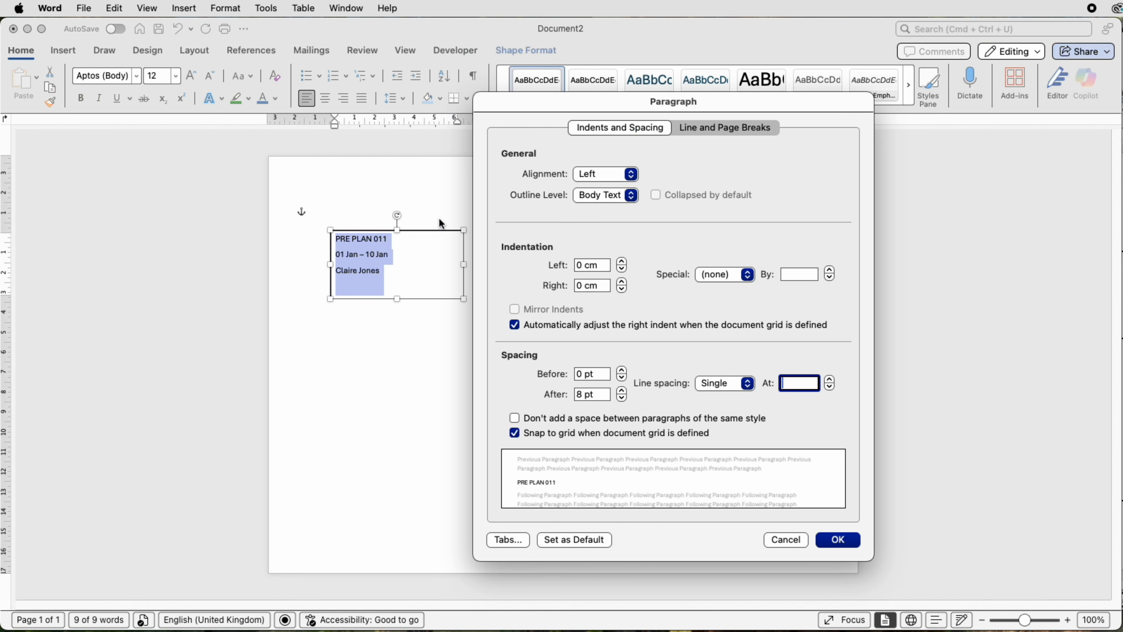
{"action": "left_click", "coordinate": [747, 388]}
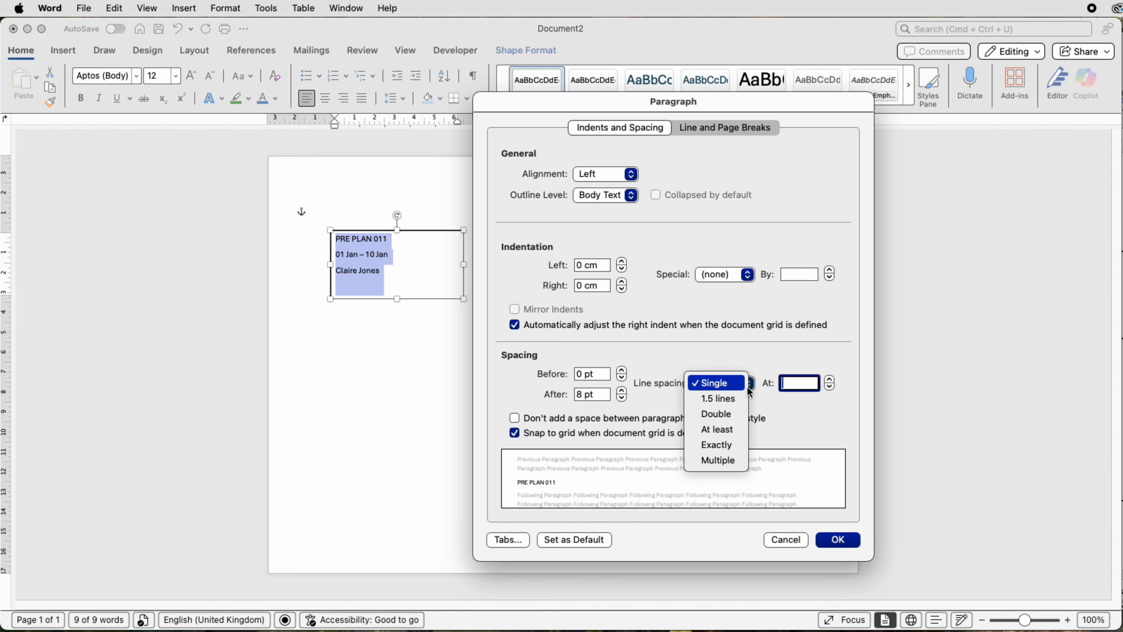
{"action": "left_click", "coordinate": [726, 445]}
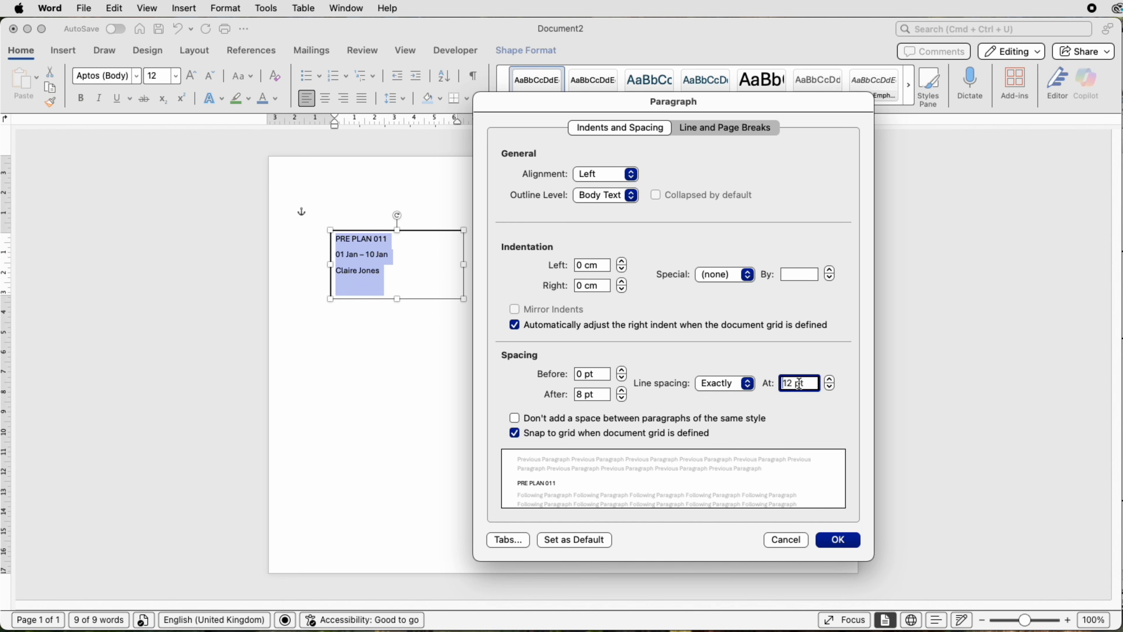
{"action": "left_click", "coordinate": [838, 539]}
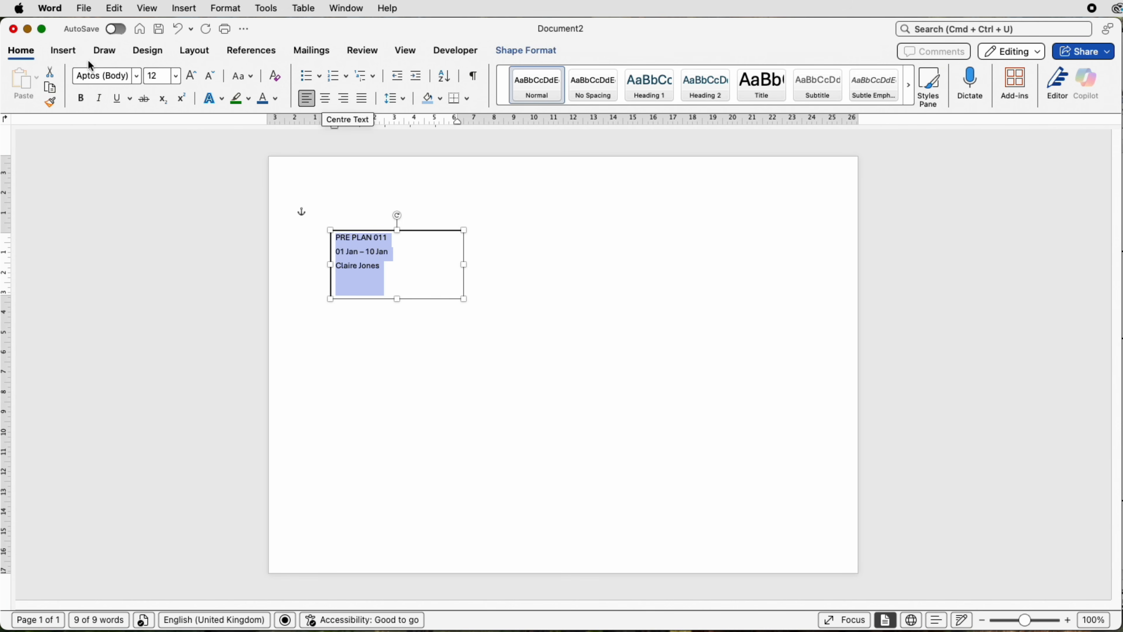
Step: Centre the text in the box and shorten the box from its lower edge to about 2.74 cm high
{"action": "left_click", "coordinate": [324, 98]}
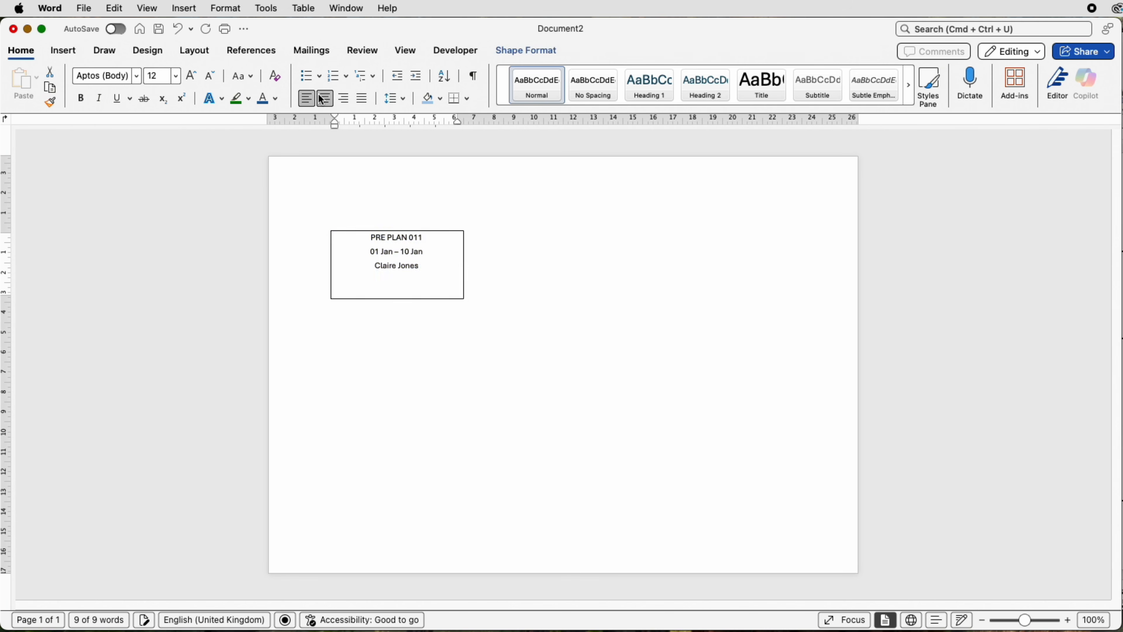
{"action": "left_click", "coordinate": [523, 268]}
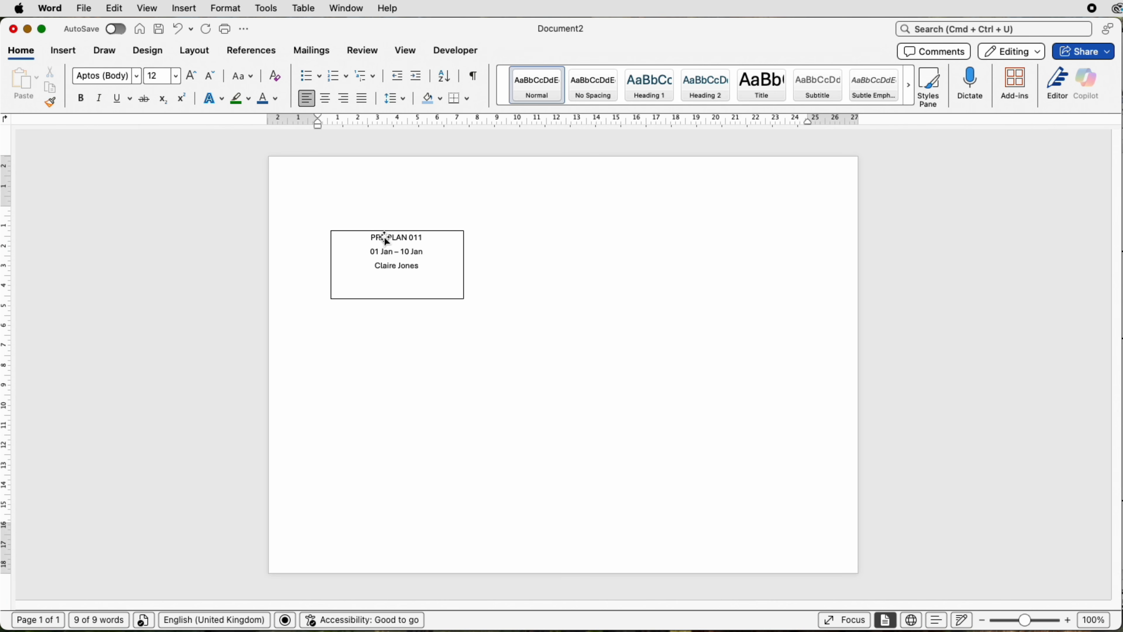
{"action": "left_click", "coordinate": [409, 288]}
{"action": "left_click_drag", "start_coordinate": [397, 299], "coordinate": [398, 285]}
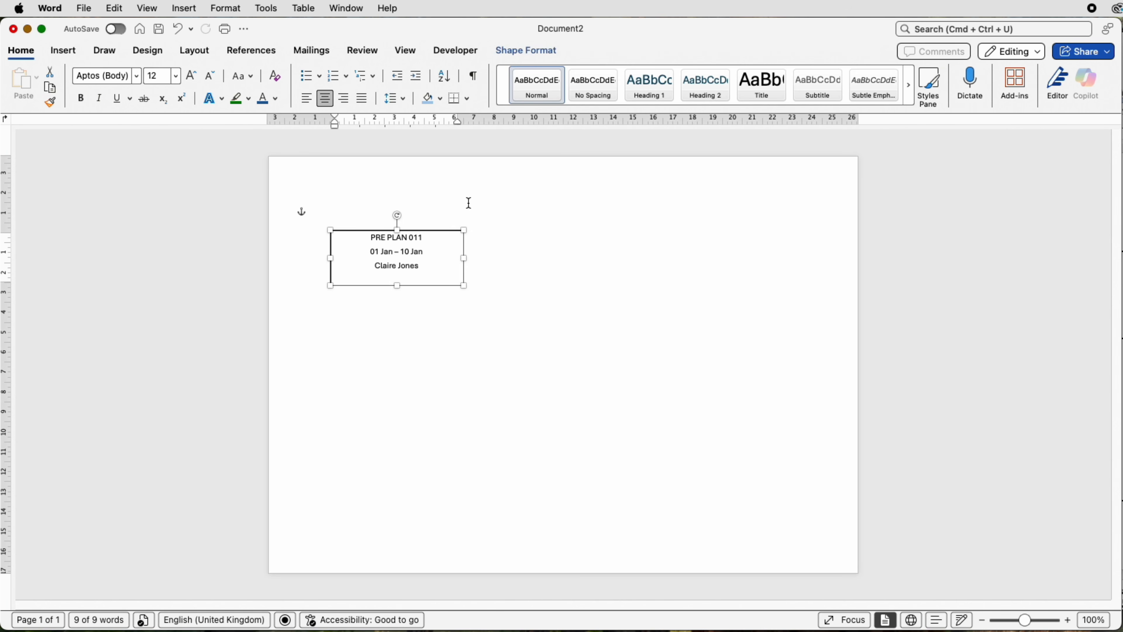
Step: Set the text box's internal top margin to 0.4 cm in the shape's layout properties
{"action": "left_click", "coordinate": [527, 47]}
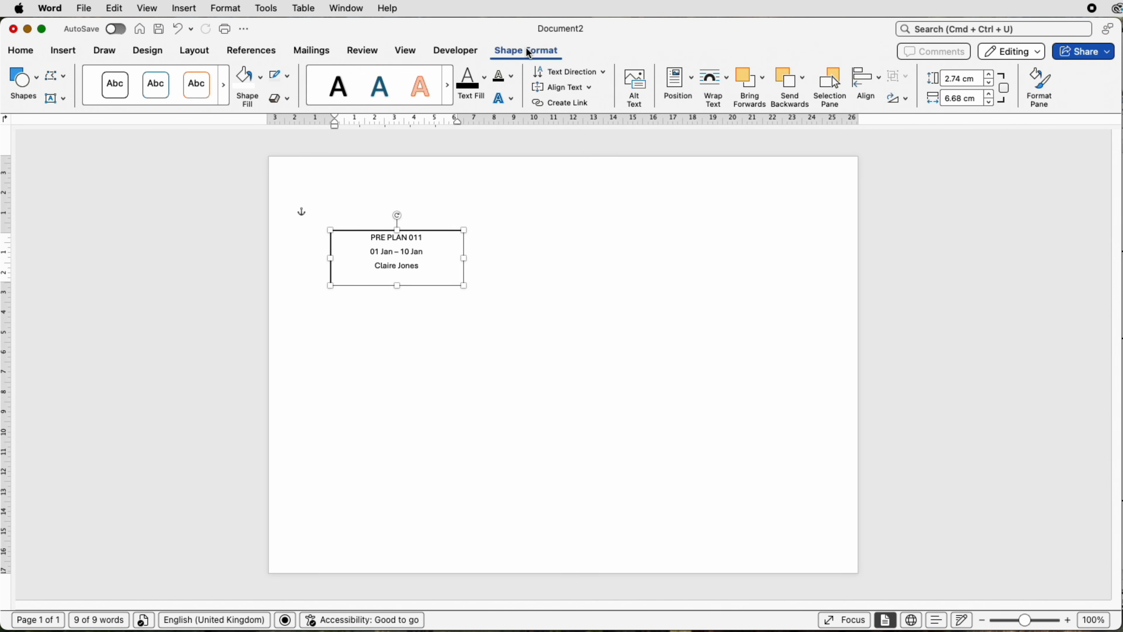
{"action": "left_click", "coordinate": [1046, 88]}
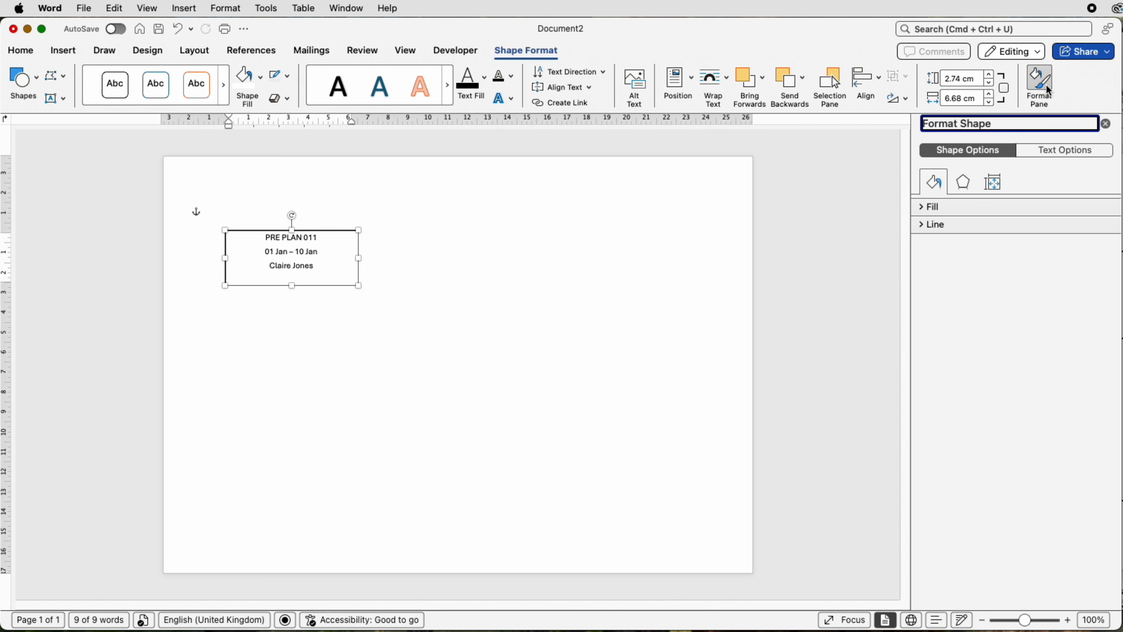
{"action": "left_click", "coordinate": [996, 187]}
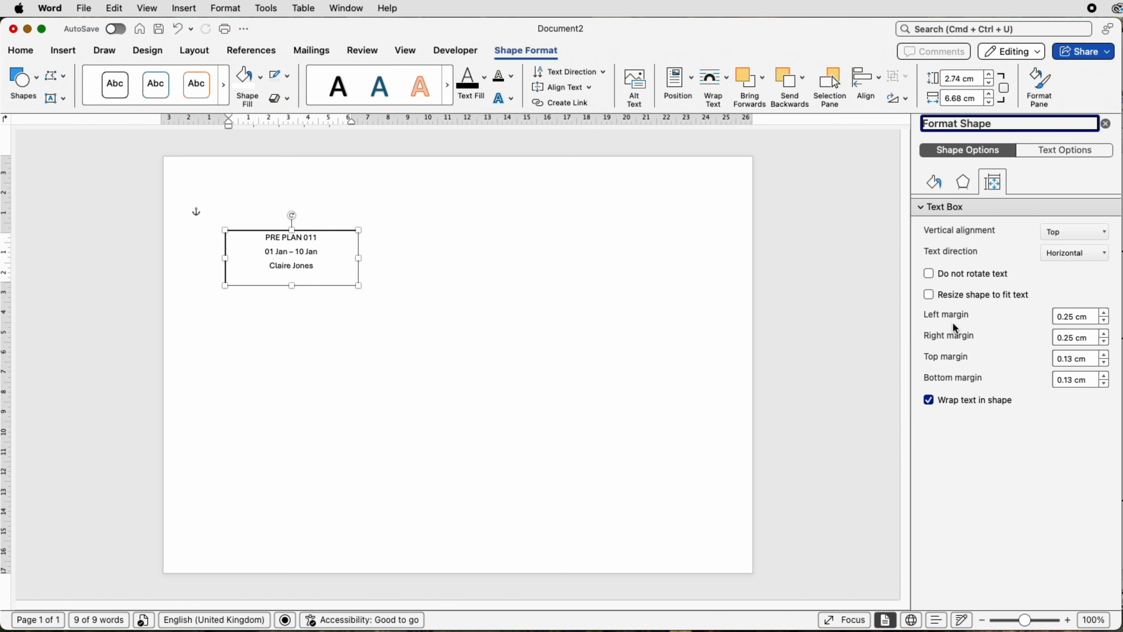
{"action": "left_click", "coordinate": [1105, 357]}
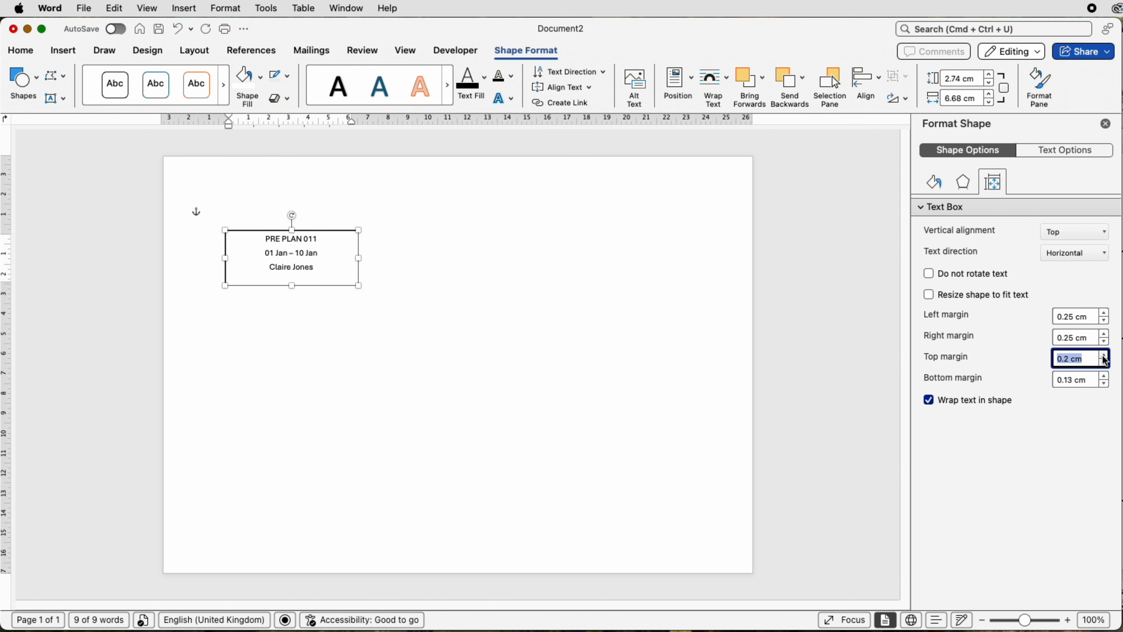
{"action": "left_click", "coordinate": [1105, 357]}
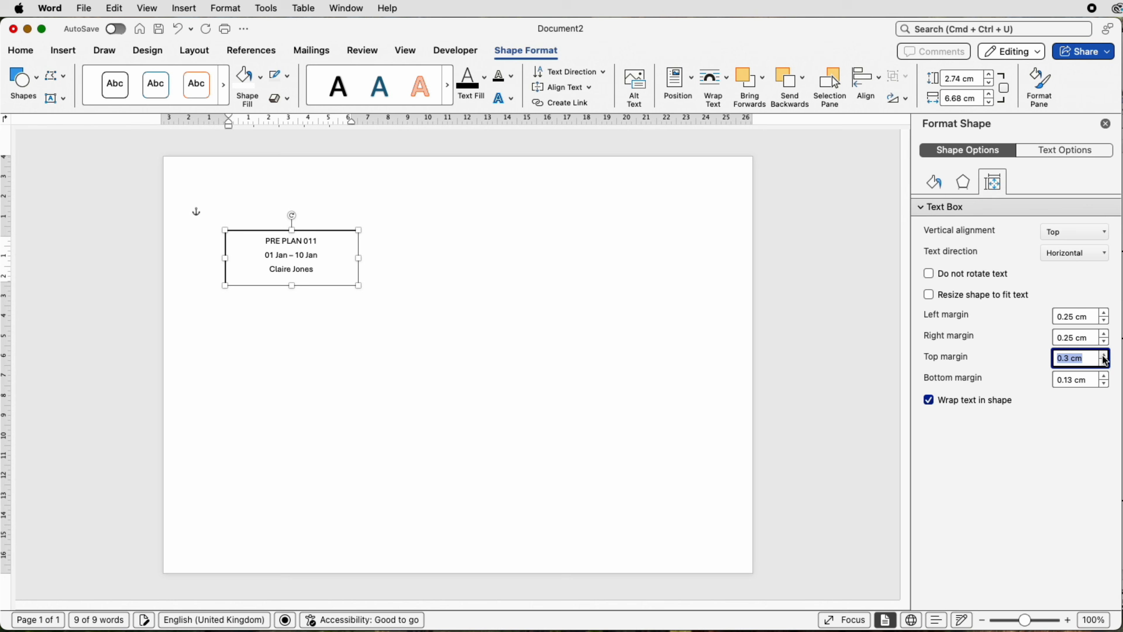
{"action": "left_click", "coordinate": [1105, 357]}
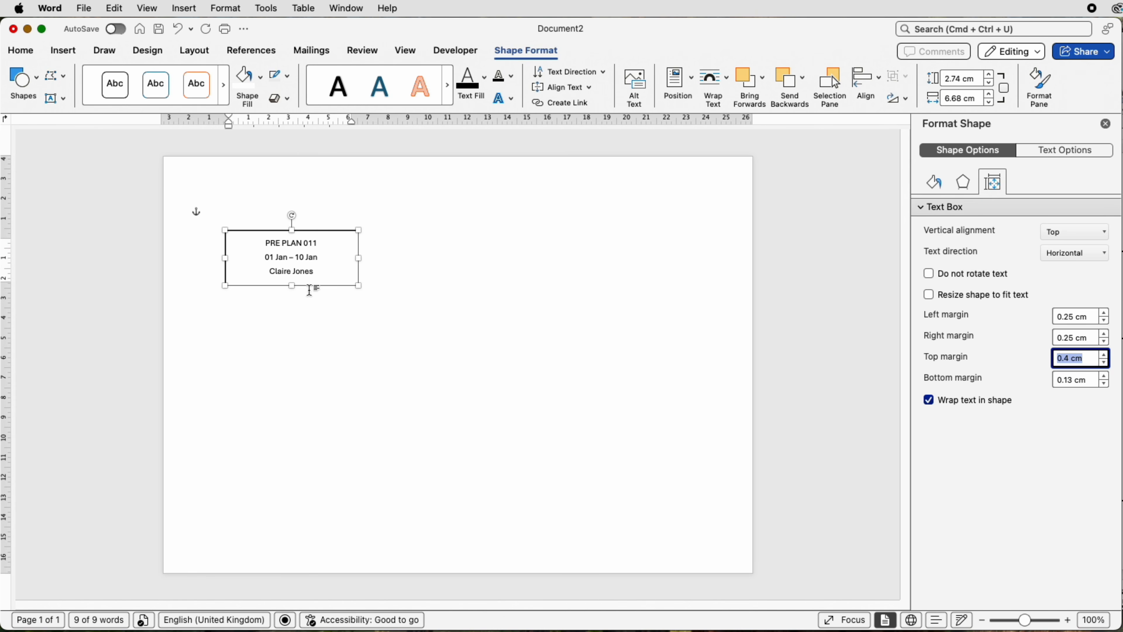
Step: Resize the text box to about 2.96 cm high and 4.59 cm wide, and slightly increase its top margin
{"action": "left_click_drag", "start_coordinate": [293, 287], "coordinate": [293, 291]}
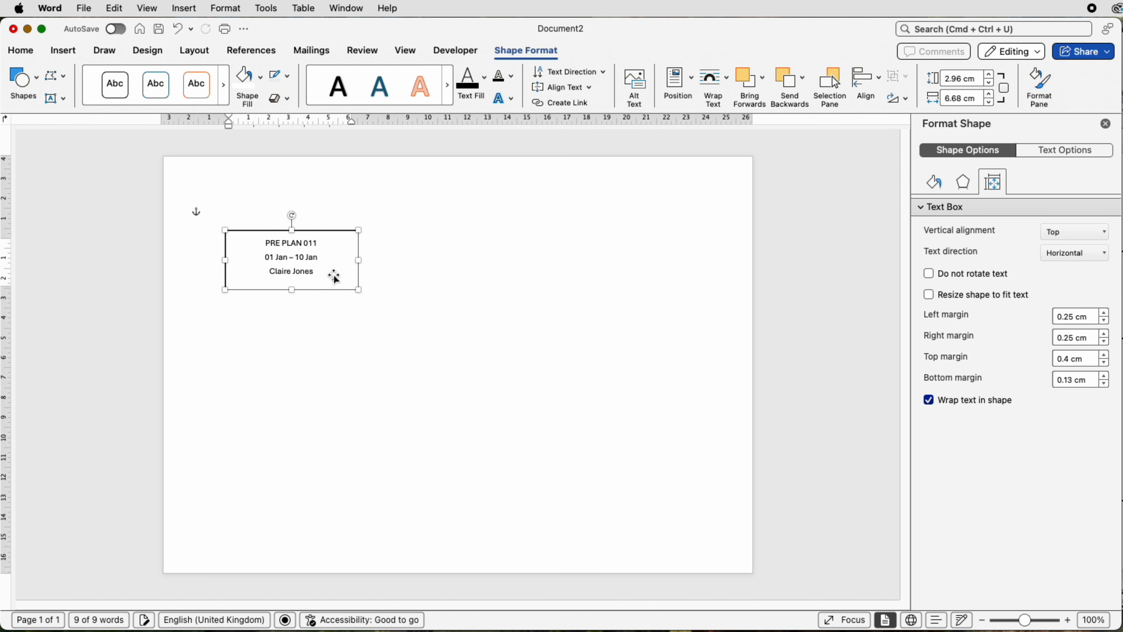
{"action": "left_click_drag", "start_coordinate": [364, 263], "coordinate": [317, 262]}
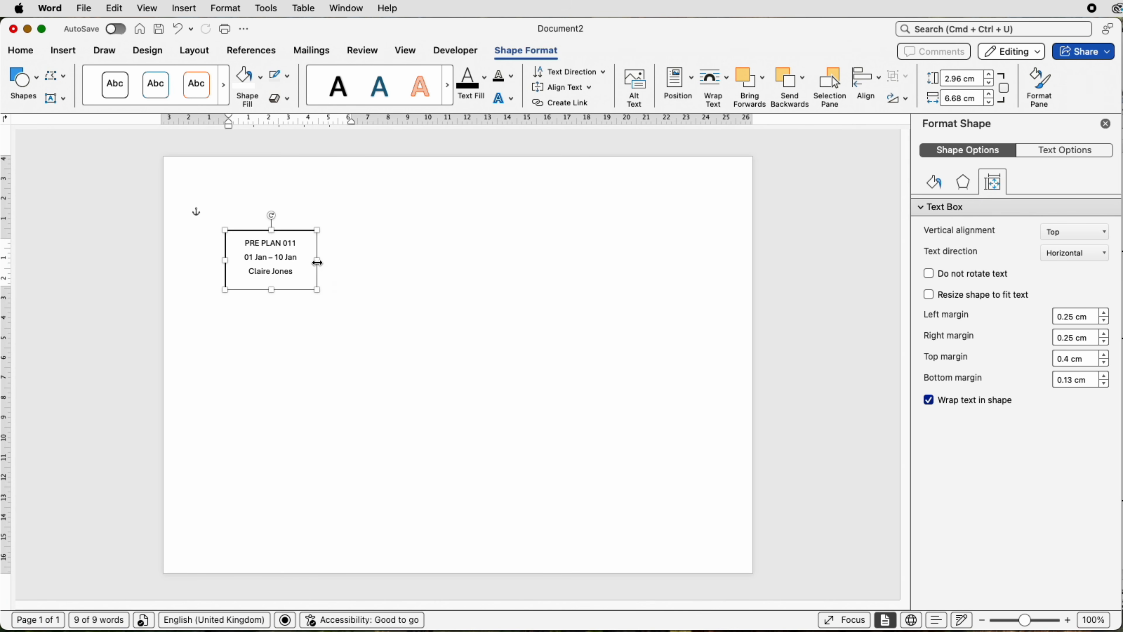
{"action": "left_click", "coordinate": [1105, 355]}
{"action": "left_click", "coordinate": [343, 250]}
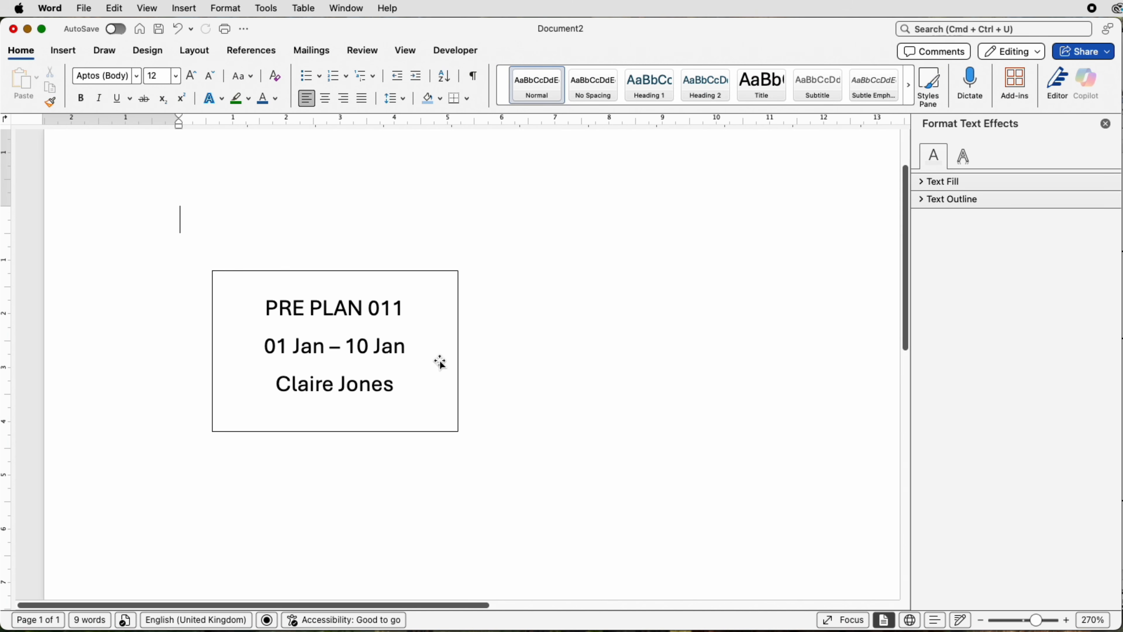
Step: Give the text box a solid light green fill
{"action": "left_click", "coordinate": [440, 363]}
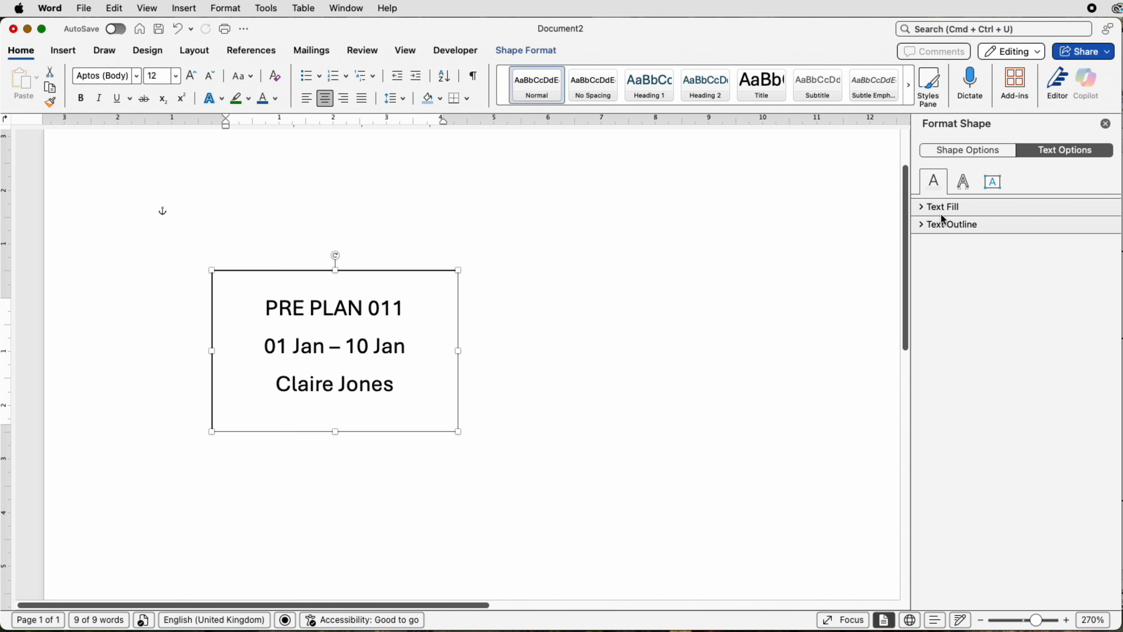
{"action": "left_click", "coordinate": [982, 154]}
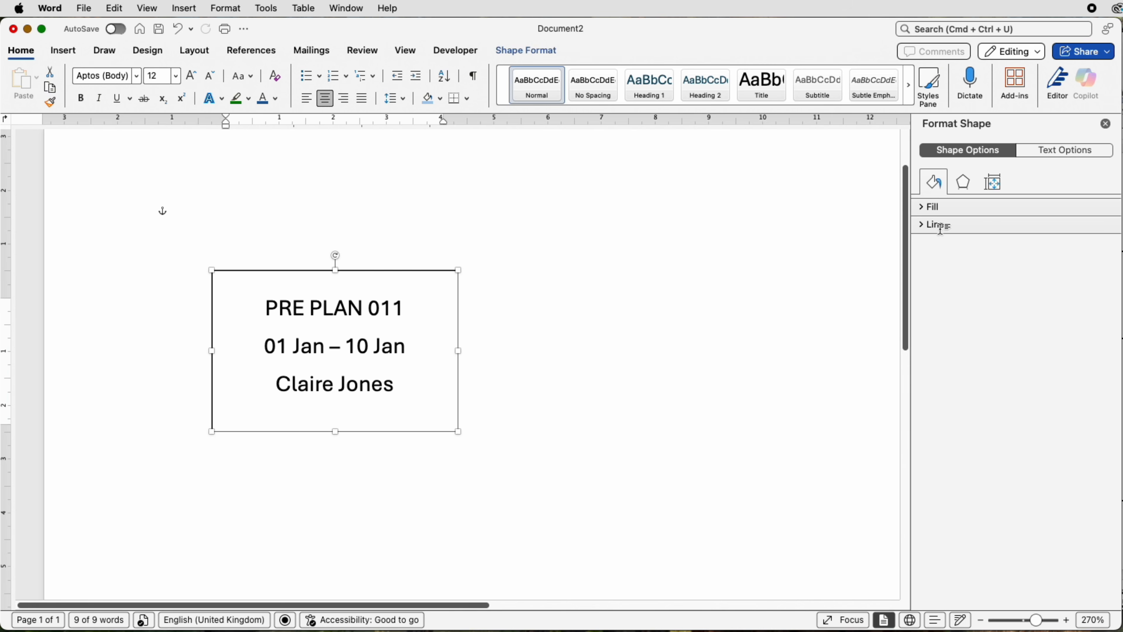
{"action": "left_click", "coordinate": [922, 206]}
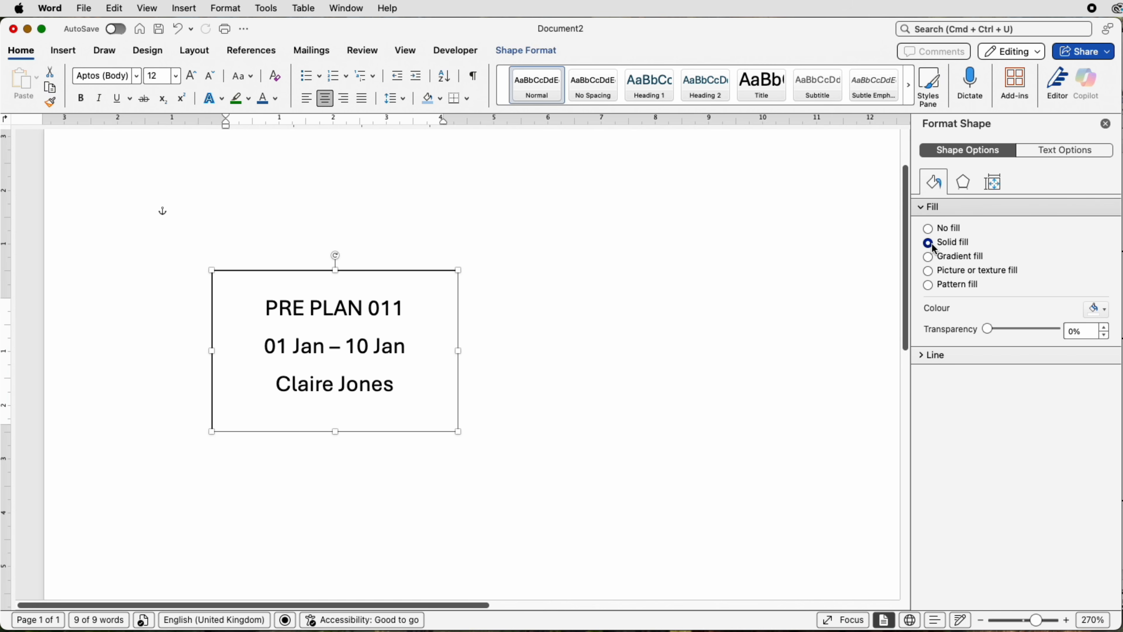
{"action": "left_click", "coordinate": [1105, 313]}
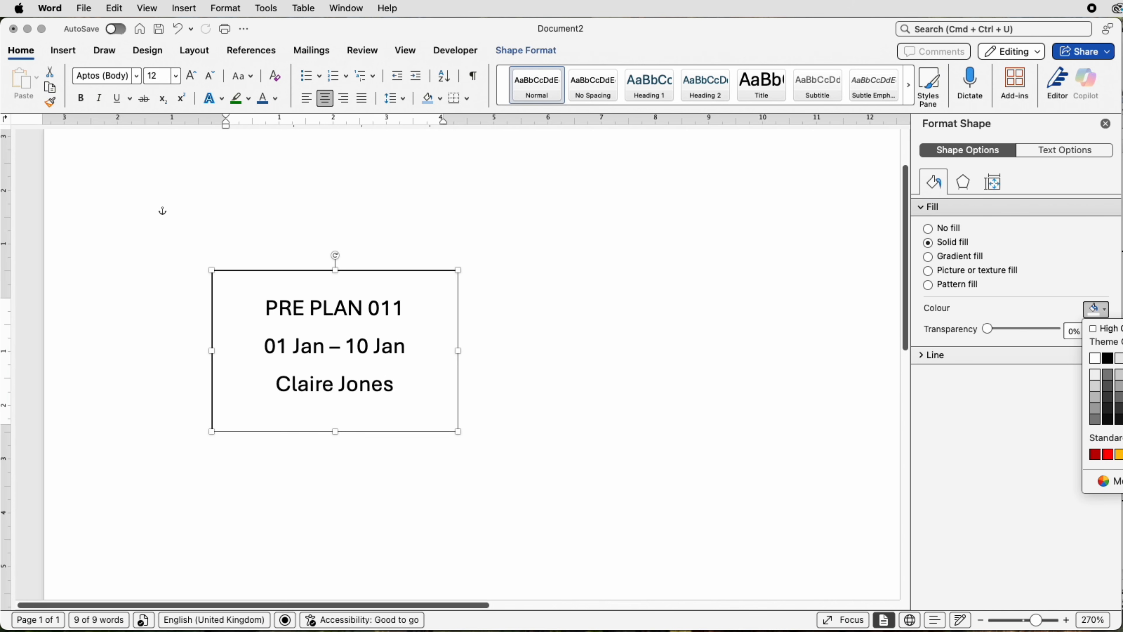
{"action": "left_click", "coordinate": [1122, 374]}
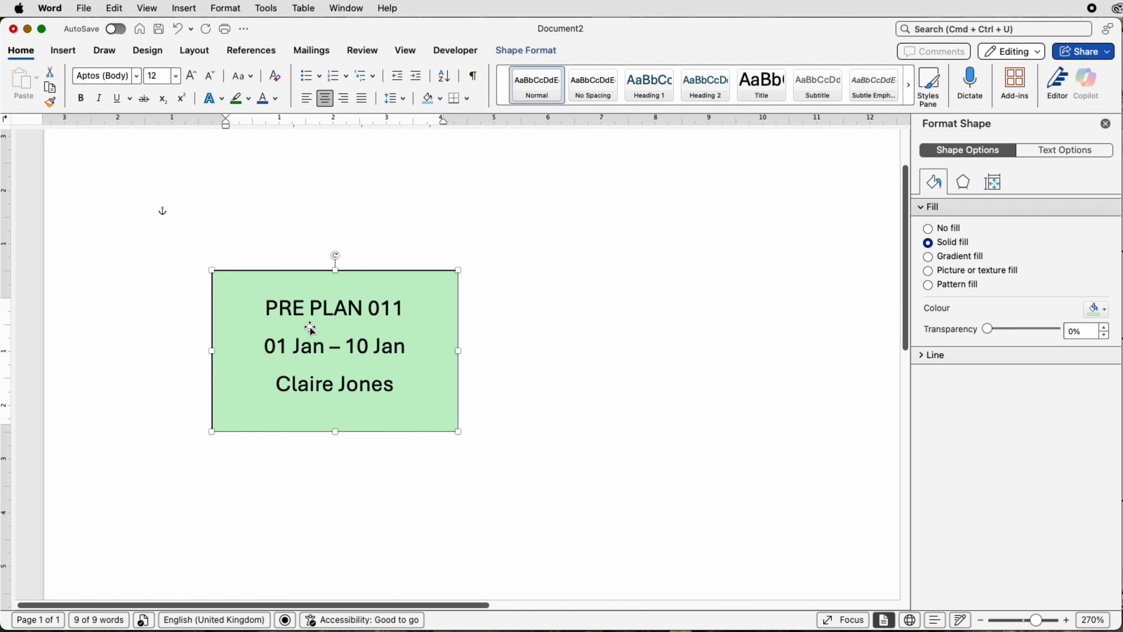
{"action": "left_click", "coordinate": [509, 334]}
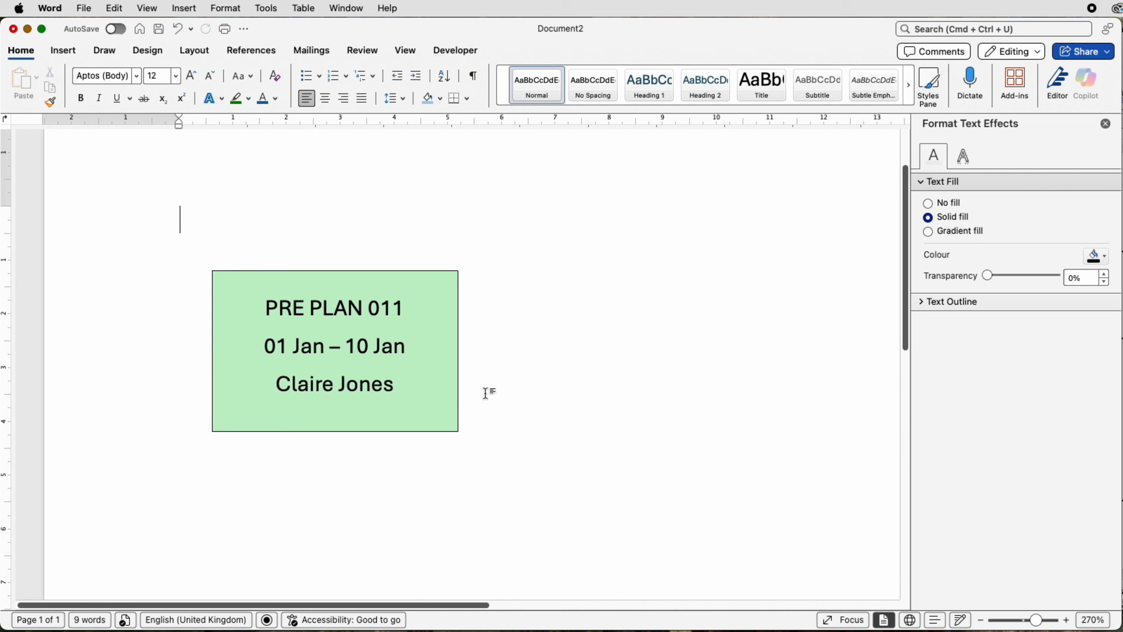
Step: Increase the outline width of the green text box to 1 pt
{"action": "left_click", "coordinate": [399, 384]}
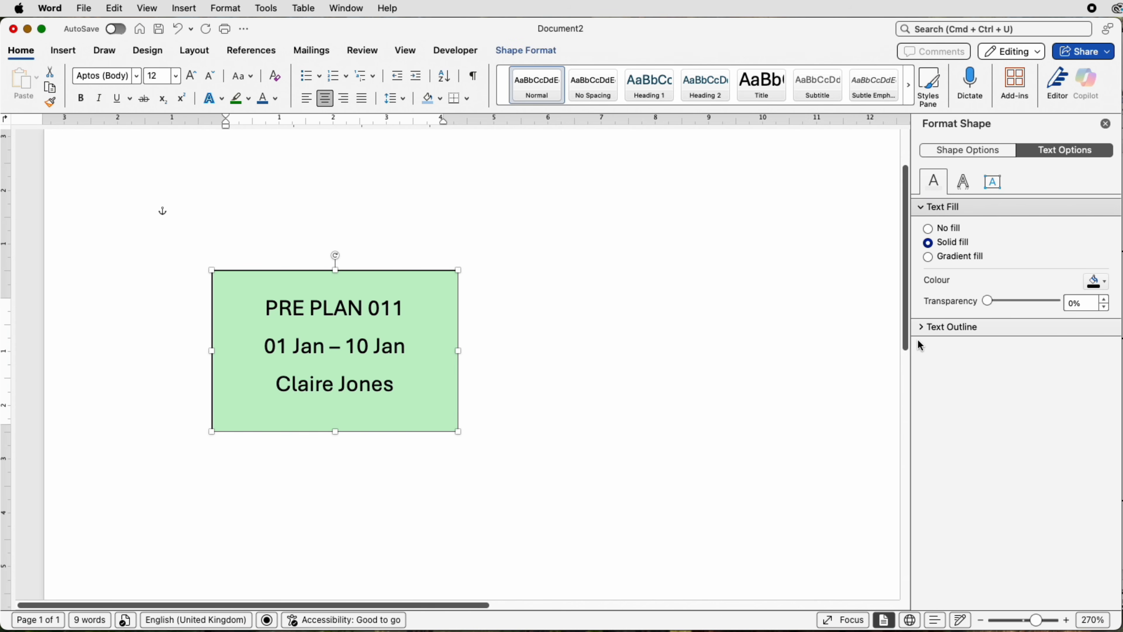
{"action": "left_click", "coordinate": [944, 150]}
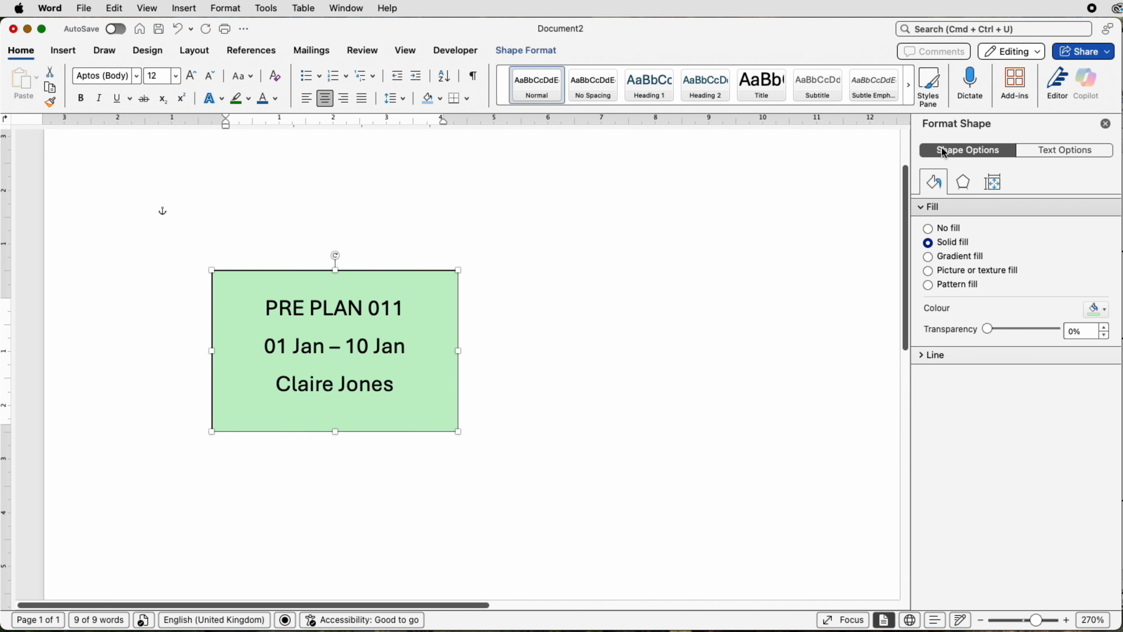
{"action": "left_click", "coordinate": [923, 358]}
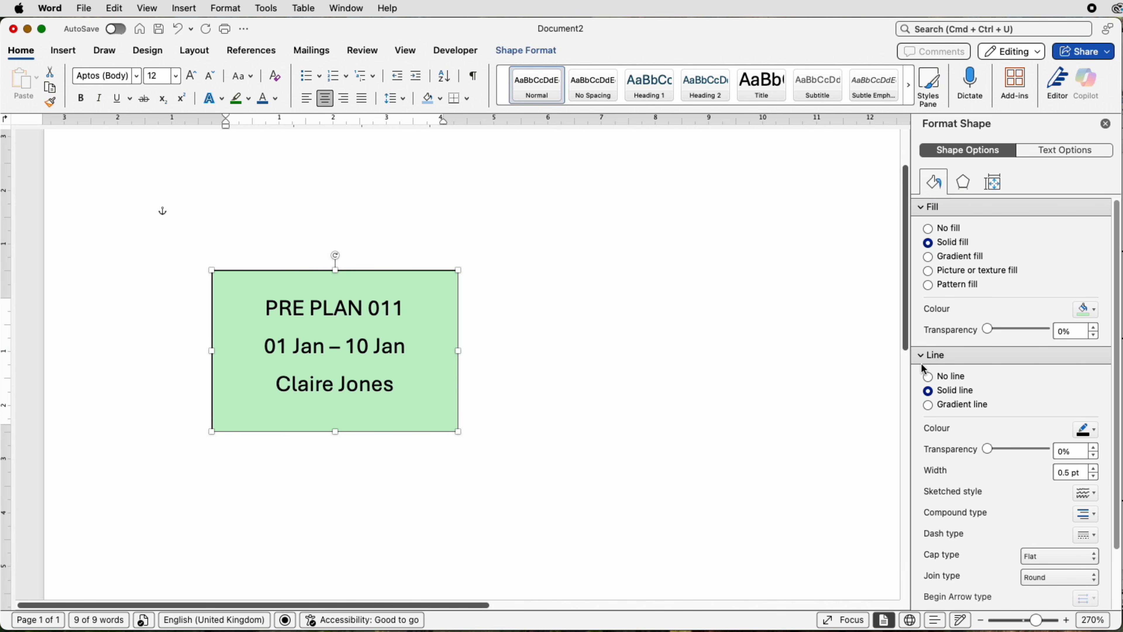
{"action": "left_click", "coordinate": [1095, 438]}
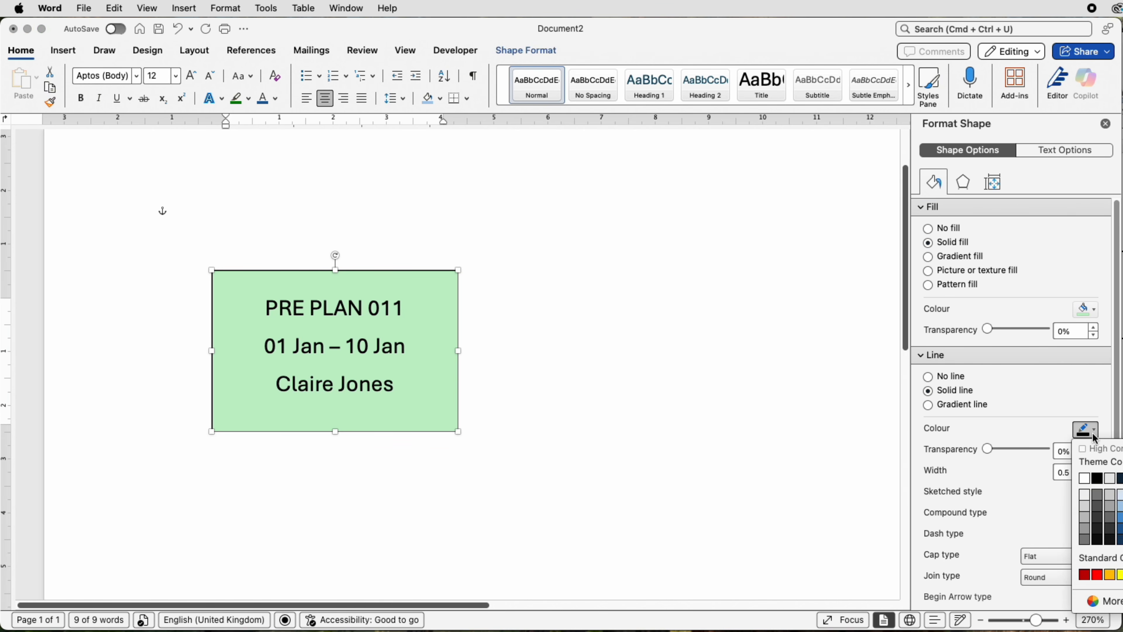
{"action": "left_click", "coordinate": [1094, 438]}
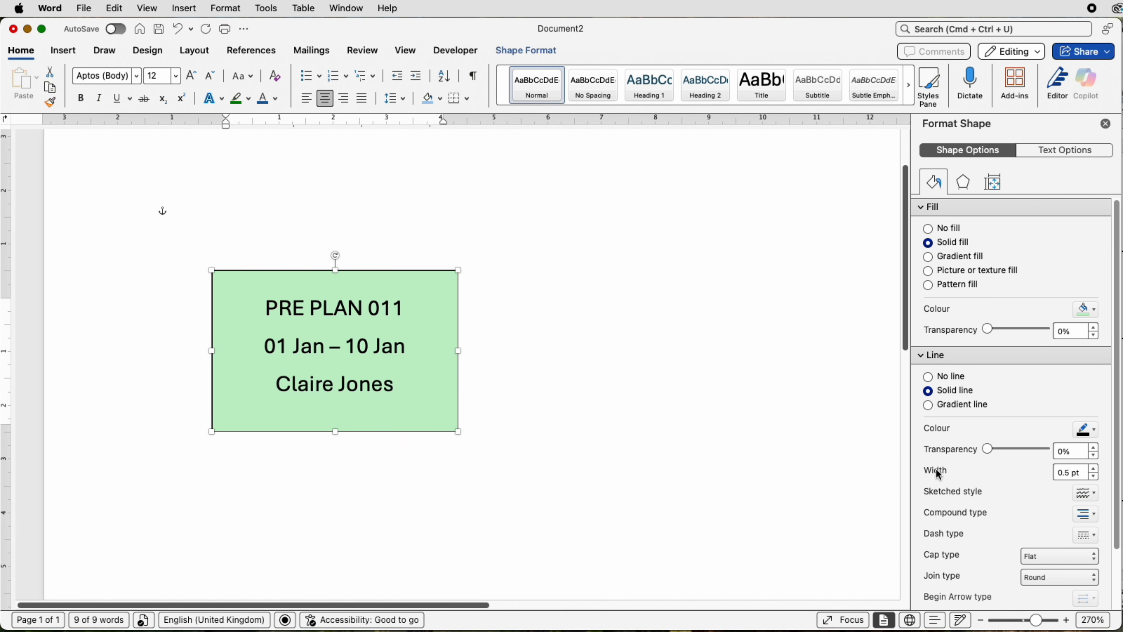
{"action": "left_click", "coordinate": [1094, 469]}
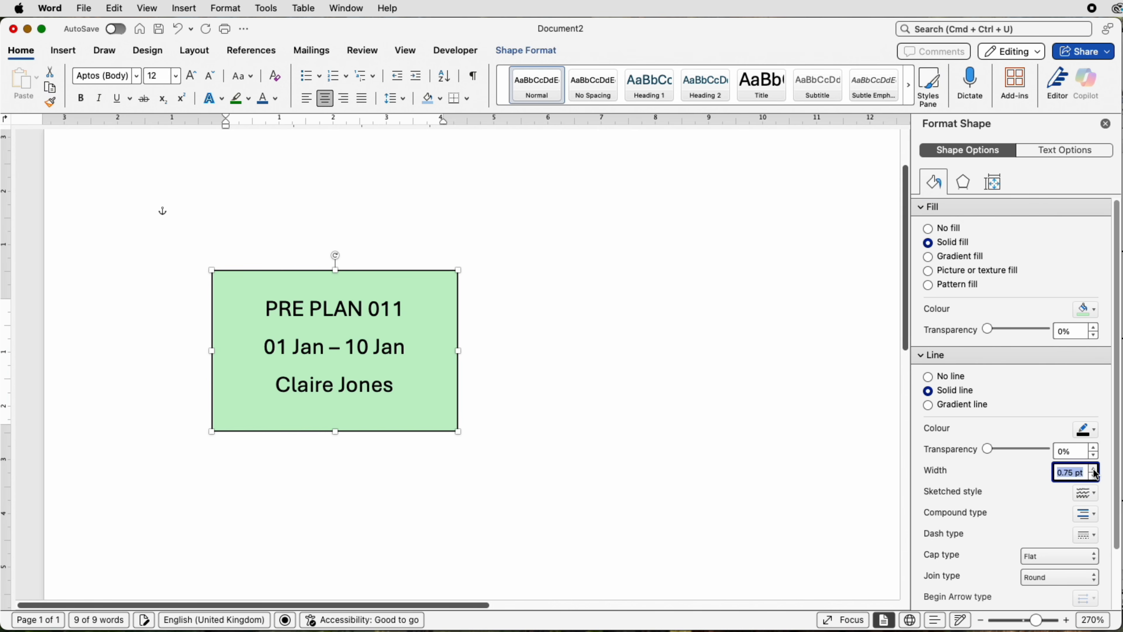
{"action": "left_click", "coordinate": [1094, 468]}
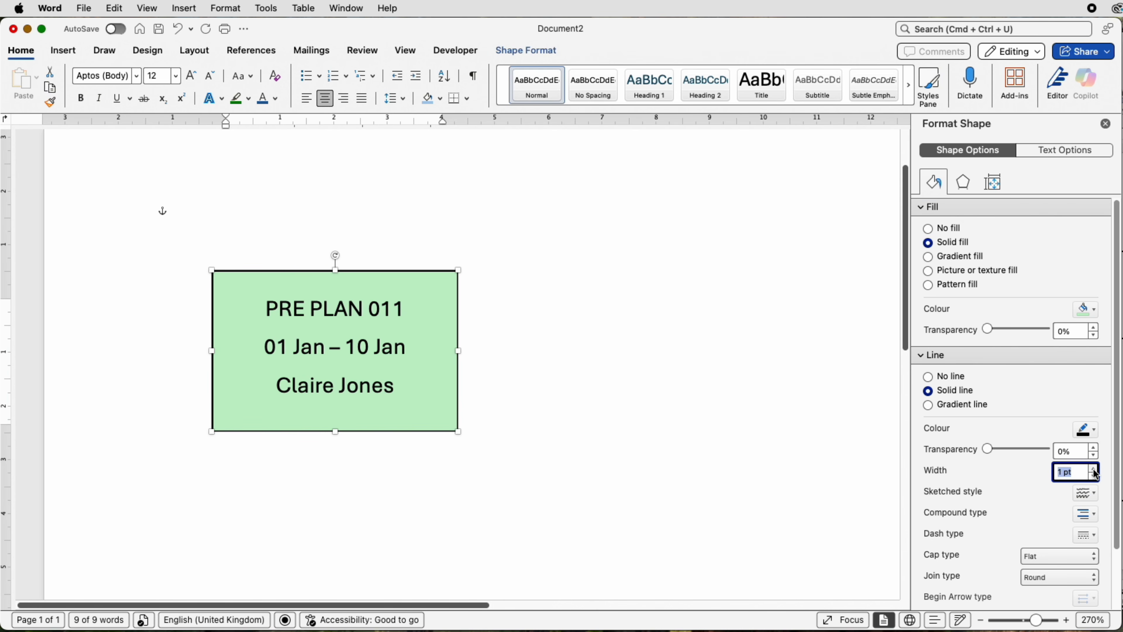
{"action": "left_click", "coordinate": [643, 447]}
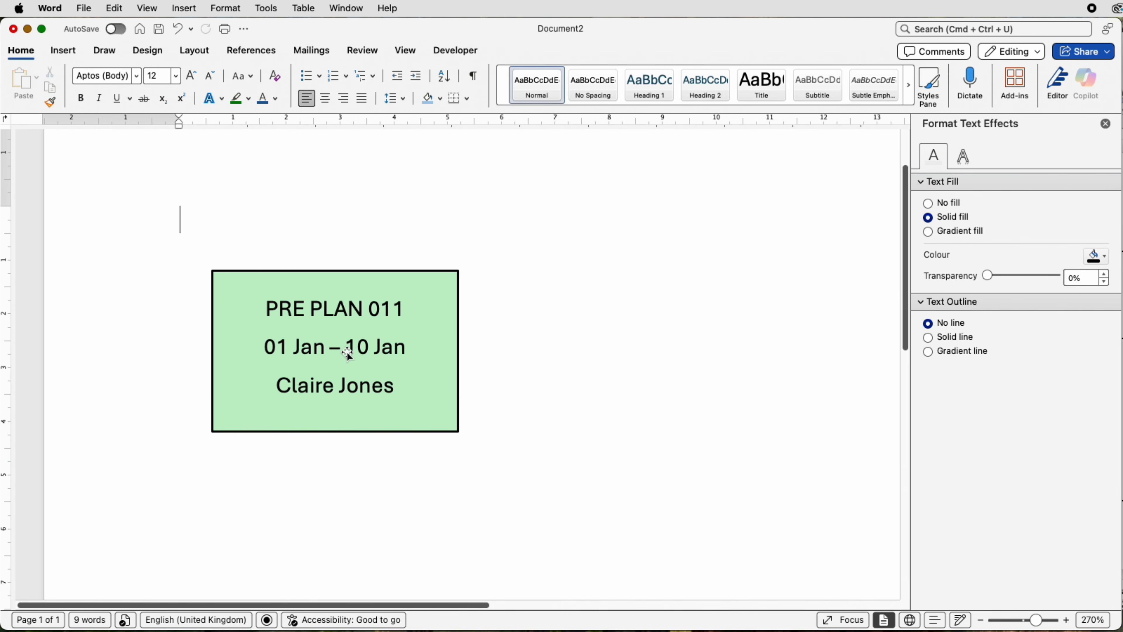
Step: Make the "PRE PLAN 011" title in the text box dark green and bold
{"action": "left_click", "coordinate": [398, 308]}
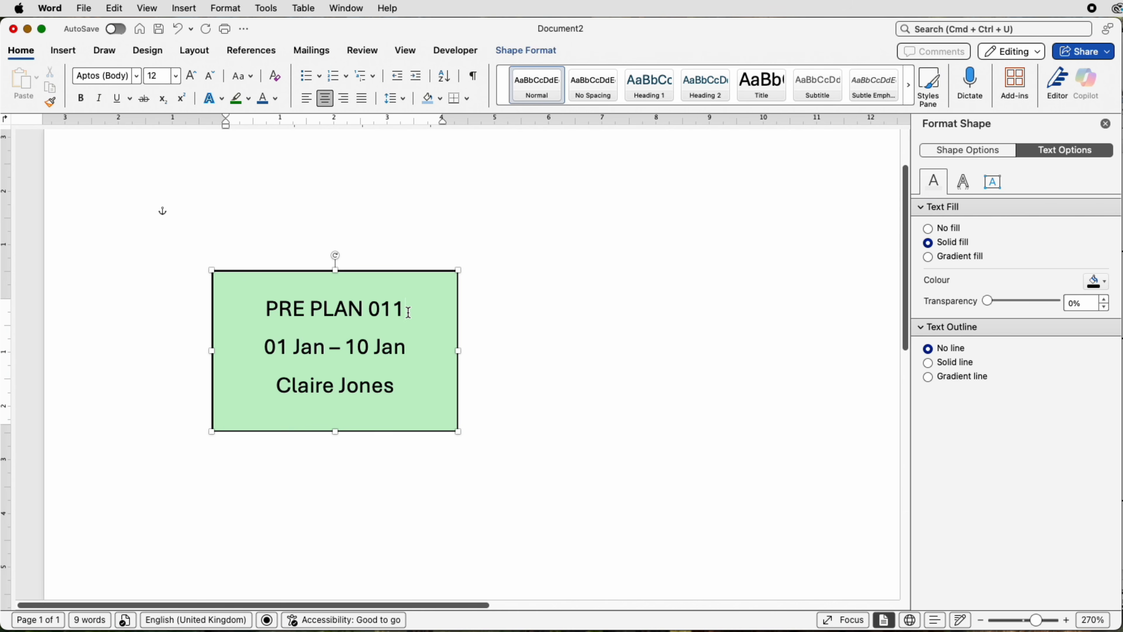
{"action": "left_click_drag", "start_coordinate": [406, 315], "coordinate": [296, 305]}
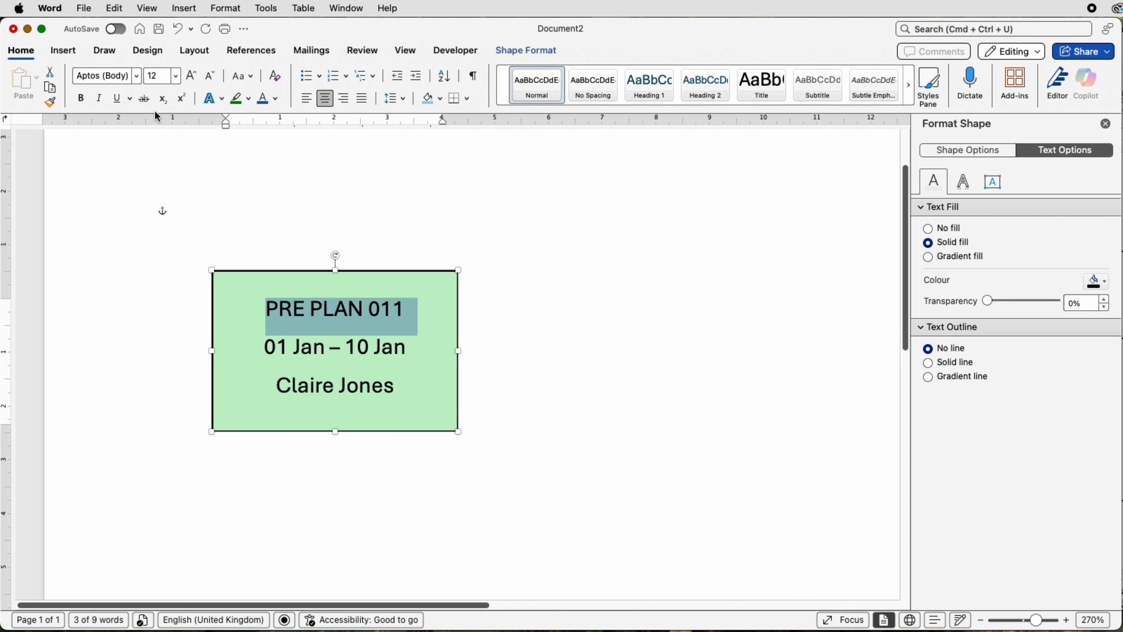
{"action": "left_click", "coordinate": [250, 100]}
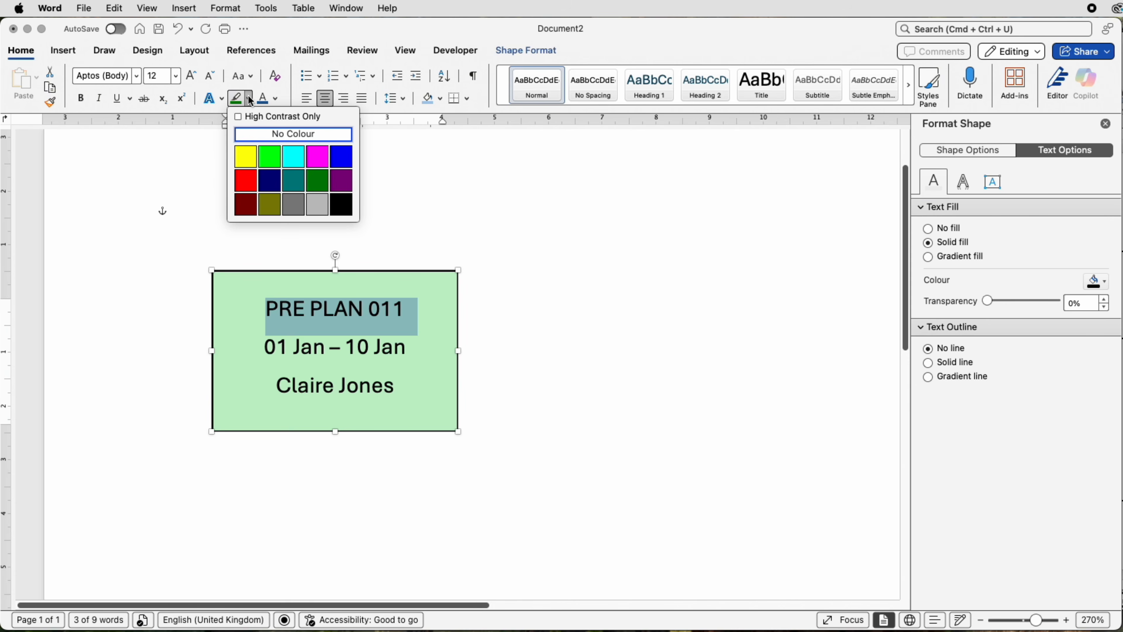
{"action": "left_click", "coordinate": [250, 100]}
{"action": "left_click", "coordinate": [277, 100]}
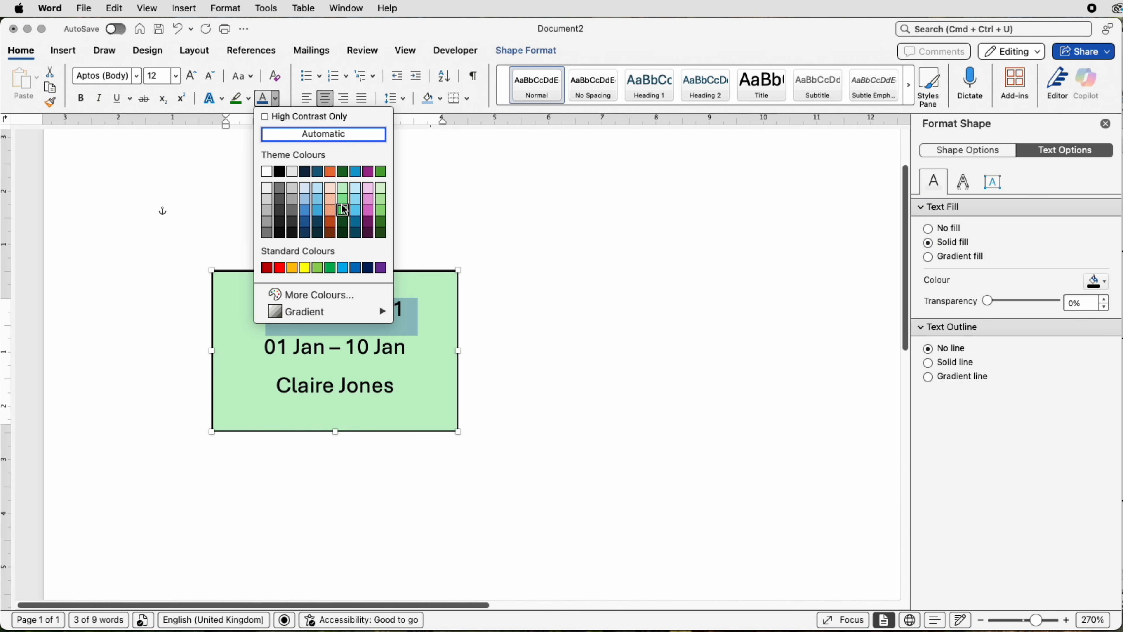
{"action": "left_click", "coordinate": [381, 223]}
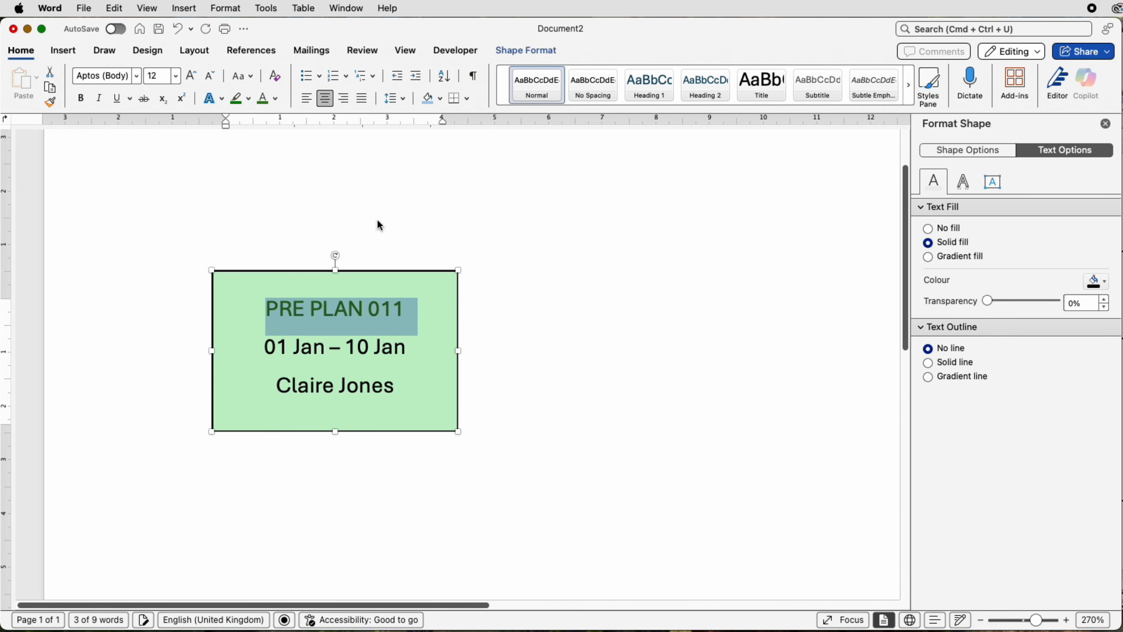
{"action": "left_click", "coordinate": [80, 100]}
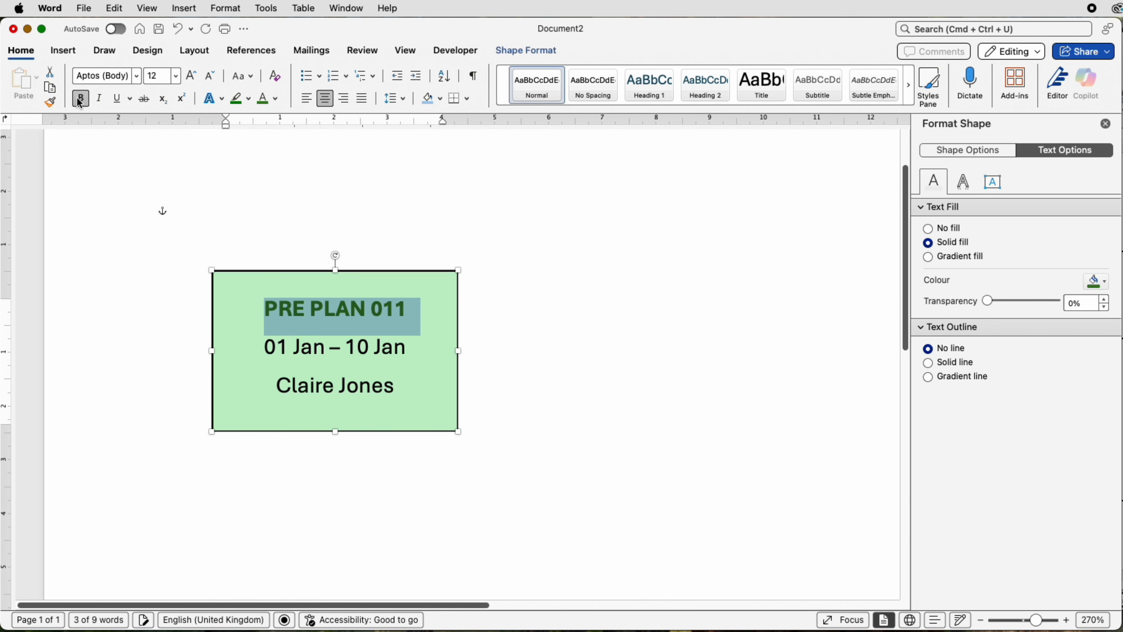
Step: Set the font size of the "PRE PLAN 011" title to 14
{"action": "left_click", "coordinate": [176, 76]}
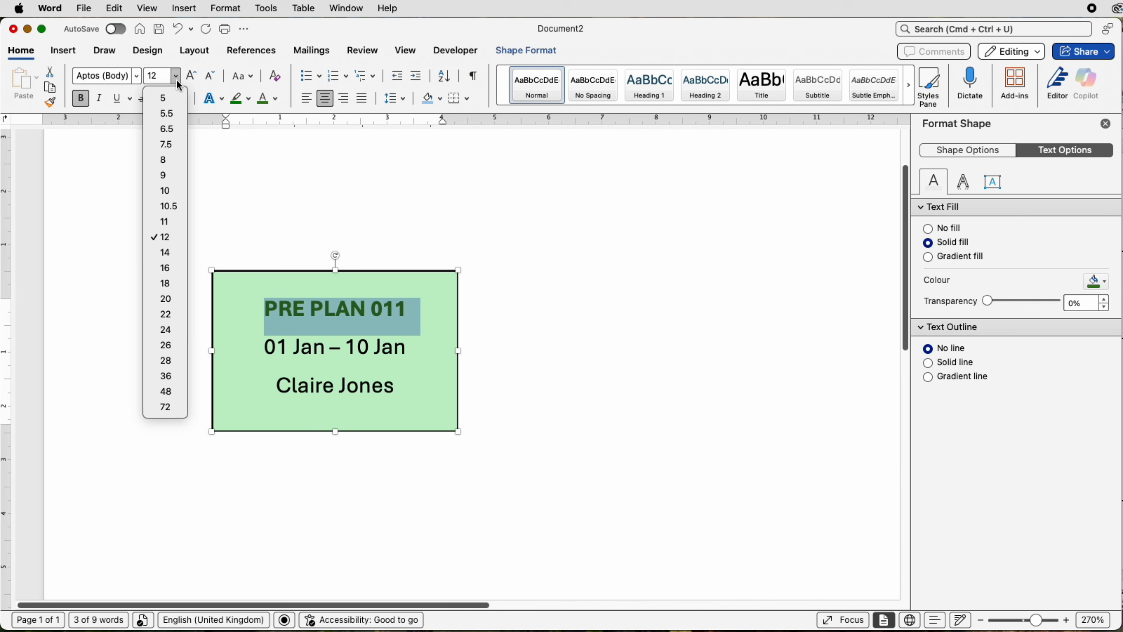
{"action": "left_click", "coordinate": [171, 267]}
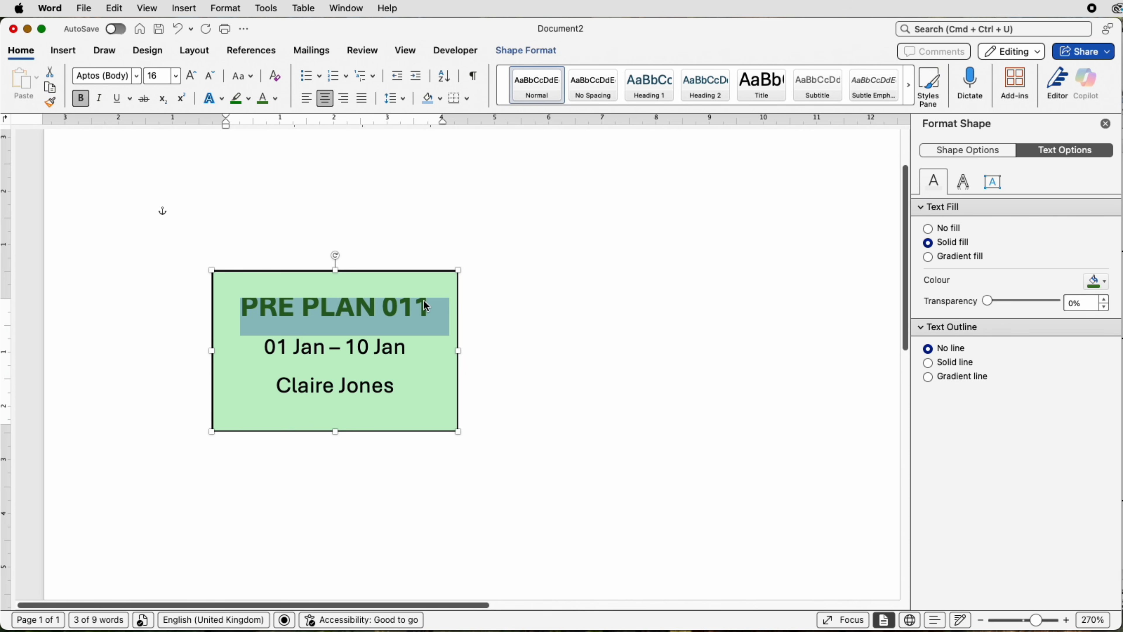
{"action": "left_click", "coordinate": [179, 85]}
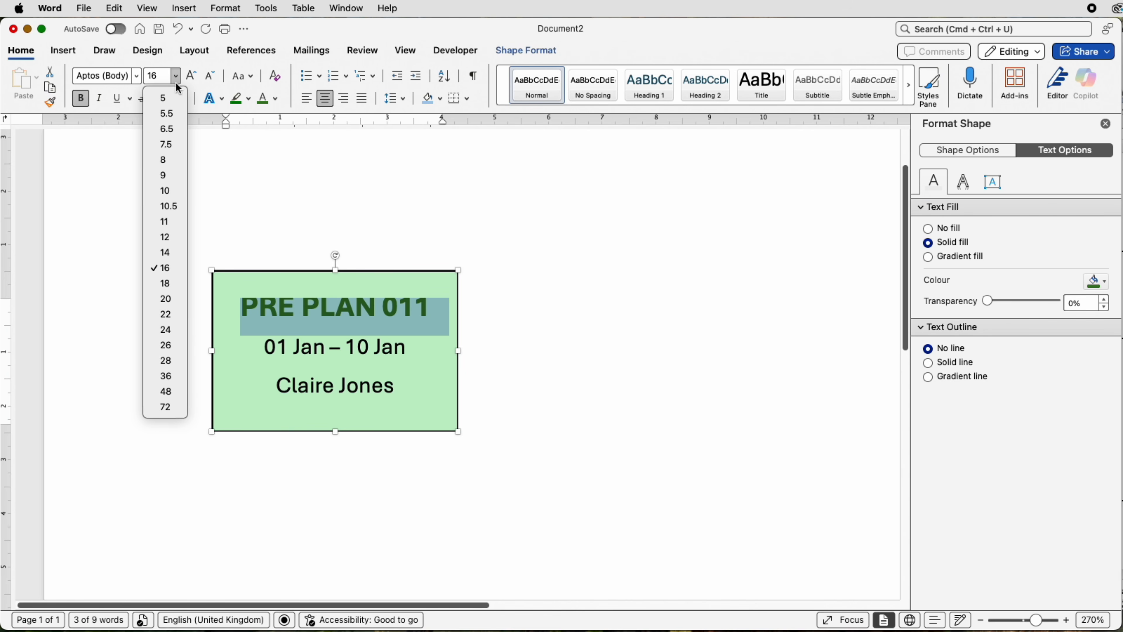
{"action": "left_click", "coordinate": [176, 256]}
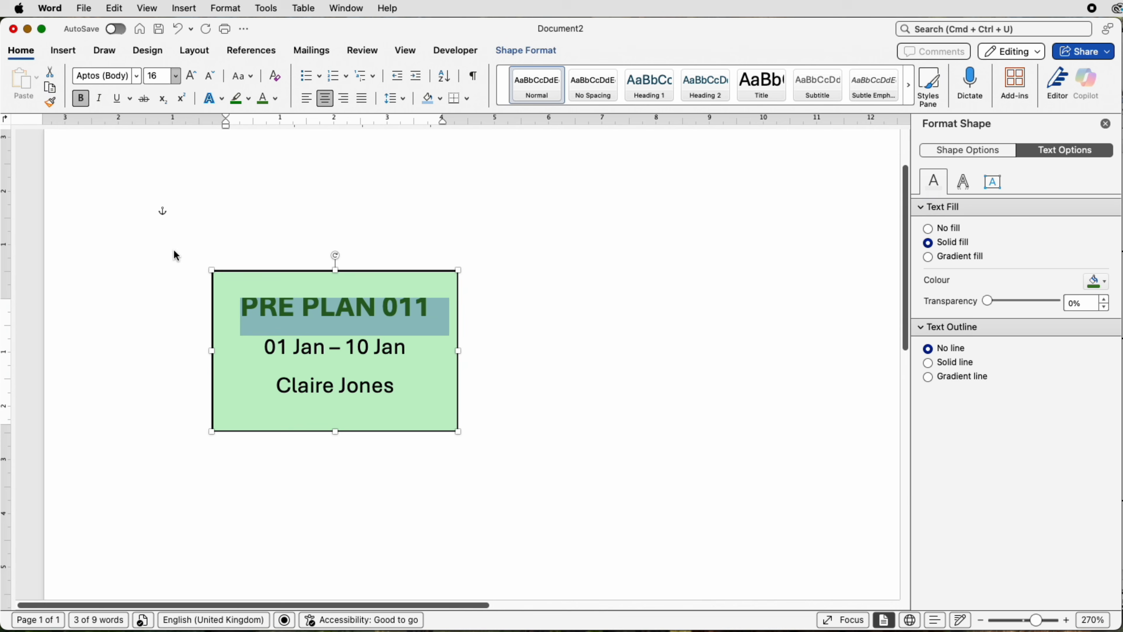
Step: Copy the finished task box and paste ten duplicates onto the page
{"action": "left_click", "coordinate": [434, 282]}
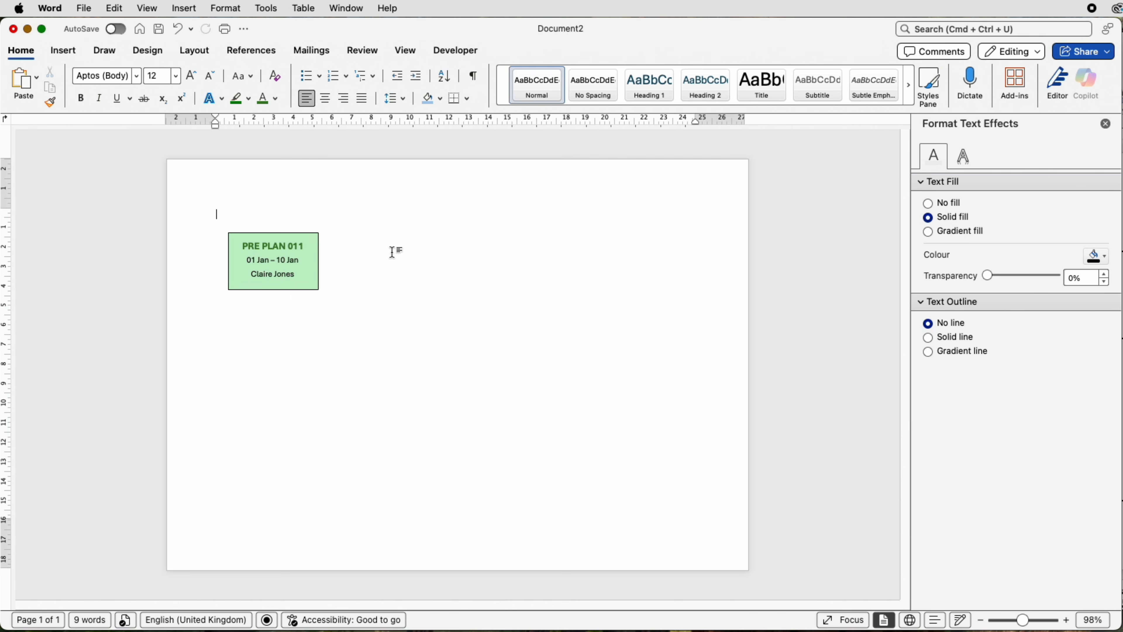
{"action": "key", "text": "super+v"}
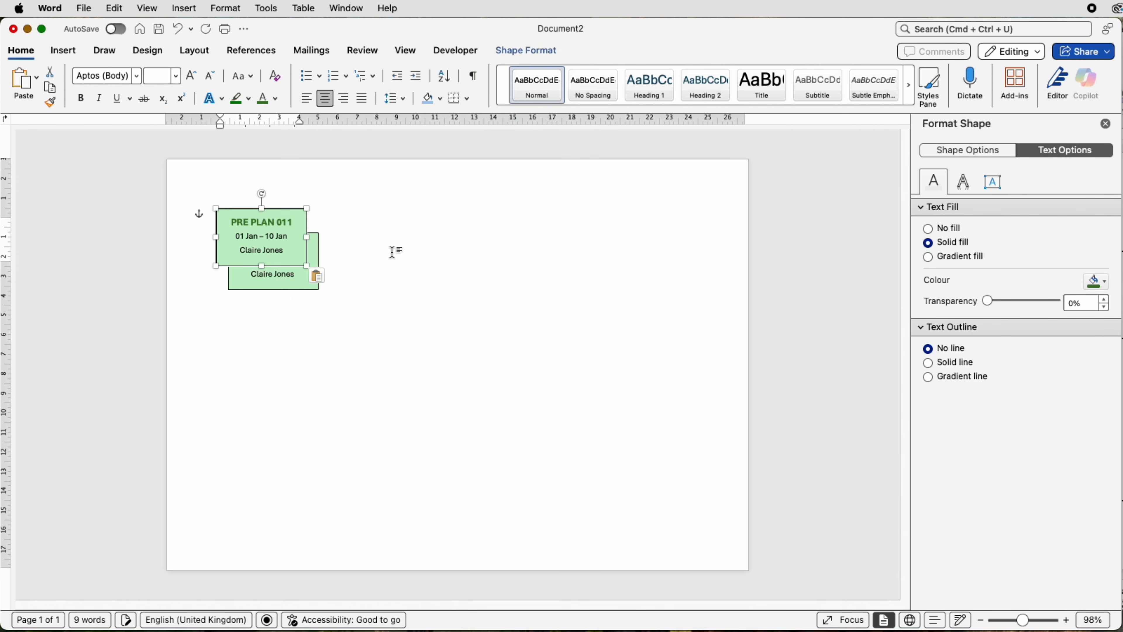
{"action": "key", "text": "super+v"}
{"action": "key", "text": "super+v"}
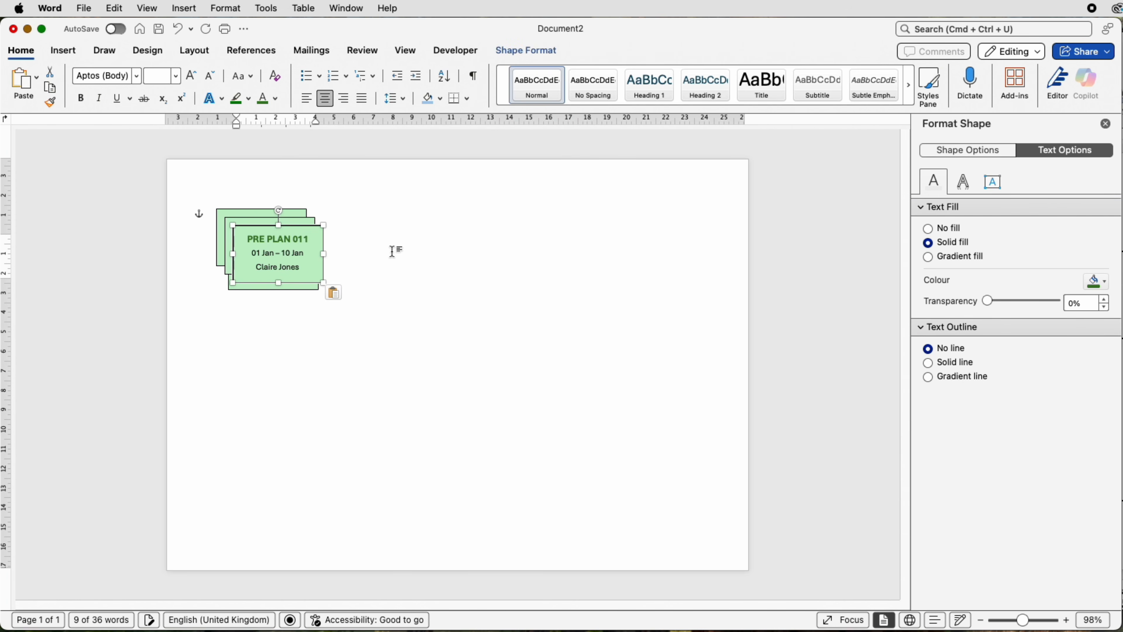
{"action": "key", "text": "super+v"}
{"action": "key", "text": "super+v"}
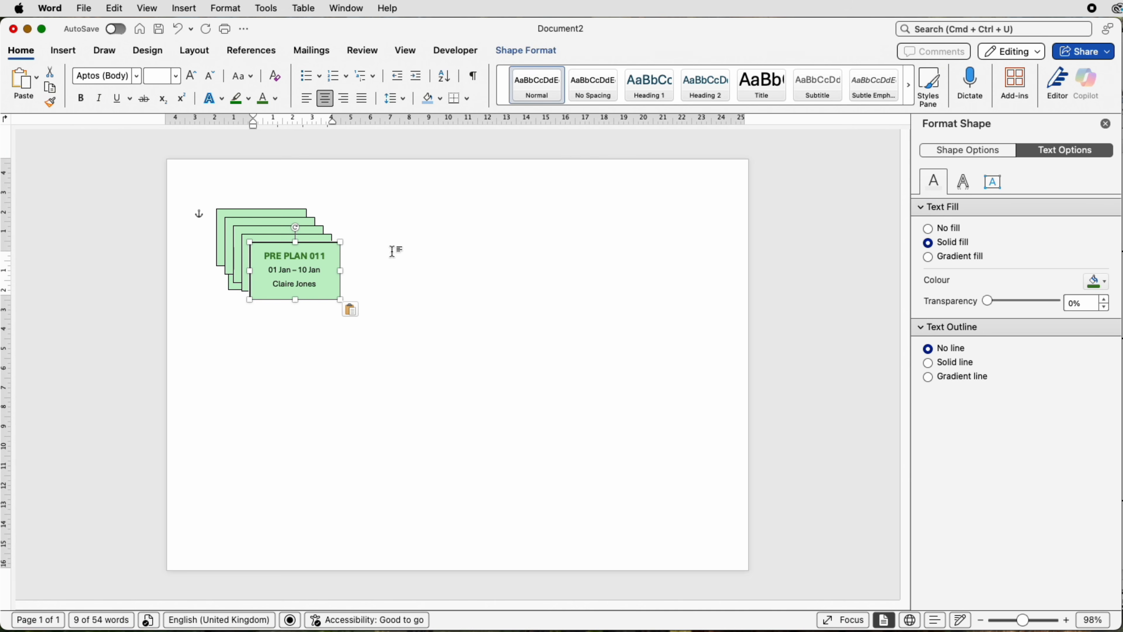
{"action": "key", "text": "super+v"}
{"action": "key", "text": "super+v"}
{"action": "key", "text": "super+v"}
{"action": "key", "text": "super+v"}
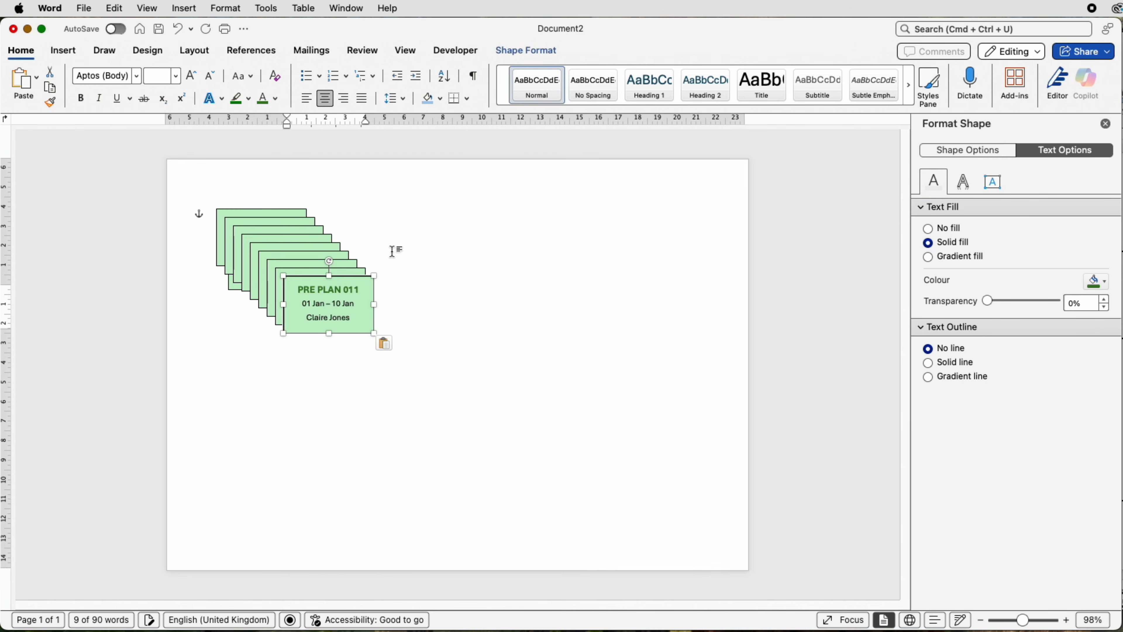
{"action": "key", "text": "super+v"}
Step: Spread eight of the stacked duplicates apart over the page, two in the upper area and six in the middle and lower area
{"action": "left_click_drag", "start_coordinate": [332, 318], "coordinate": [624, 335]}
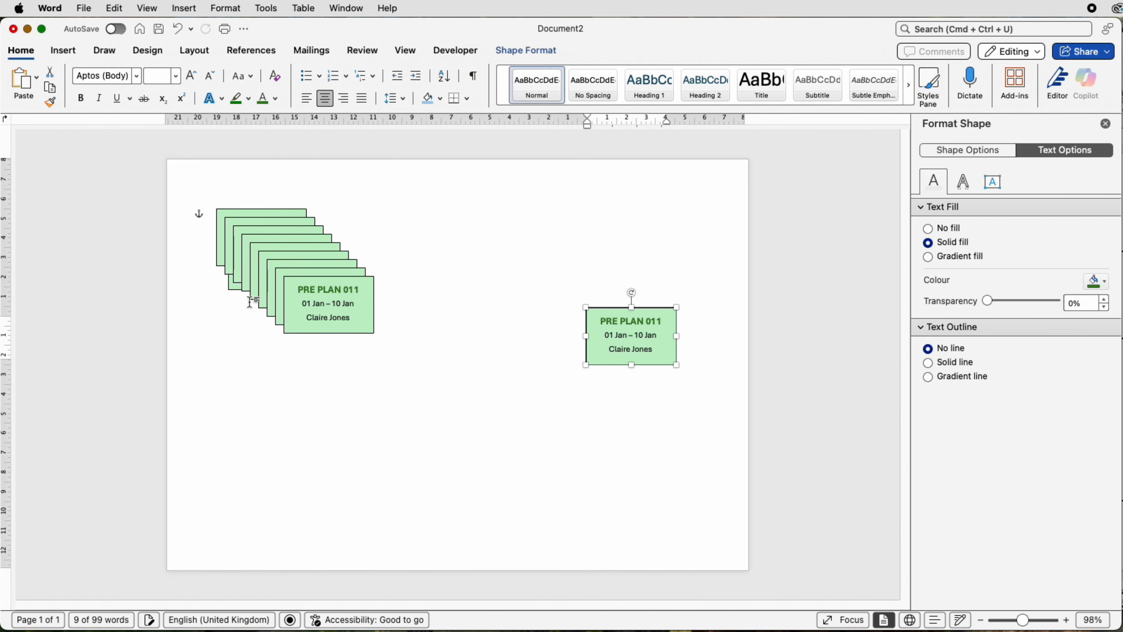
{"action": "left_click_drag", "start_coordinate": [327, 307], "coordinate": [551, 447]}
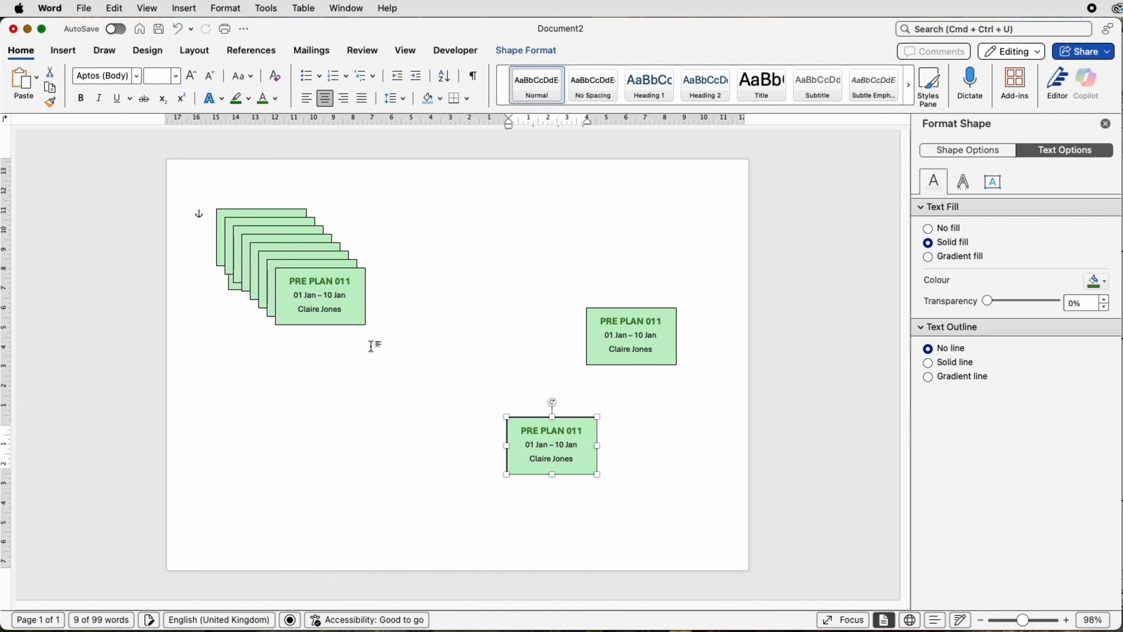
{"action": "left_click_drag", "start_coordinate": [318, 305], "coordinate": [440, 453]}
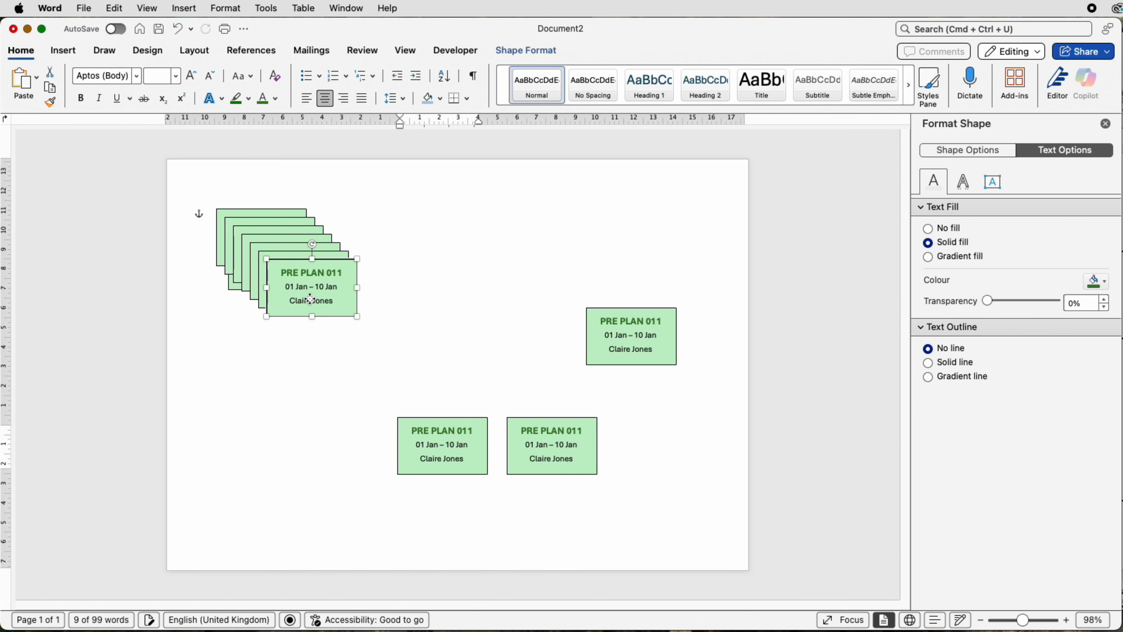
{"action": "left_click_drag", "start_coordinate": [310, 279], "coordinate": [333, 436]}
{"action": "left_click_drag", "start_coordinate": [324, 291], "coordinate": [568, 258]}
{"action": "left_click_drag", "start_coordinate": [306, 266], "coordinate": [479, 373]}
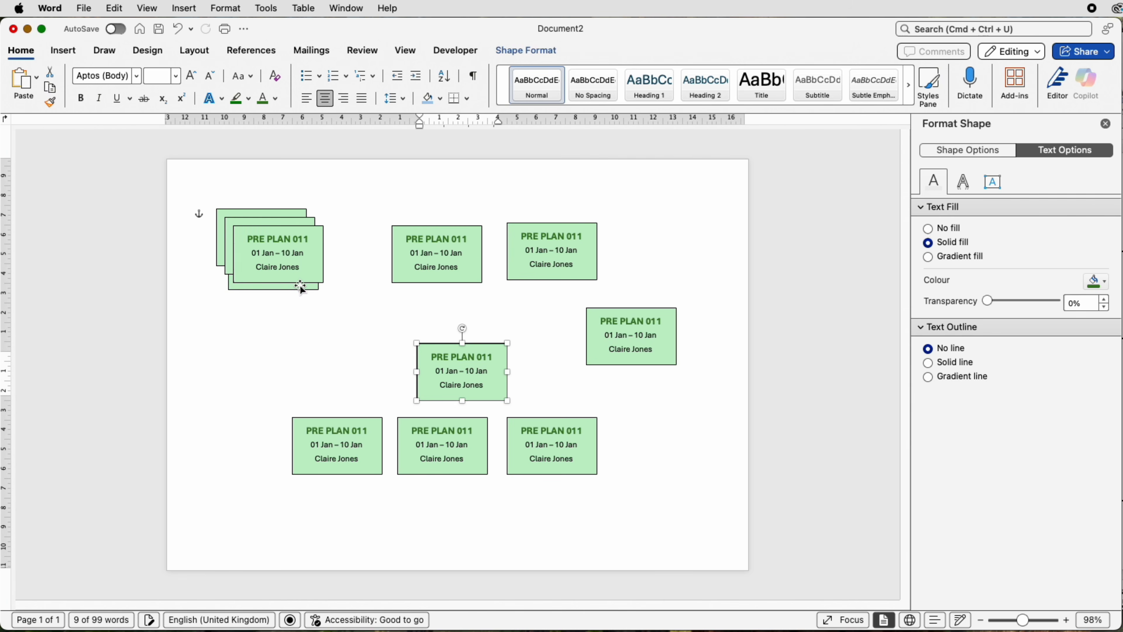
{"action": "left_click_drag", "start_coordinate": [297, 278], "coordinate": [264, 369]}
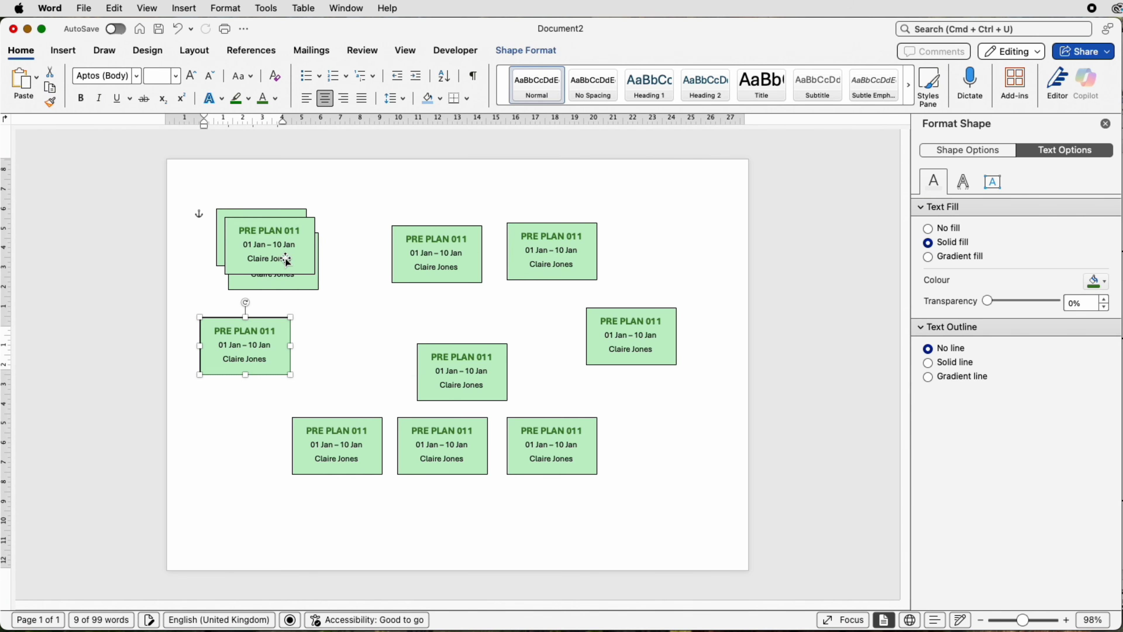
{"action": "left_click_drag", "start_coordinate": [286, 261], "coordinate": [498, 534]}
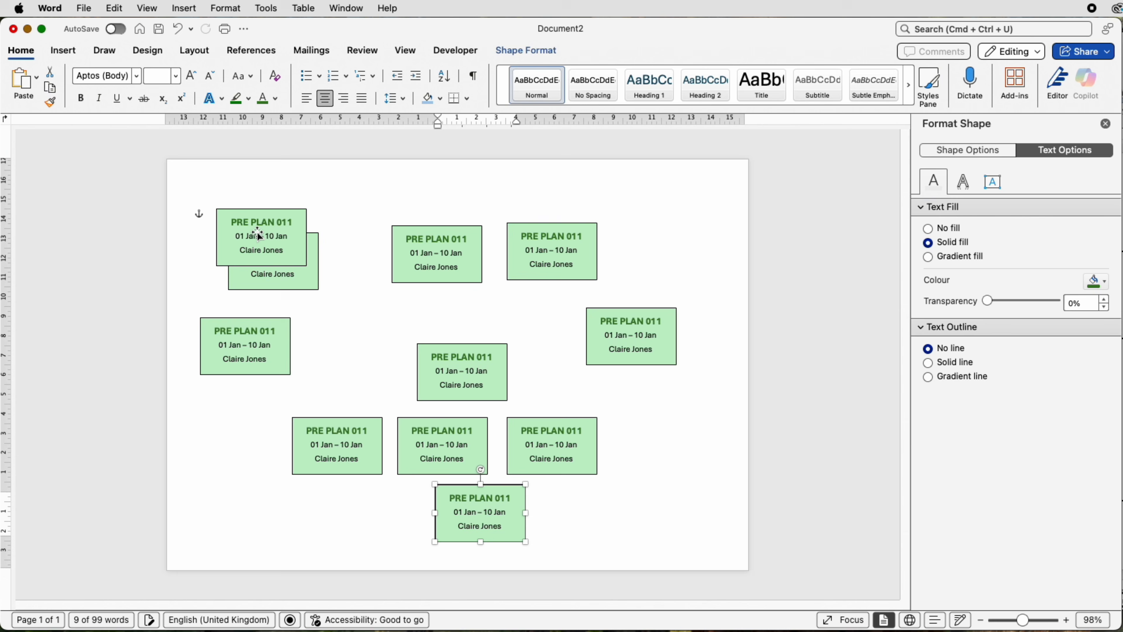
Step: Arrange the original box and three duplicates side by side in one row across the top of the page
{"action": "left_click_drag", "start_coordinate": [261, 243], "coordinate": [348, 260]}
{"action": "left_click_drag", "start_coordinate": [545, 261], "coordinate": [567, 262]}
{"action": "left_click_drag", "start_coordinate": [470, 265], "coordinate": [508, 265]}
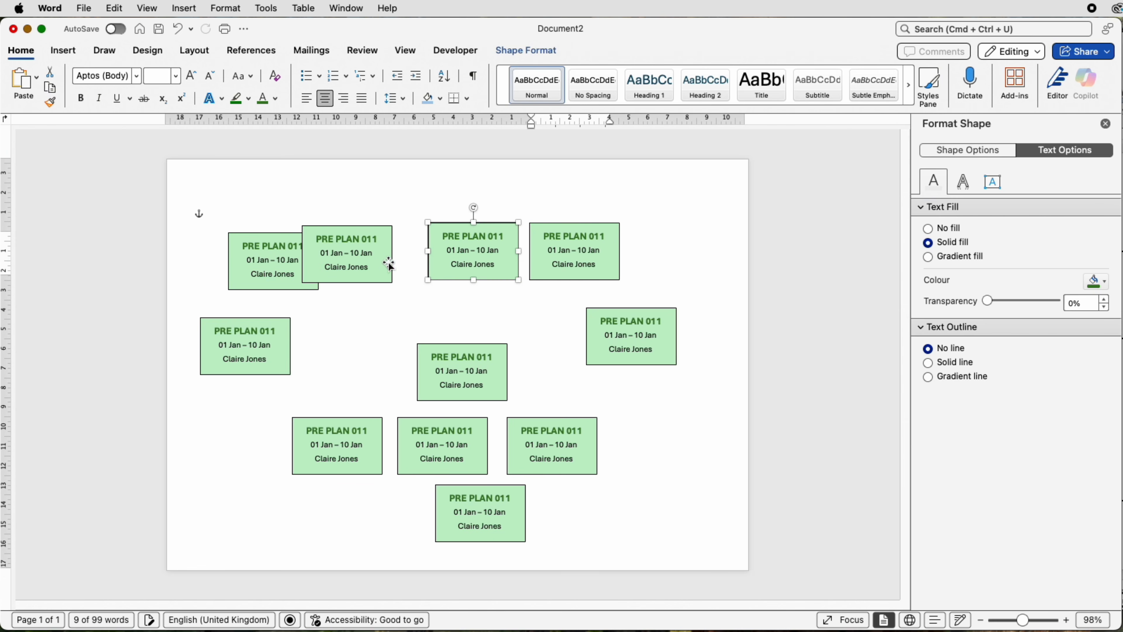
{"action": "left_click_drag", "start_coordinate": [388, 264], "coordinate": [413, 264]}
{"action": "mouse_move", "coordinate": [266, 260]}
{"action": "left_mouse_down"}
{"action": "mouse_move", "coordinate": [277, 250]}
{"action": "mouse_move", "coordinate": [268, 250]}
{"action": "left_mouse_up"}
{"action": "left_click", "coordinate": [570, 245]}
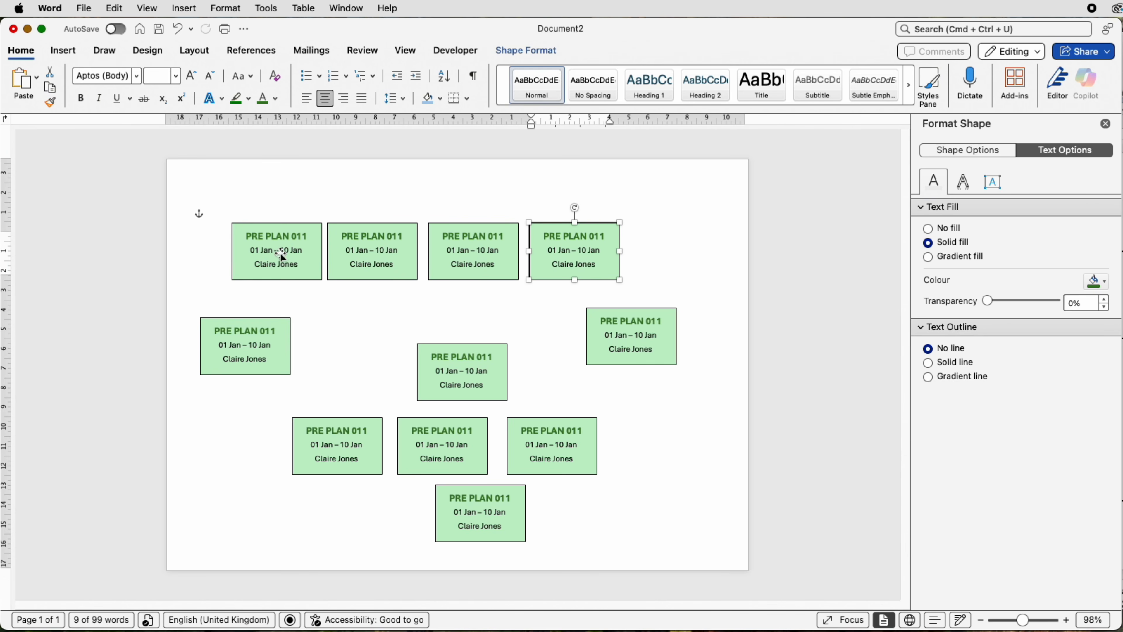
Step: Distribute the four boxes of the top row horizontally and align them to their middle
{"action": "left_click_drag", "start_coordinate": [296, 248], "coordinate": [296, 248]}
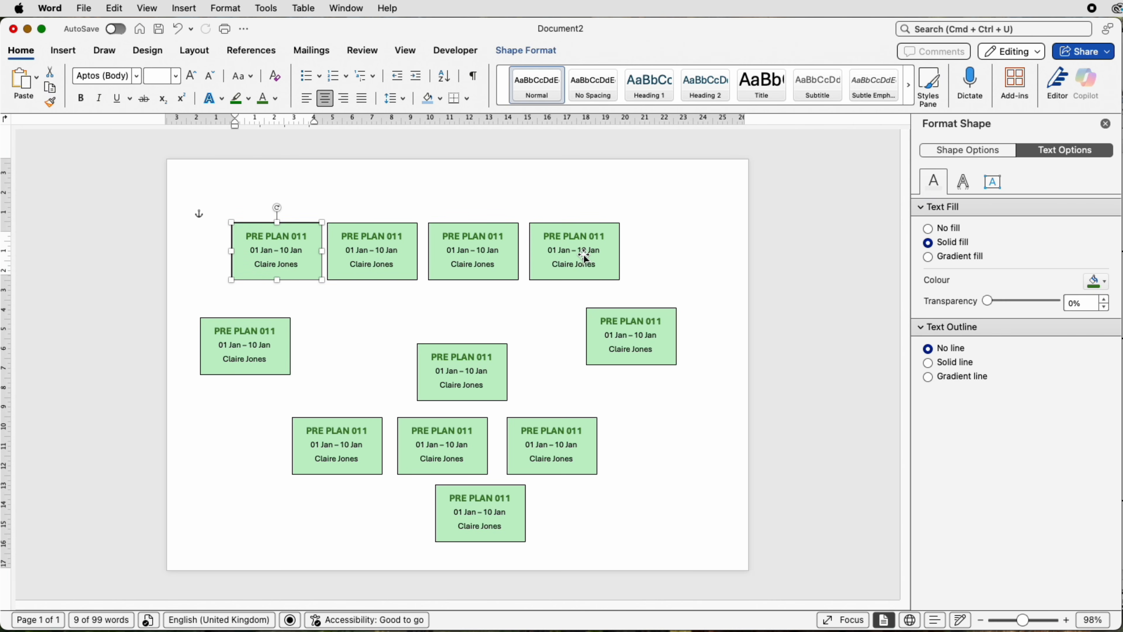
{"action": "left_click", "coordinate": [397, 252], "text": "shift"}
{"action": "left_click", "coordinate": [432, 252], "text": "shift"}
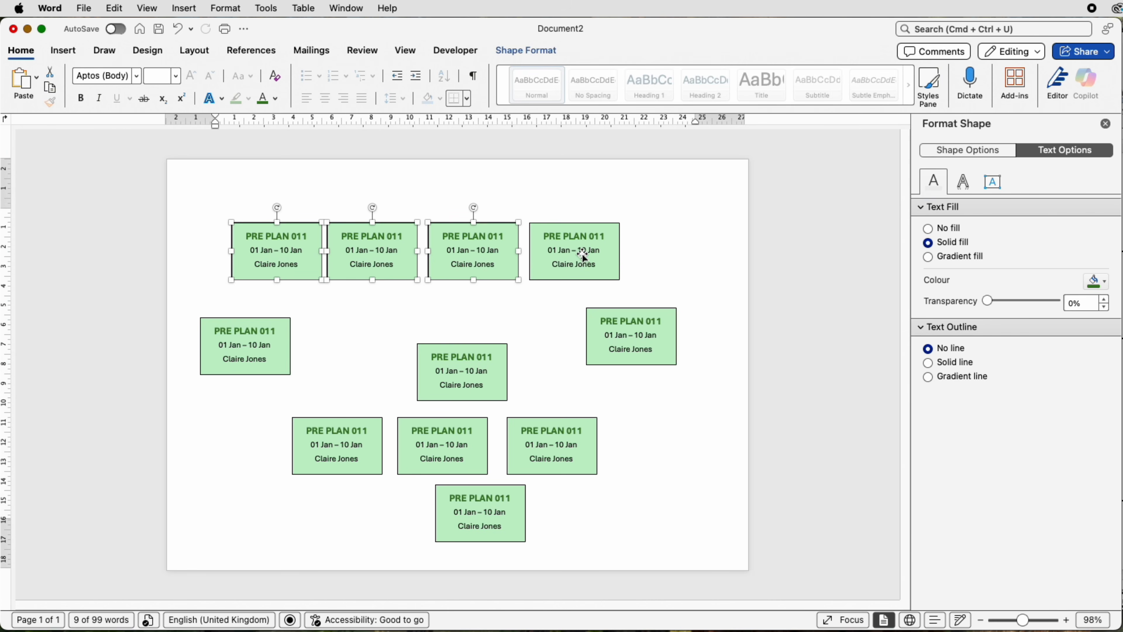
{"action": "left_click", "coordinate": [583, 255], "text": "shift"}
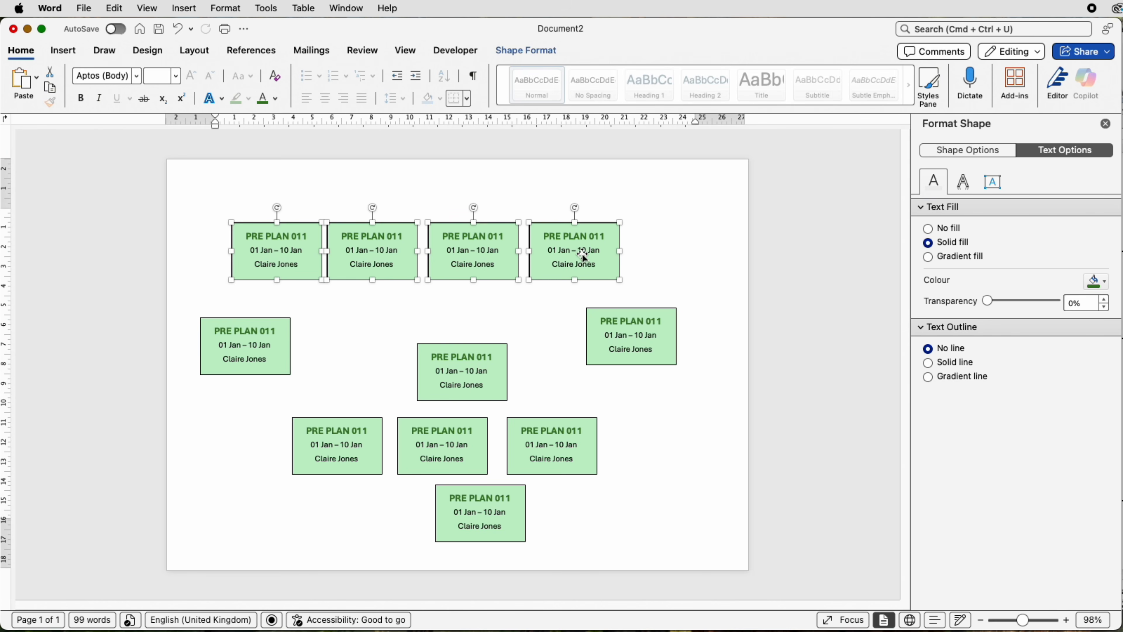
{"action": "left_click", "coordinate": [543, 51]}
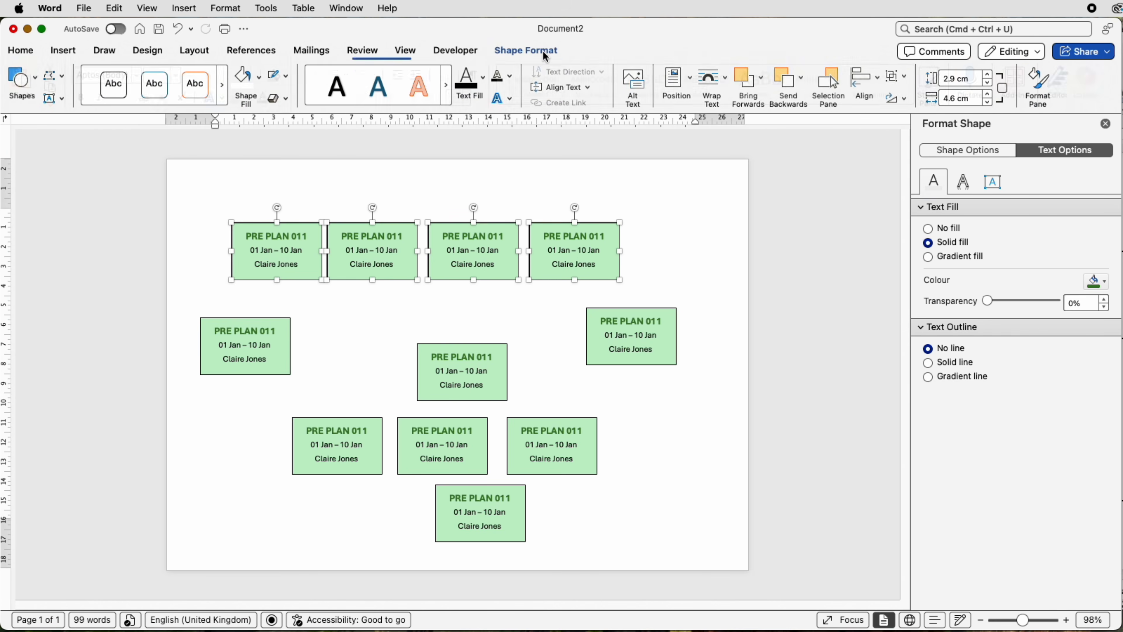
{"action": "left_click", "coordinate": [880, 76]}
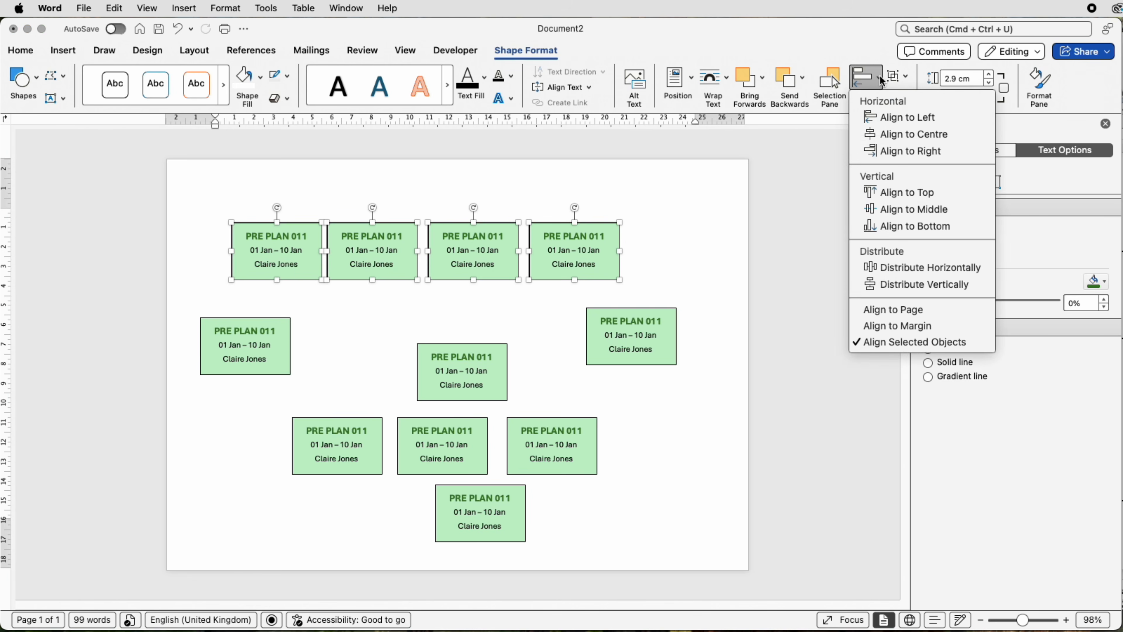
{"action": "left_click", "coordinate": [897, 270]}
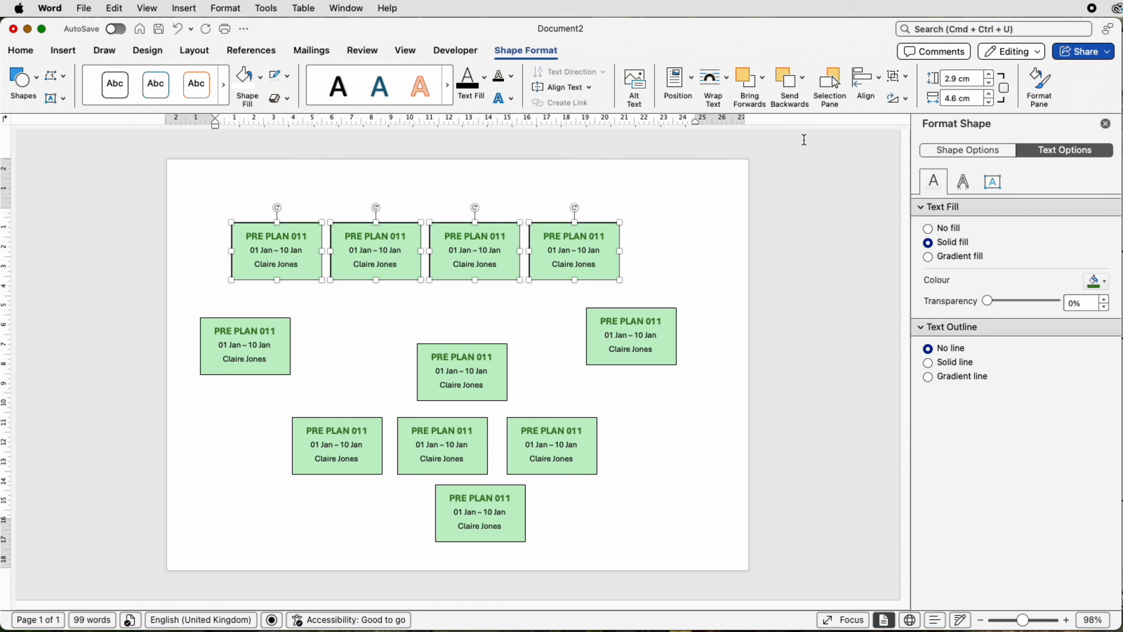
{"action": "left_click", "coordinate": [878, 87]}
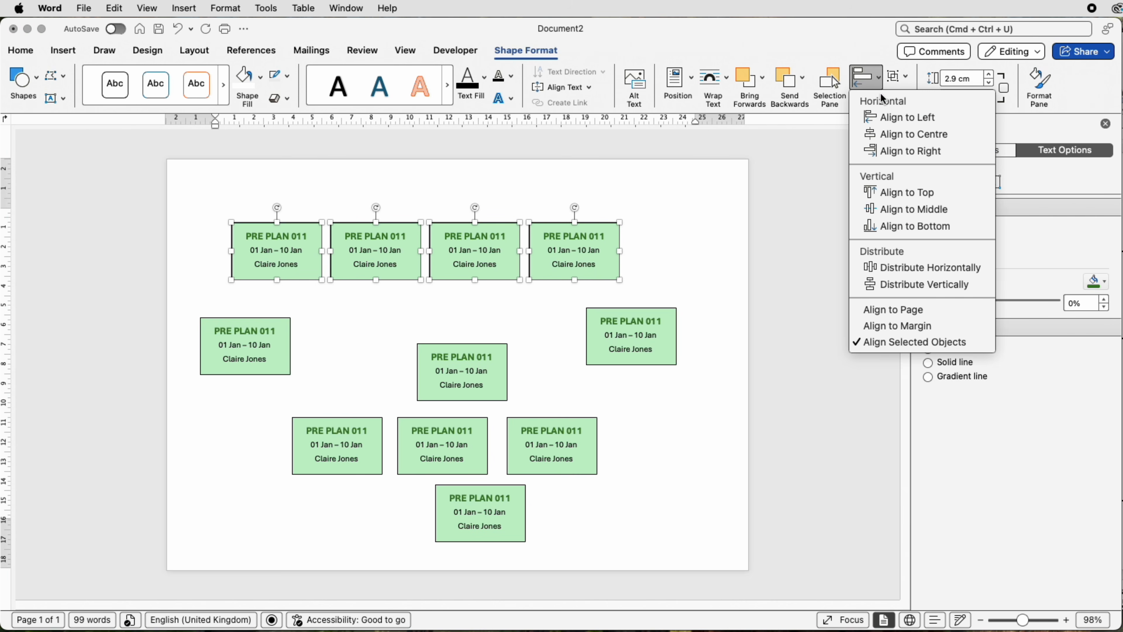
{"action": "left_click", "coordinate": [892, 211]}
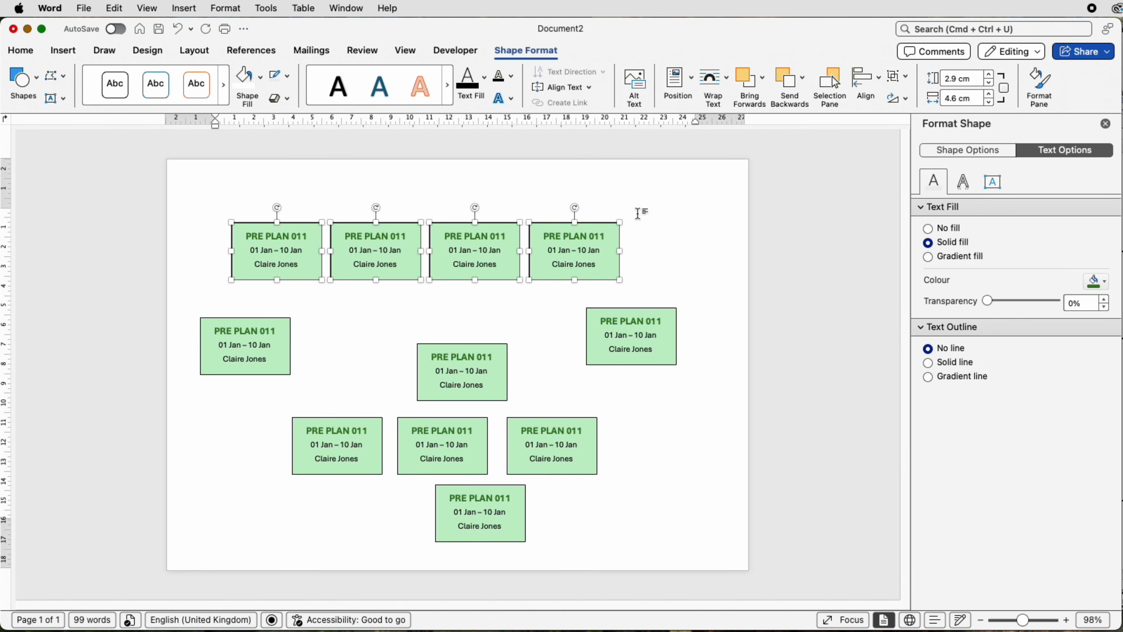
Step: Group the four top-row boxes and move the group slightly towards the page's upper right
{"action": "left_click", "coordinate": [897, 77]}
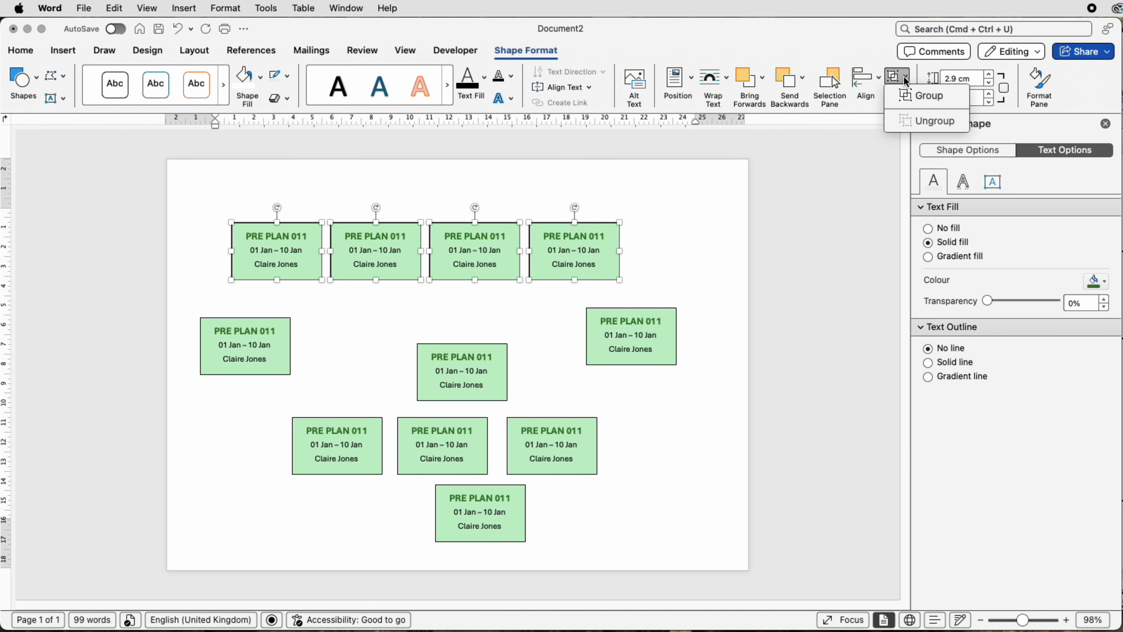
{"action": "left_click", "coordinate": [910, 96]}
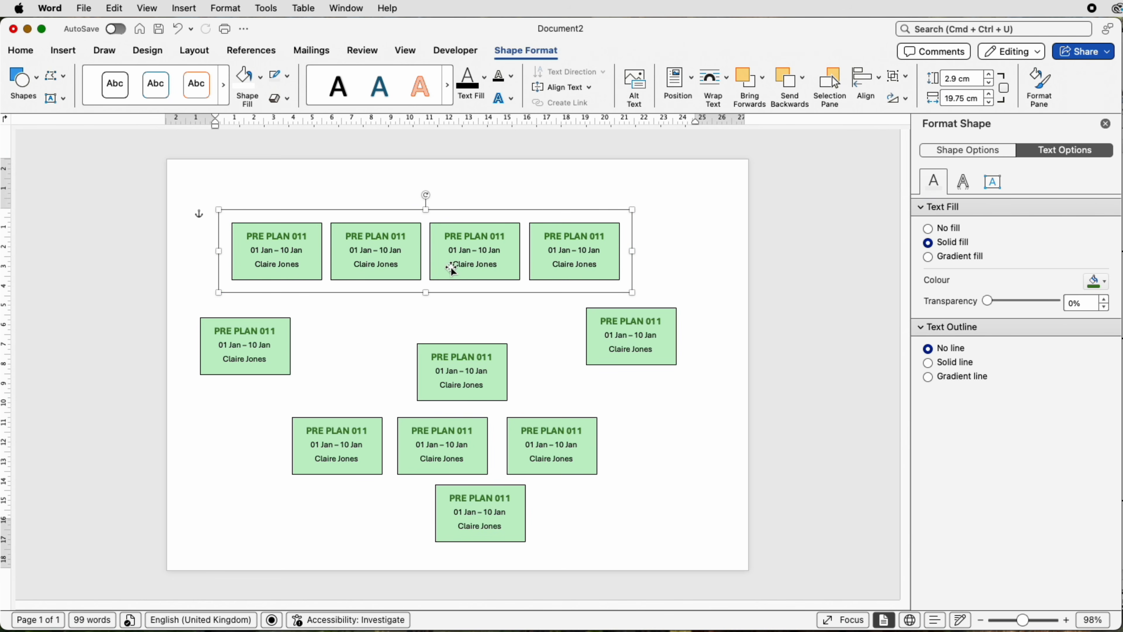
{"action": "left_click_drag", "start_coordinate": [448, 266], "coordinate": [502, 257]}
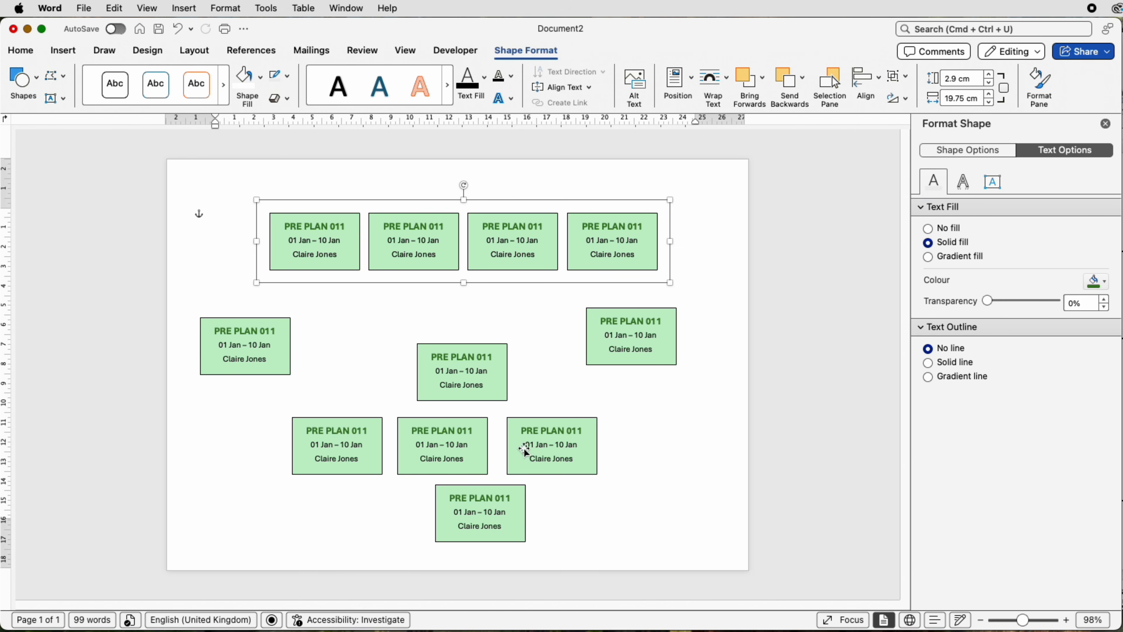
Step: Delete the four loose boxes in the lower part of the page, keeping the three in the middle area
{"action": "left_click", "coordinate": [484, 390]}
{"action": "left_click", "coordinate": [540, 437]}
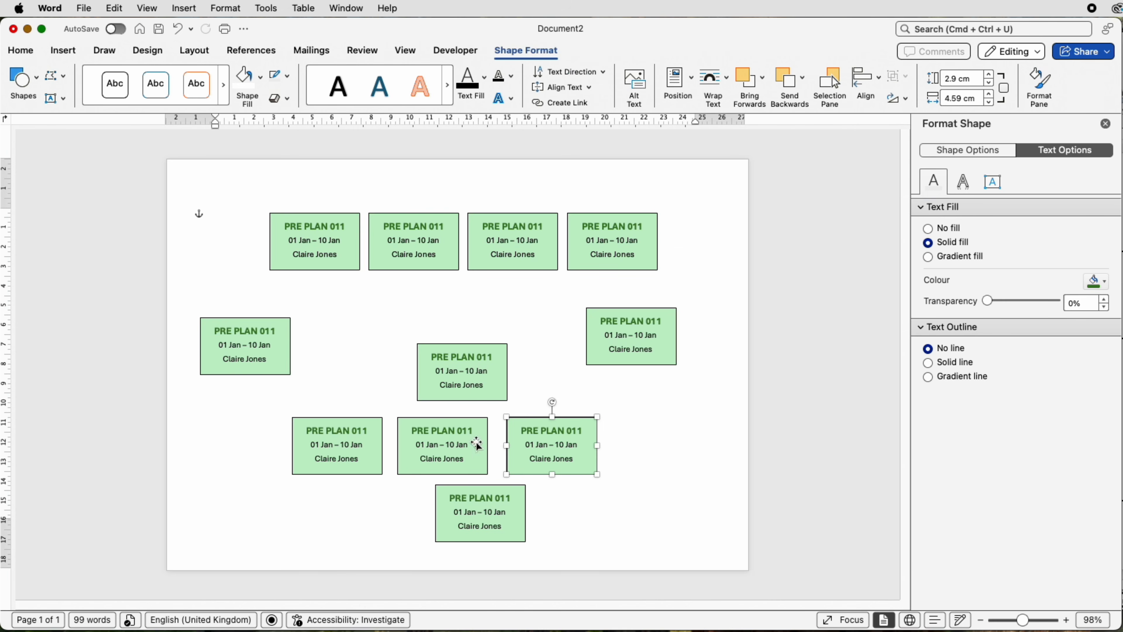
{"action": "key", "text": "super+z"}
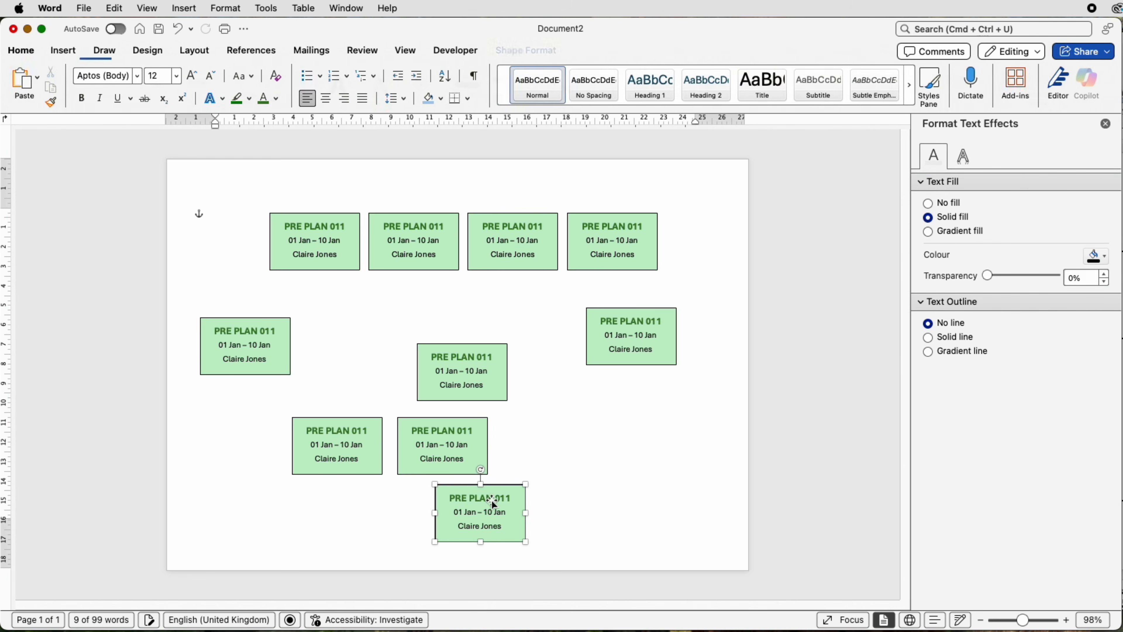
{"action": "key", "text": "super+z"}
{"action": "key", "text": "super+z"}
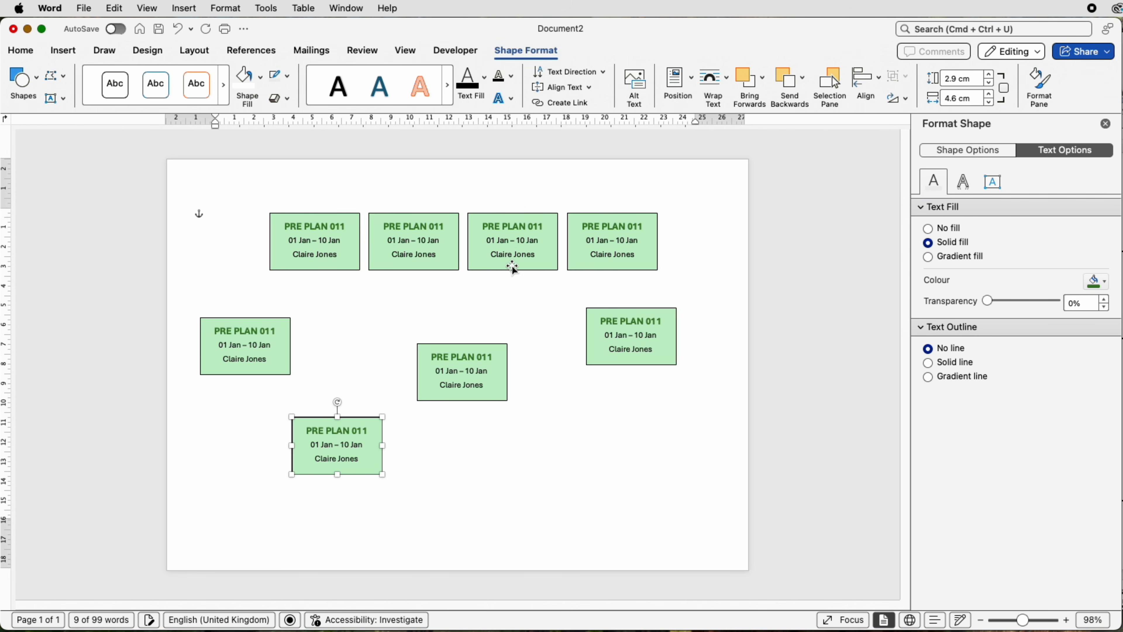
{"action": "key", "text": "super+z"}
Step: Duplicate the grouped top row below the three loose boxes and align both rows to centre with each other
{"action": "left_click", "coordinate": [512, 257]}
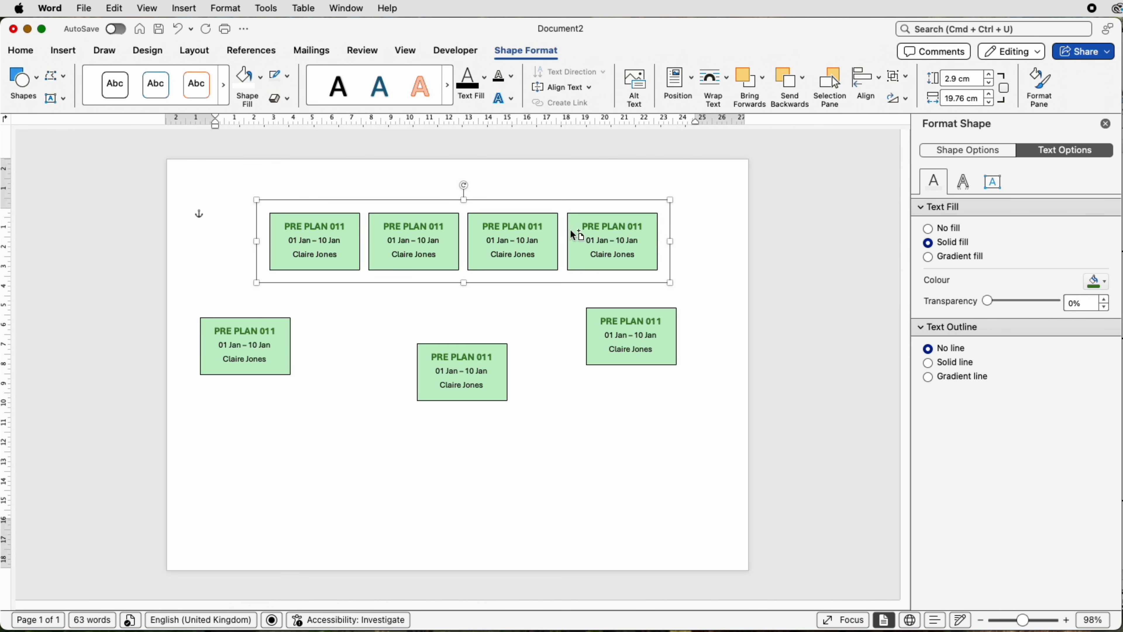
{"action": "left_click_drag", "start_coordinate": [497, 235], "coordinate": [492, 447]}
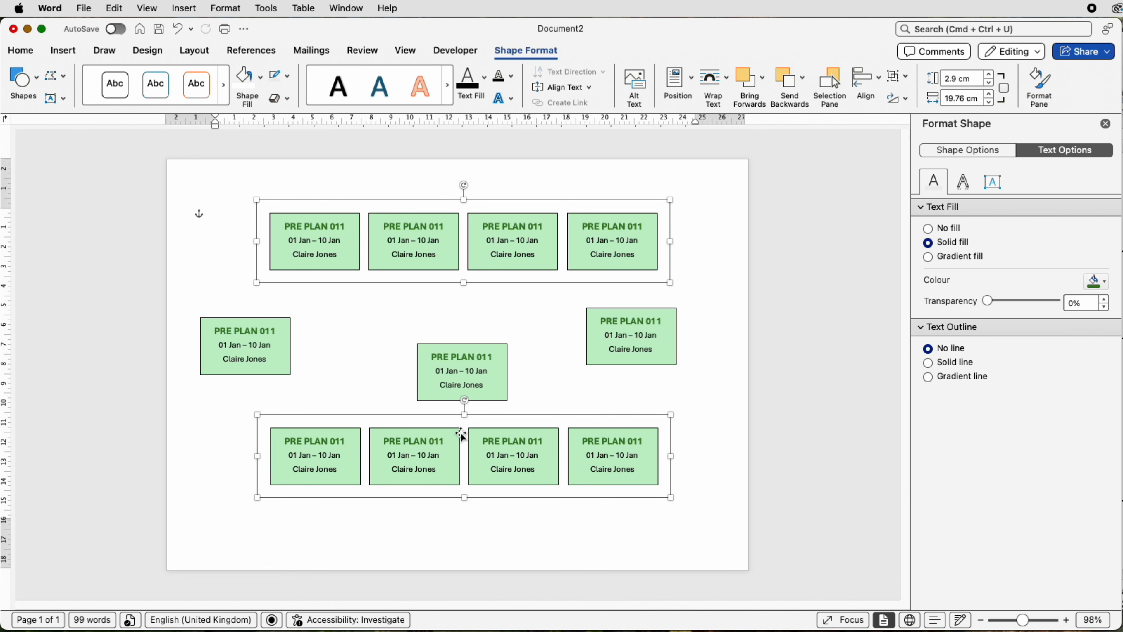
{"action": "left_click", "coordinate": [879, 80]}
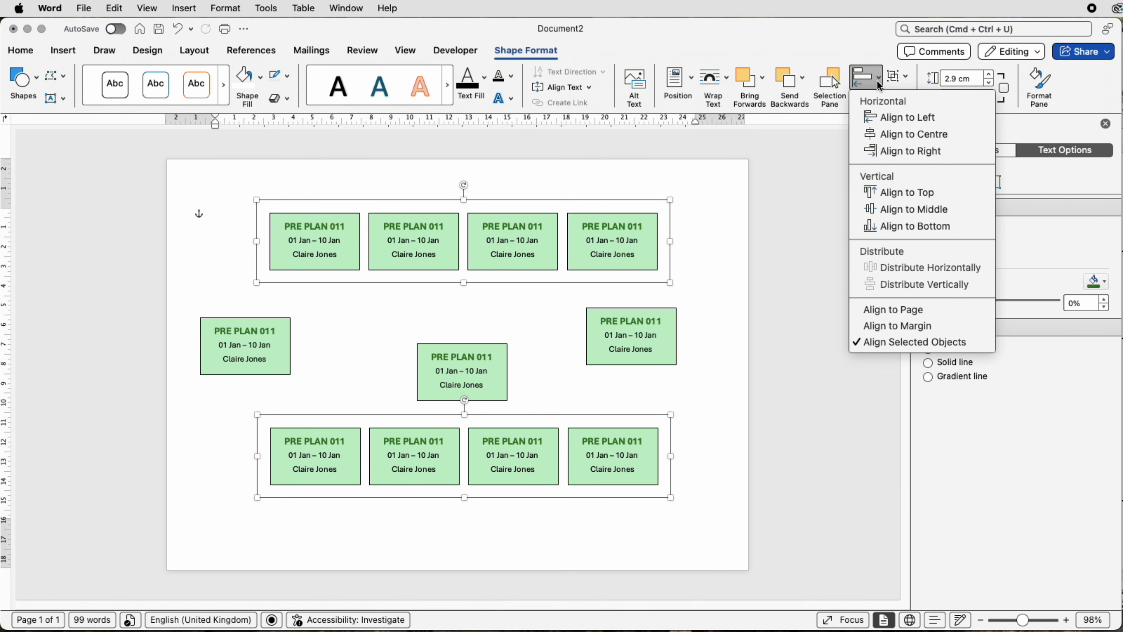
{"action": "left_click", "coordinate": [891, 135]}
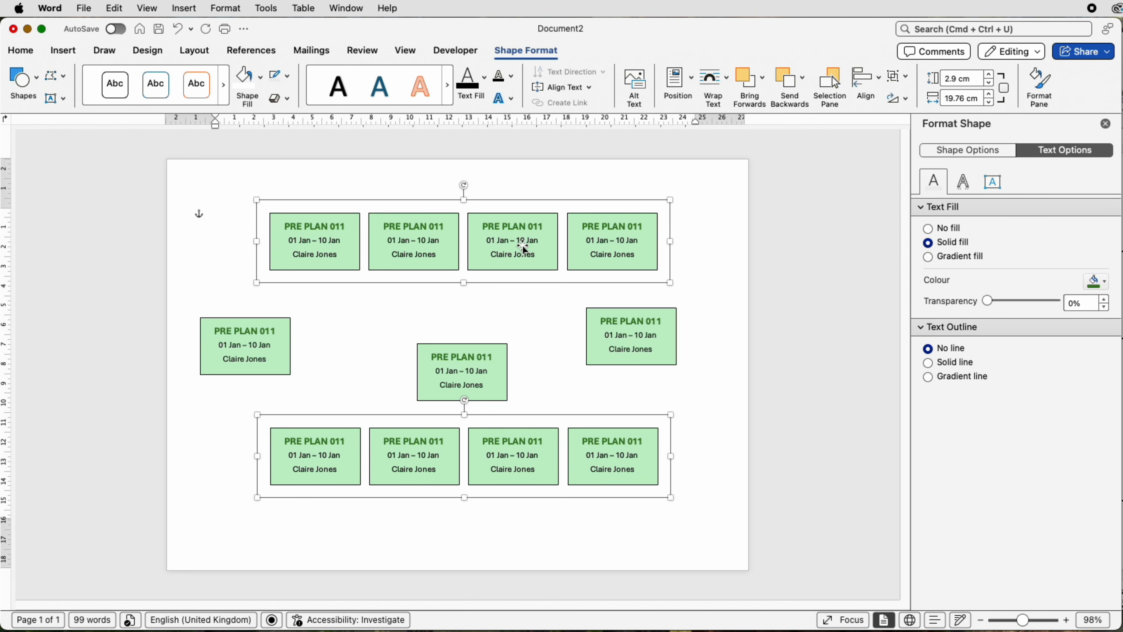
Step: Group the two rows together and align the group to the centre and middle of the page margins
{"action": "left_click", "coordinate": [902, 78]}
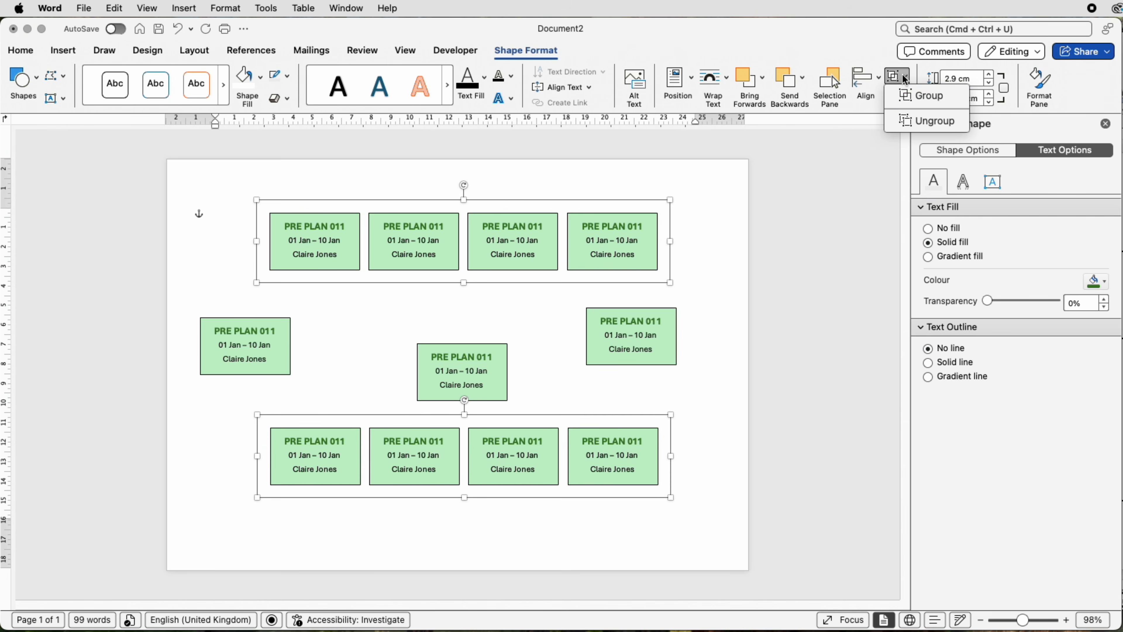
{"action": "left_click", "coordinate": [907, 98]}
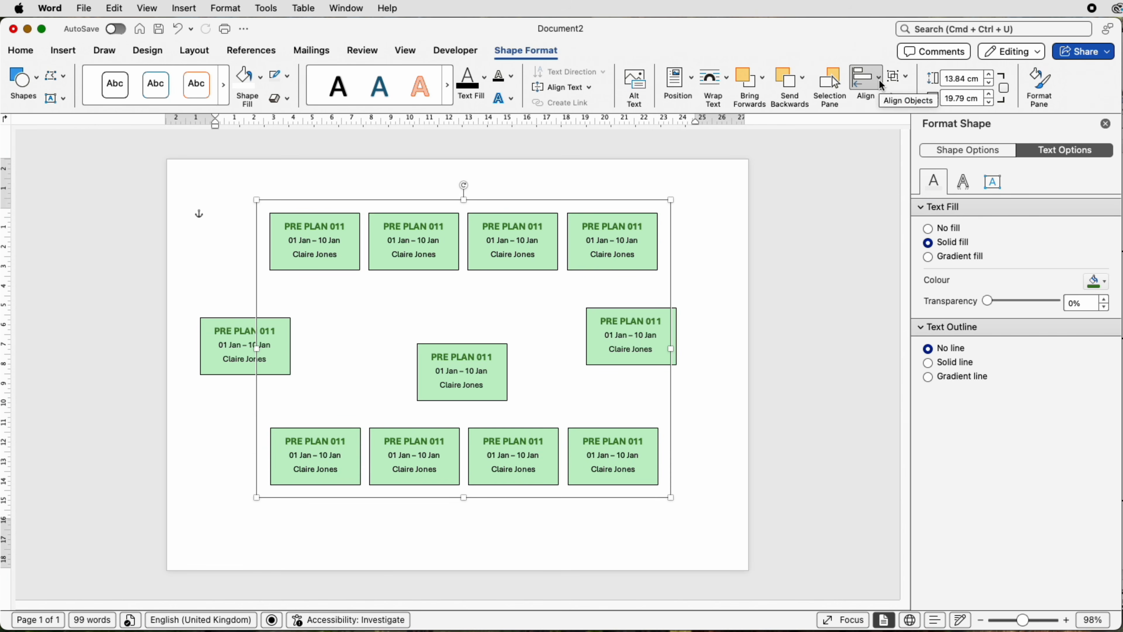
{"action": "left_click", "coordinate": [879, 80]}
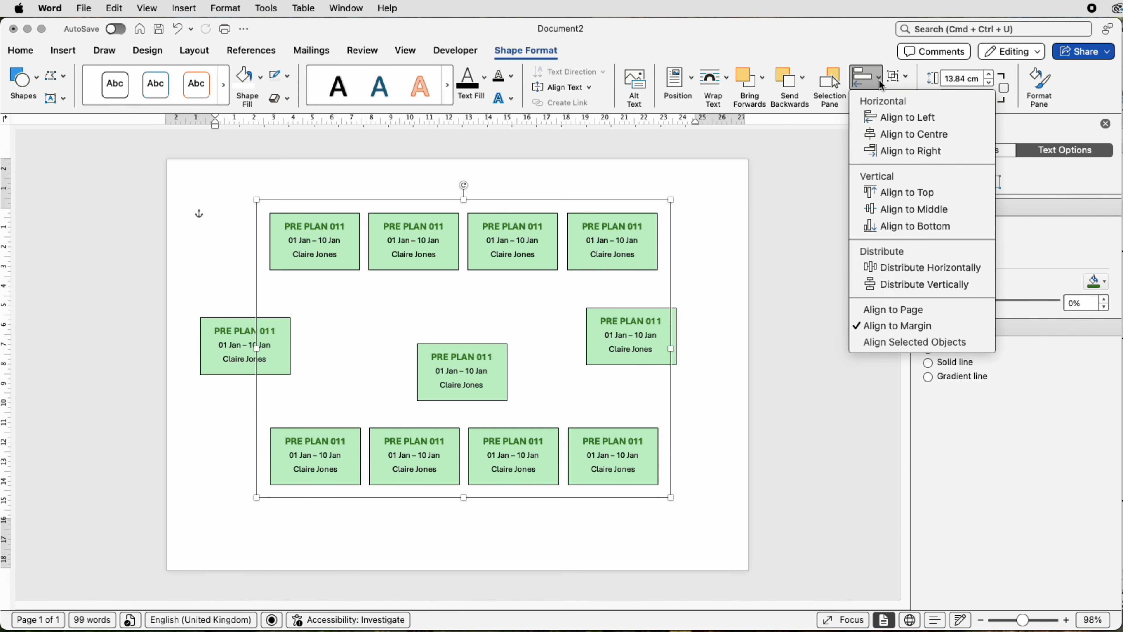
{"action": "left_click", "coordinate": [891, 138]}
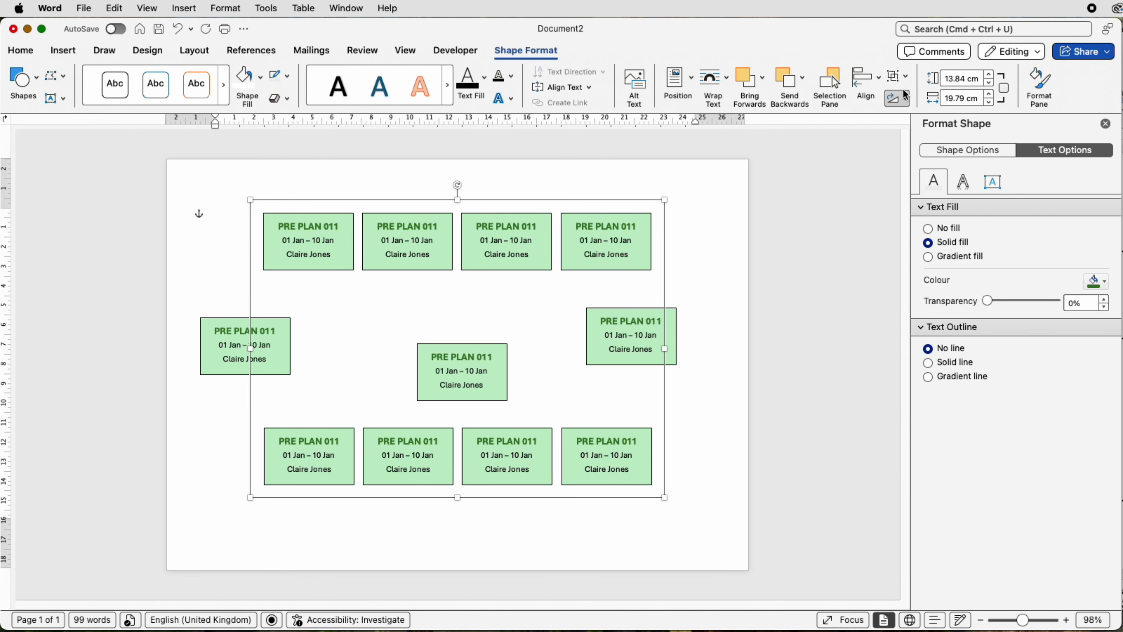
{"action": "left_click", "coordinate": [881, 80]}
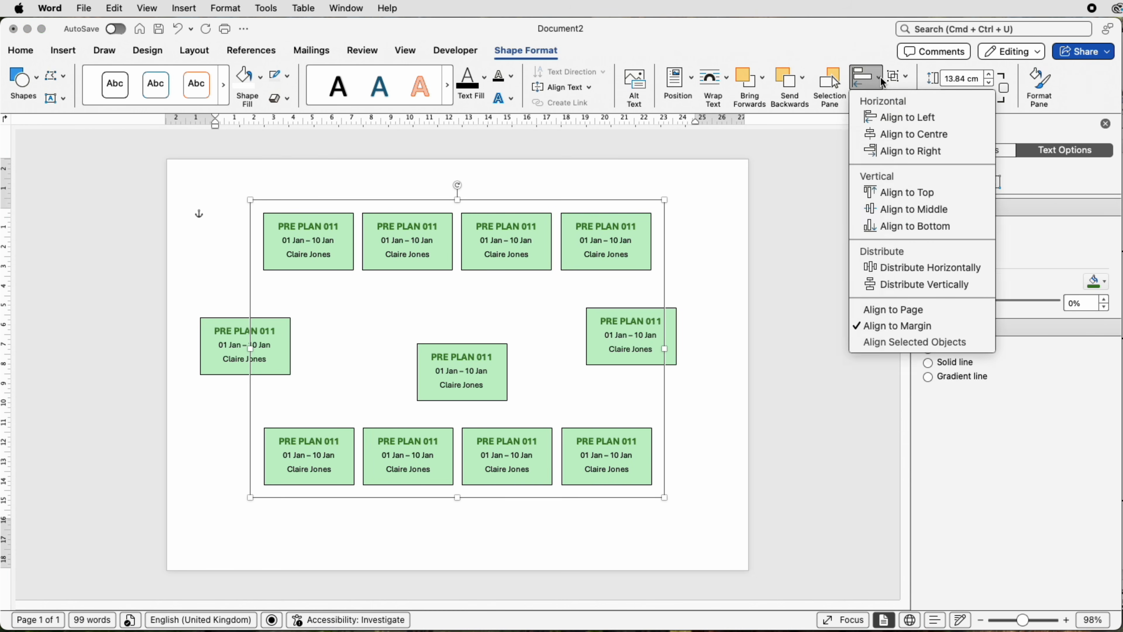
{"action": "left_click", "coordinate": [887, 209]}
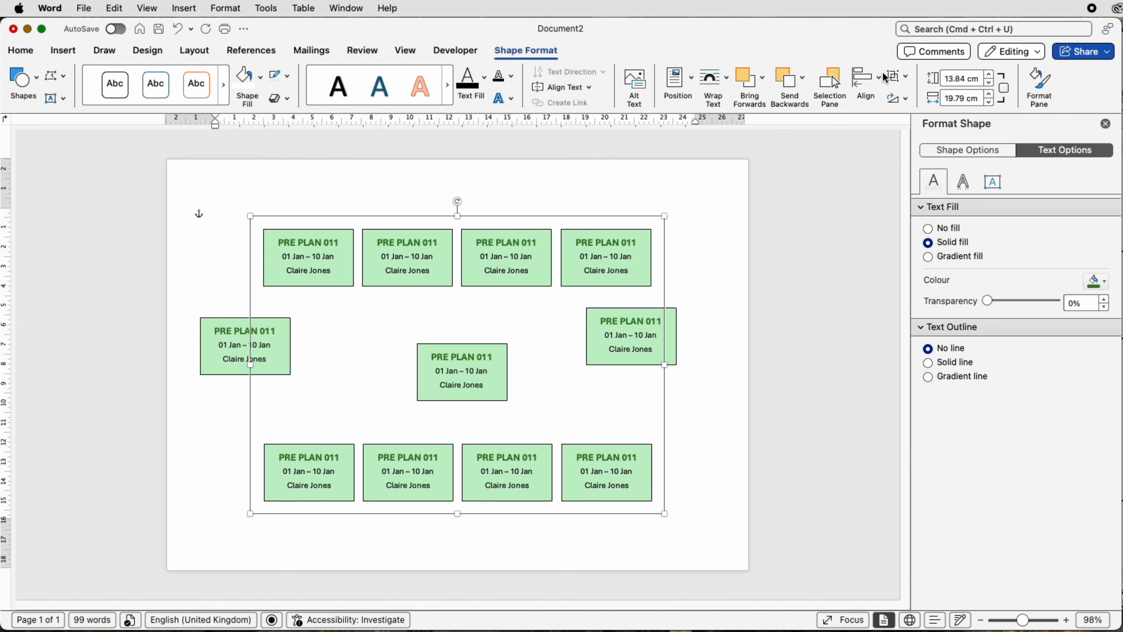
Step: Ungroup the combined rows into two separate row groups and clear the selection
{"action": "left_click", "coordinate": [909, 78]}
{"action": "left_click", "coordinate": [907, 122]}
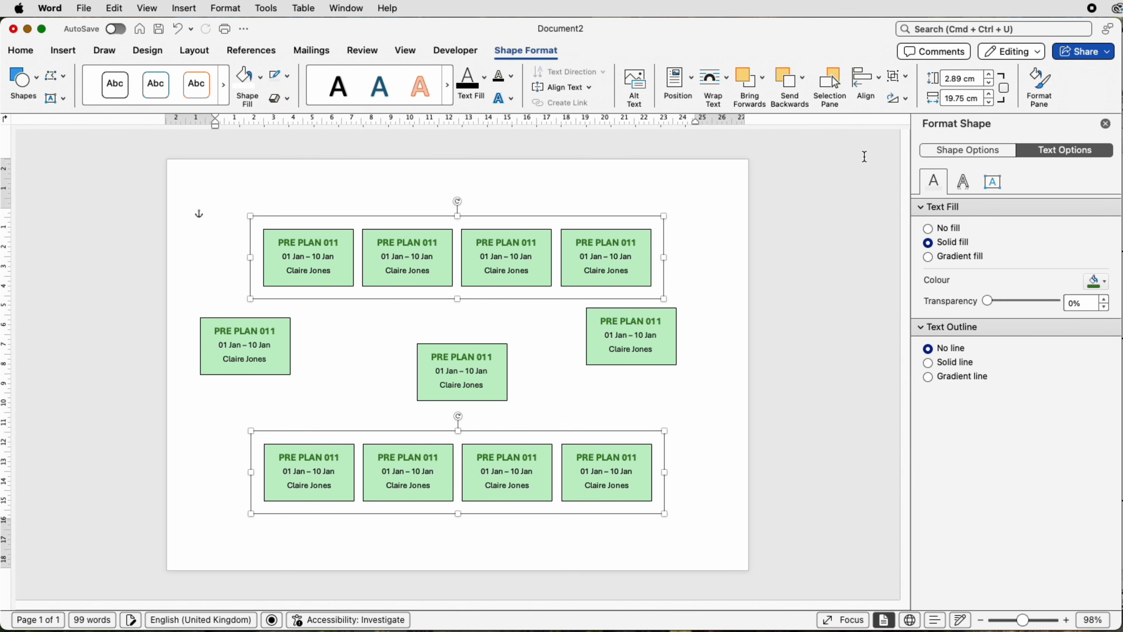
{"action": "left_click", "coordinate": [220, 211]}
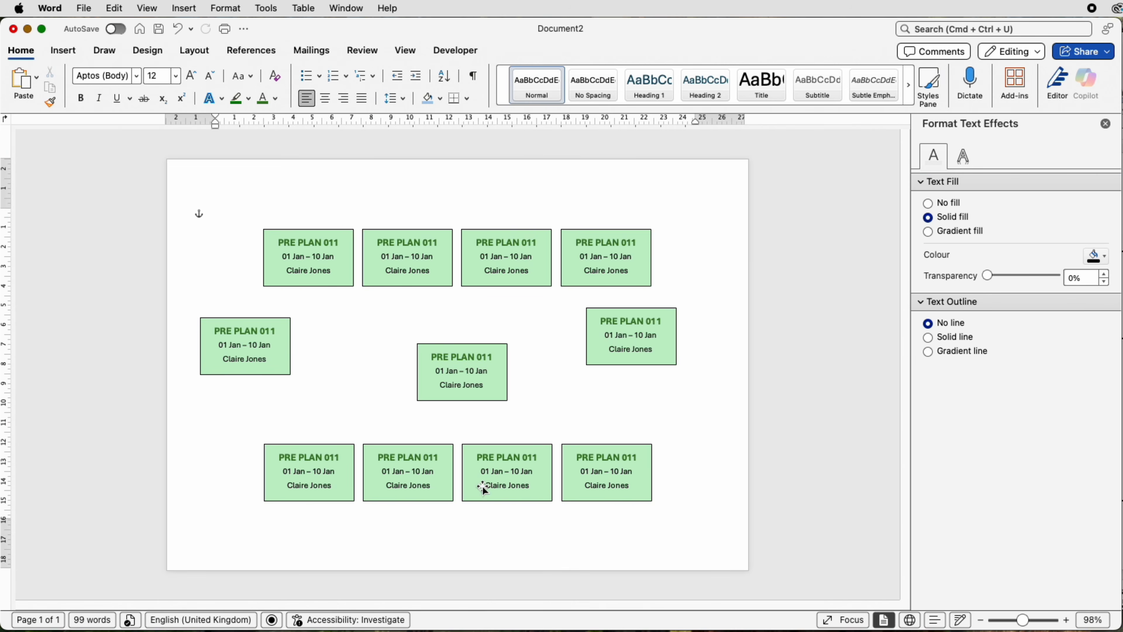
Step: Nudge the grouped lower row straight up until it sits close beneath the loose boxes
{"action": "left_click", "coordinate": [498, 476]}
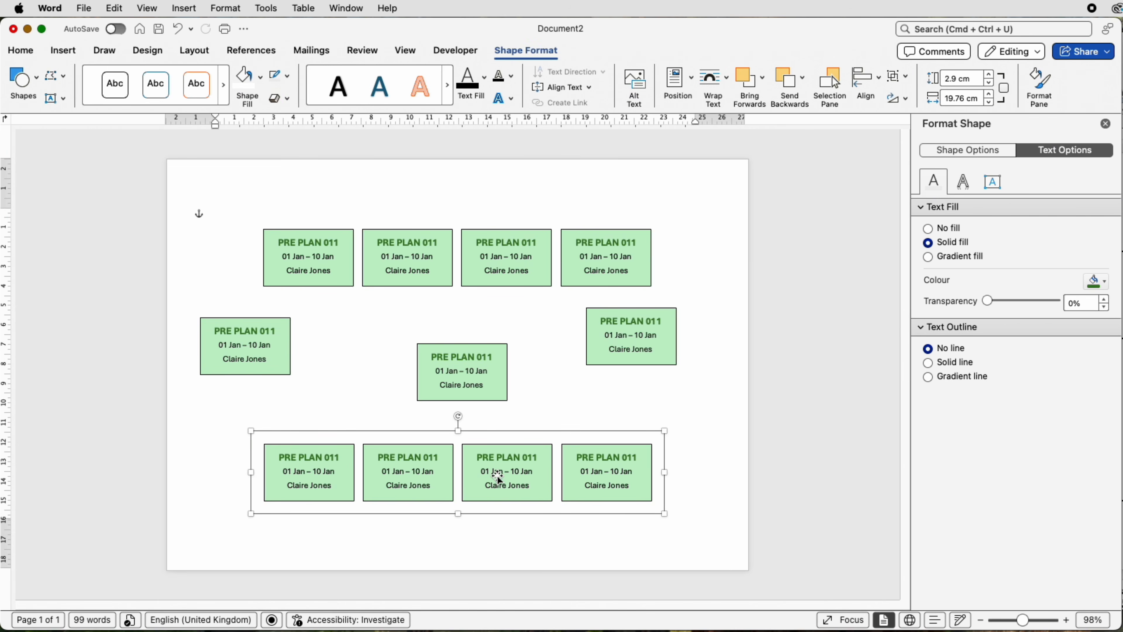
{"action": "key", "text": "Up"}
{"action": "key", "text": "Up"}
{"action": "key", "text": "Up"}
{"action": "key", "text": "Up"}
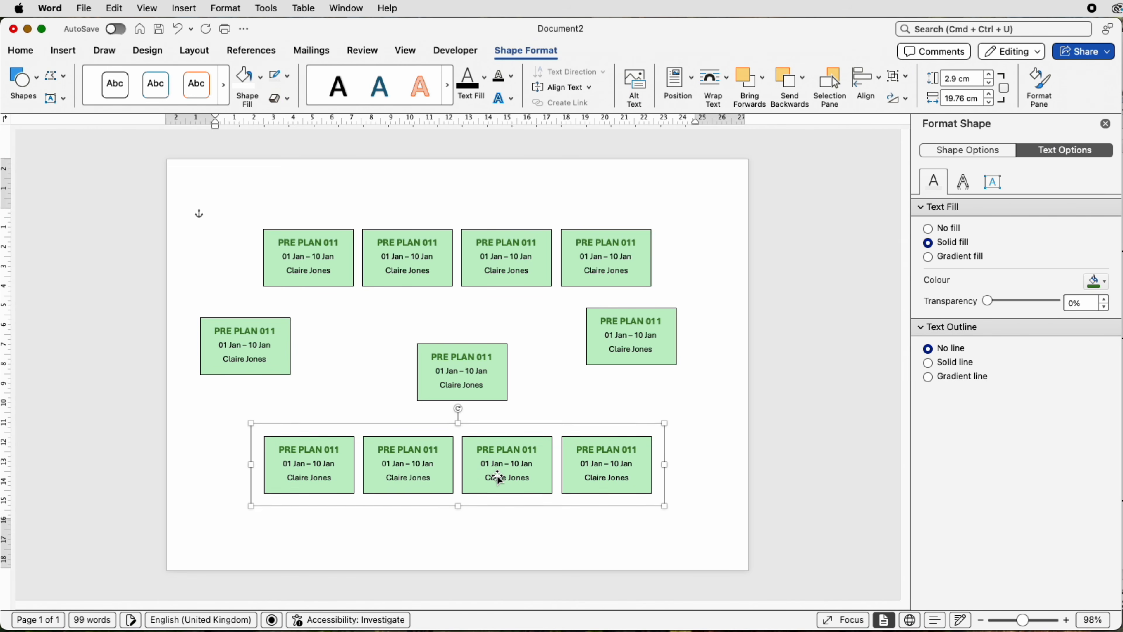
{"action": "key", "text": "Up"}
{"action": "key", "text": "Up"}
{"action": "key", "text": "Up"}
{"action": "key", "text": "Up"}
{"action": "key", "text": "Up"}
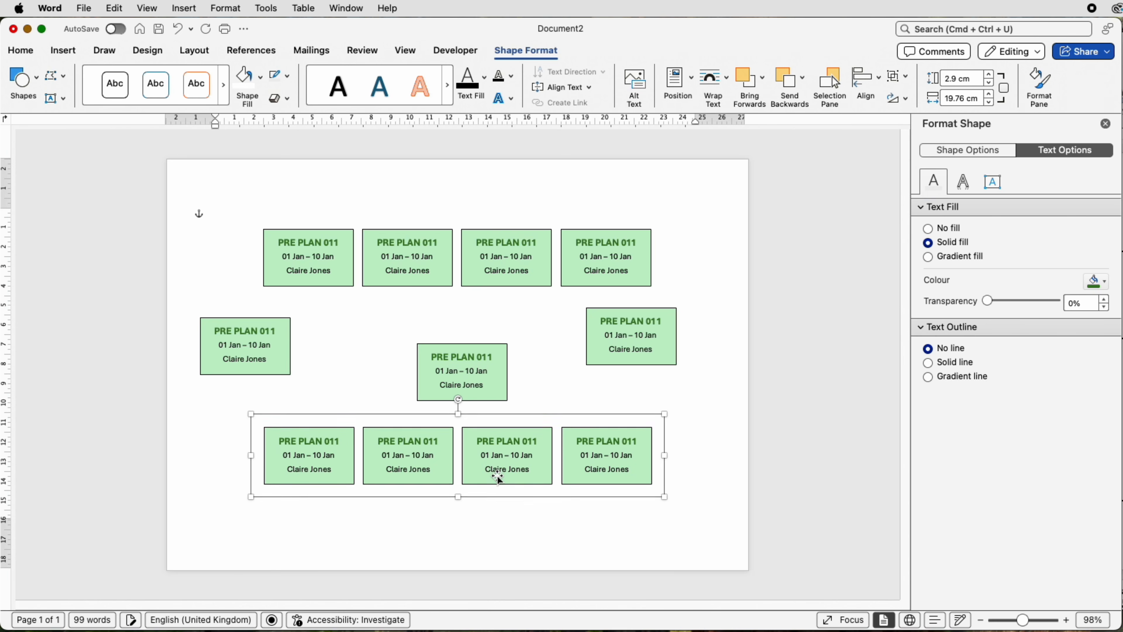
{"action": "key", "text": "Up"}
{"action": "key", "text": "Up"}
{"action": "key", "text": "Up"}
{"action": "key", "text": "Up"}
{"action": "key", "text": "Up"}
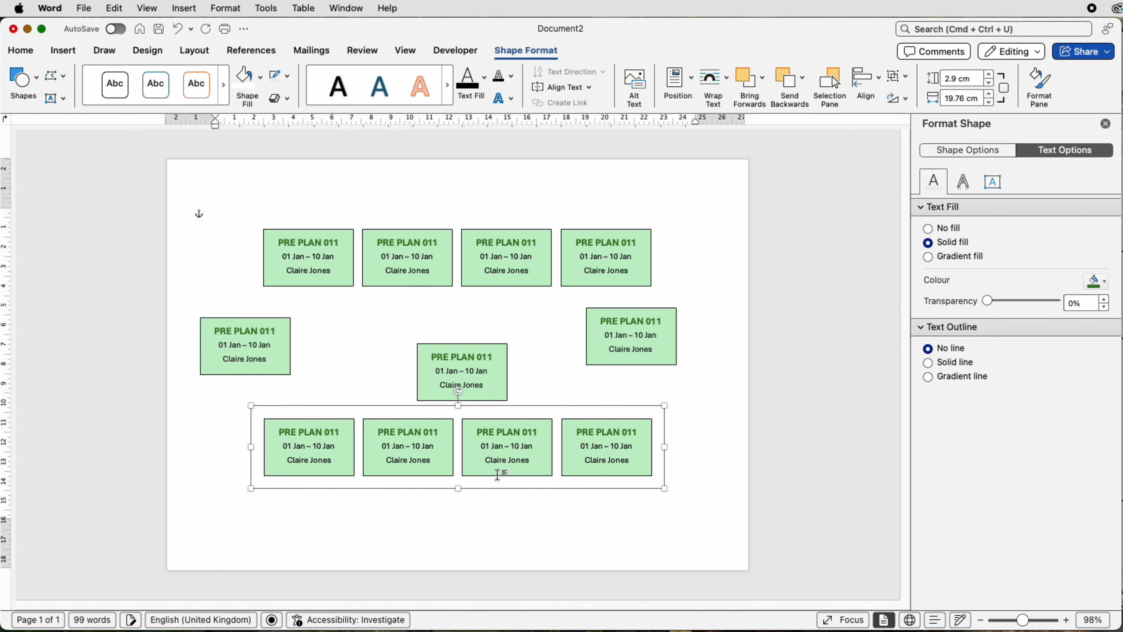
{"action": "key", "text": "Up"}
{"action": "key", "text": "Up"}
{"action": "key", "text": "Up"}
{"action": "key", "text": "Up"}
{"action": "key", "text": "Up"}
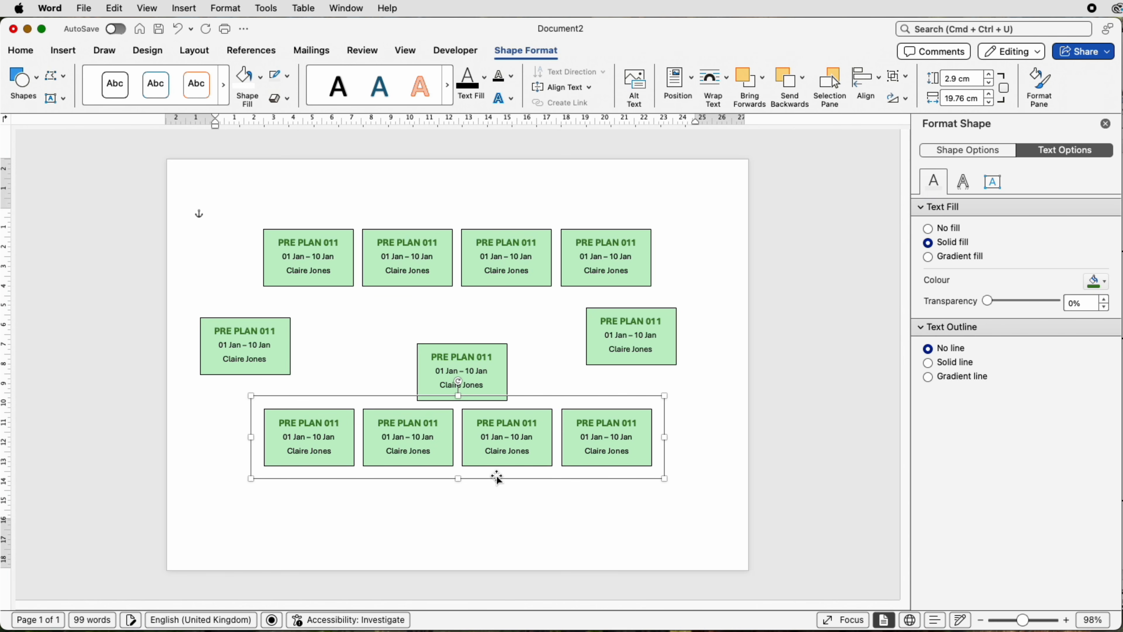
Step: Move the loose middle box above the lower row's third box, and ungroup the lower row
{"action": "left_click_drag", "start_coordinate": [479, 374], "coordinate": [522, 368]}
{"action": "left_click", "coordinate": [526, 431]}
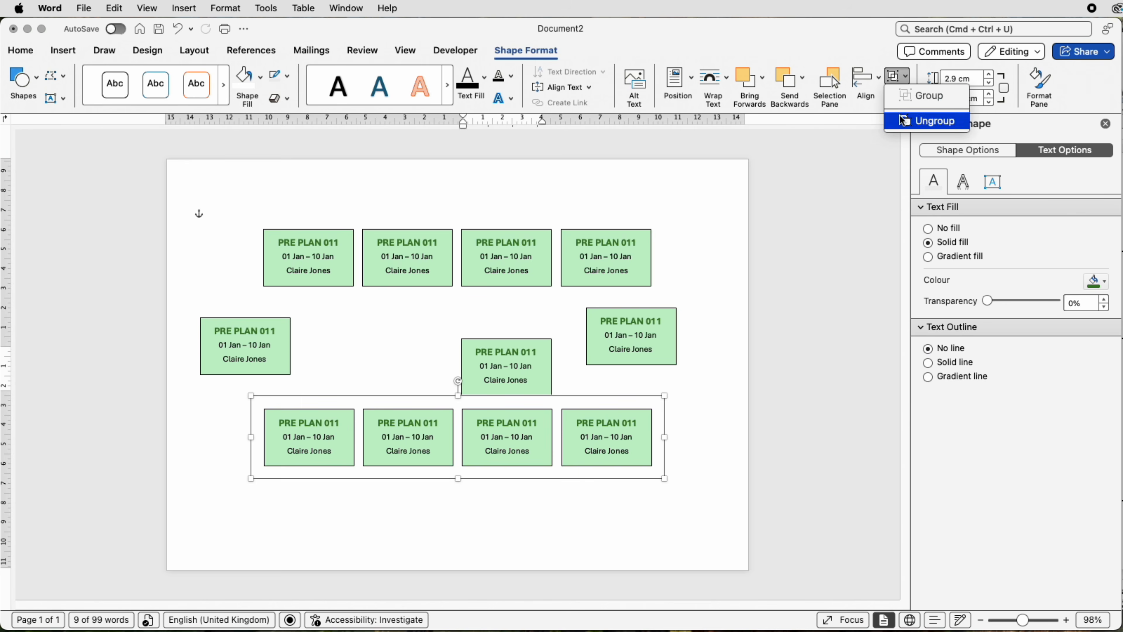
{"action": "left_click", "coordinate": [899, 116]}
{"action": "left_click", "coordinate": [672, 476]}
Step: Nudge the third box of the lower row straight down, out of line with its neighbours
{"action": "left_click", "coordinate": [524, 460]}
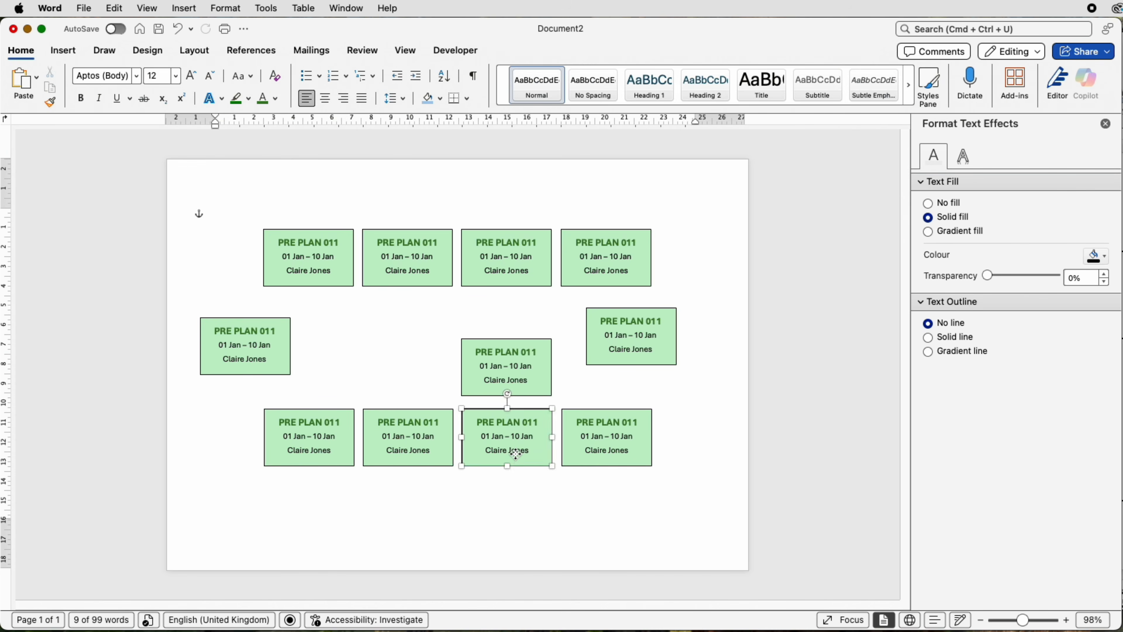
{"action": "key", "text": "Down"}
{"action": "key", "text": "Down"}
{"action": "key", "text": "Down"}
{"action": "key", "text": "Down"}
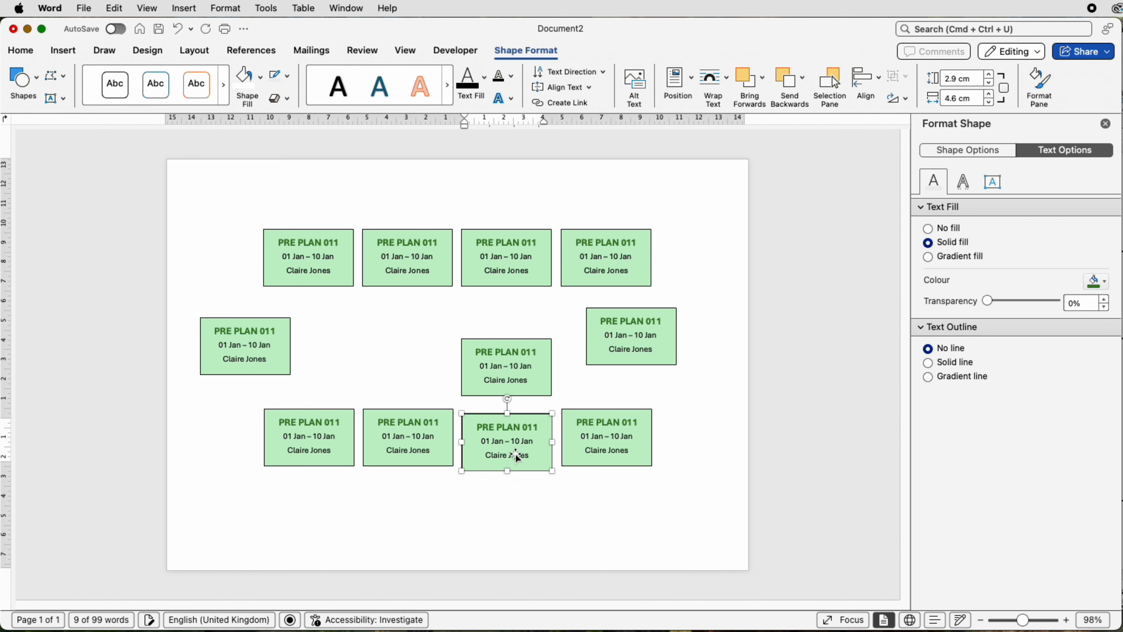
{"action": "key", "text": "Down"}
{"action": "key", "text": "Down"}
{"action": "key", "text": "Down"}
{"action": "key", "text": "Down"}
{"action": "key", "text": "Down"}
{"action": "key", "text": "Down"}
{"action": "key", "text": "Down"}
{"action": "key", "text": "Down"}
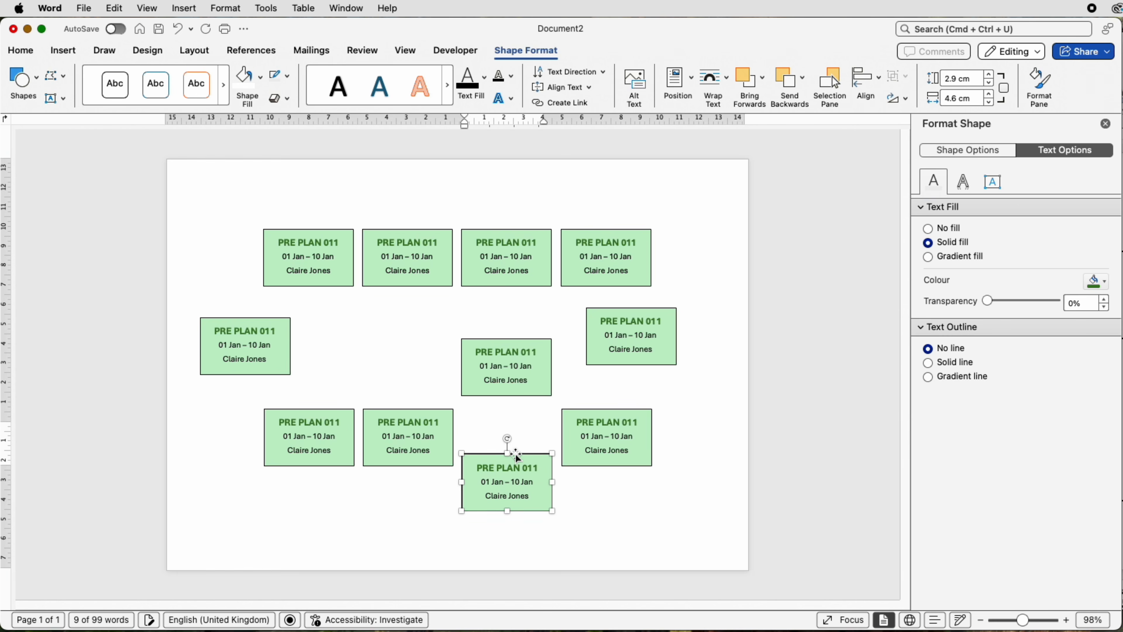
Step: Nudge the lowest box further down until it sits just clear below the lower row
{"action": "key", "text": "Down"}
{"action": "key", "text": "Down"}
{"action": "key", "text": "Down"}
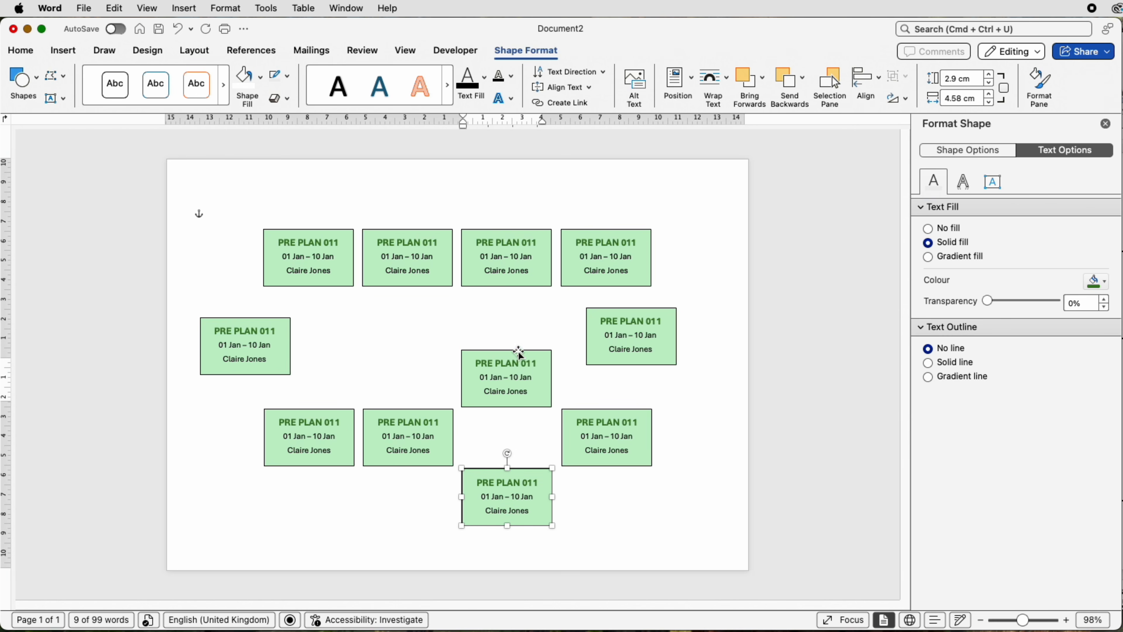
Step: Align the upper and lower branch boxes to each other's horizontal centre and nudge the pair slightly right
{"action": "left_click", "coordinate": [515, 363], "text": "shift"}
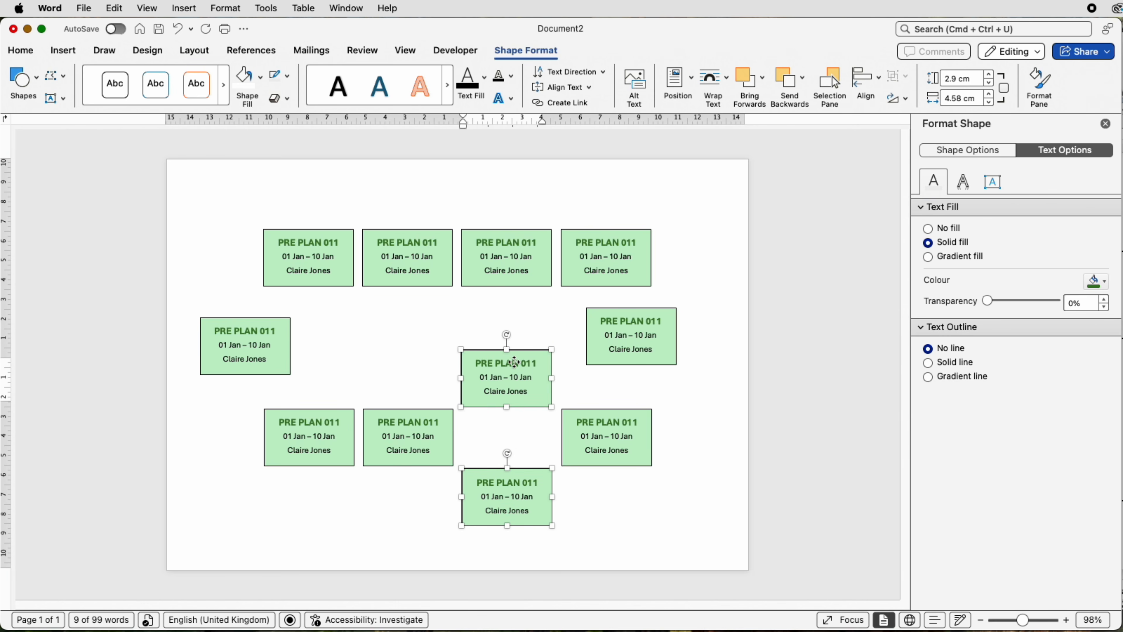
{"action": "left_click", "coordinate": [880, 82]}
{"action": "left_click", "coordinate": [879, 133]}
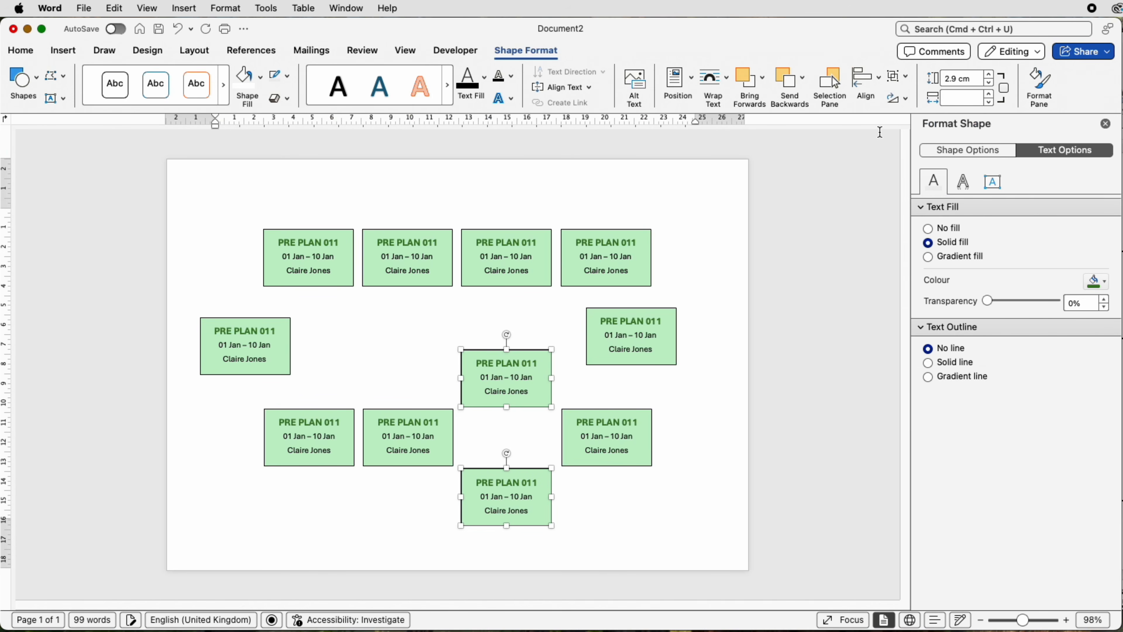
{"action": "key", "text": "Right"}
{"action": "left_click", "coordinate": [633, 504]}
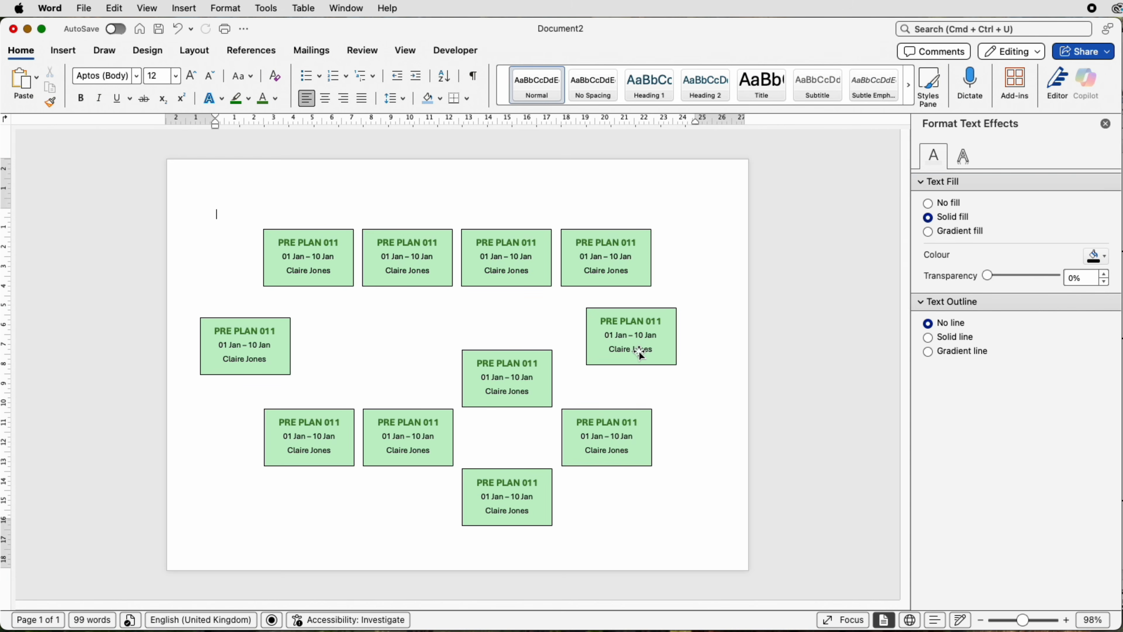
Step: Align the two outer boxes vertically to their middle and group them
{"action": "left_click", "coordinate": [638, 352]}
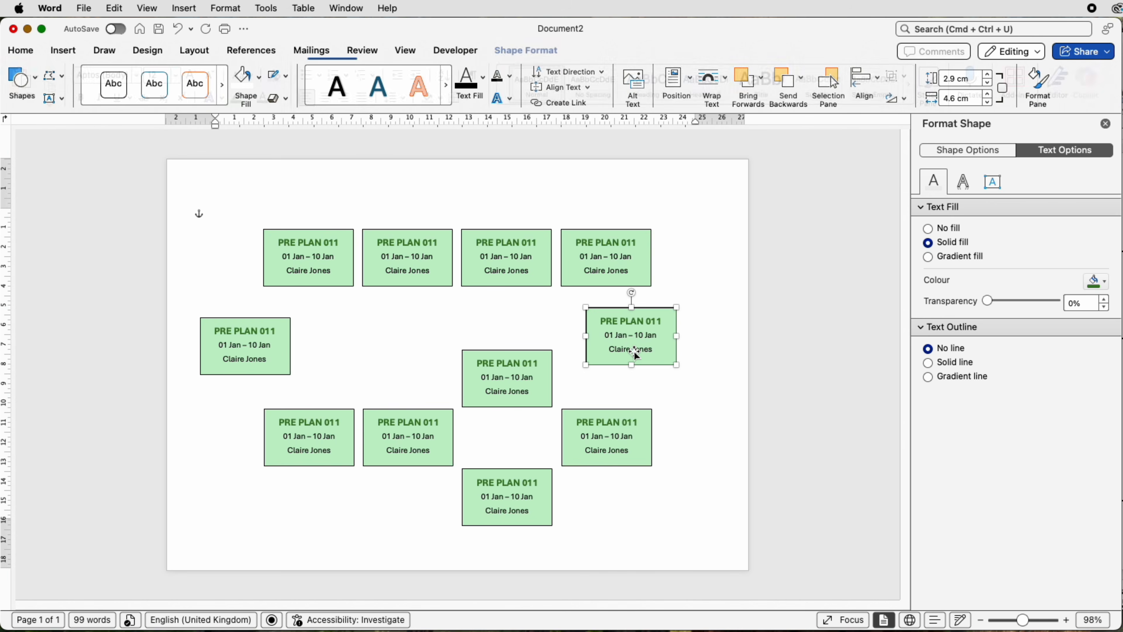
{"action": "left_click", "coordinate": [264, 352], "text": "shift"}
{"action": "left_click", "coordinate": [877, 80]}
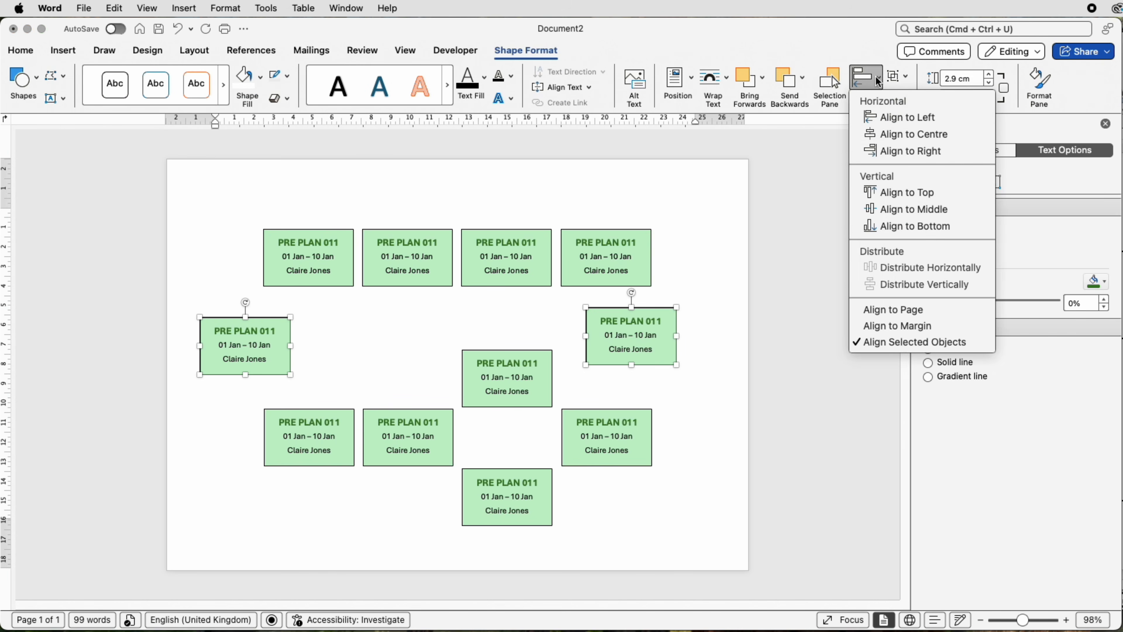
{"action": "left_click", "coordinate": [884, 210]}
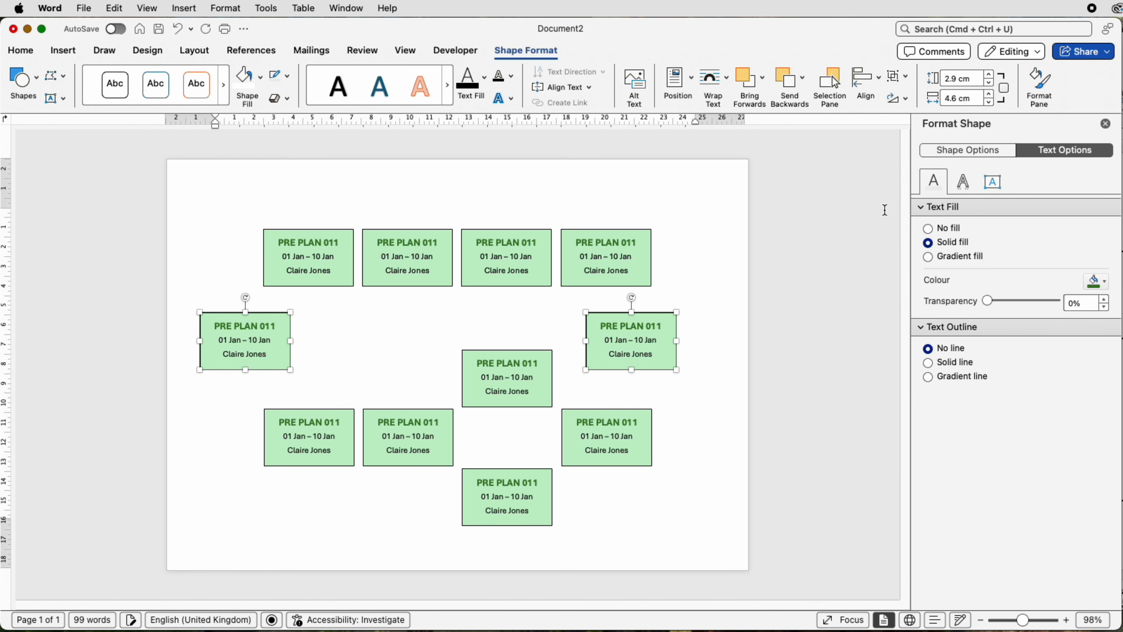
{"action": "left_click", "coordinate": [902, 76]}
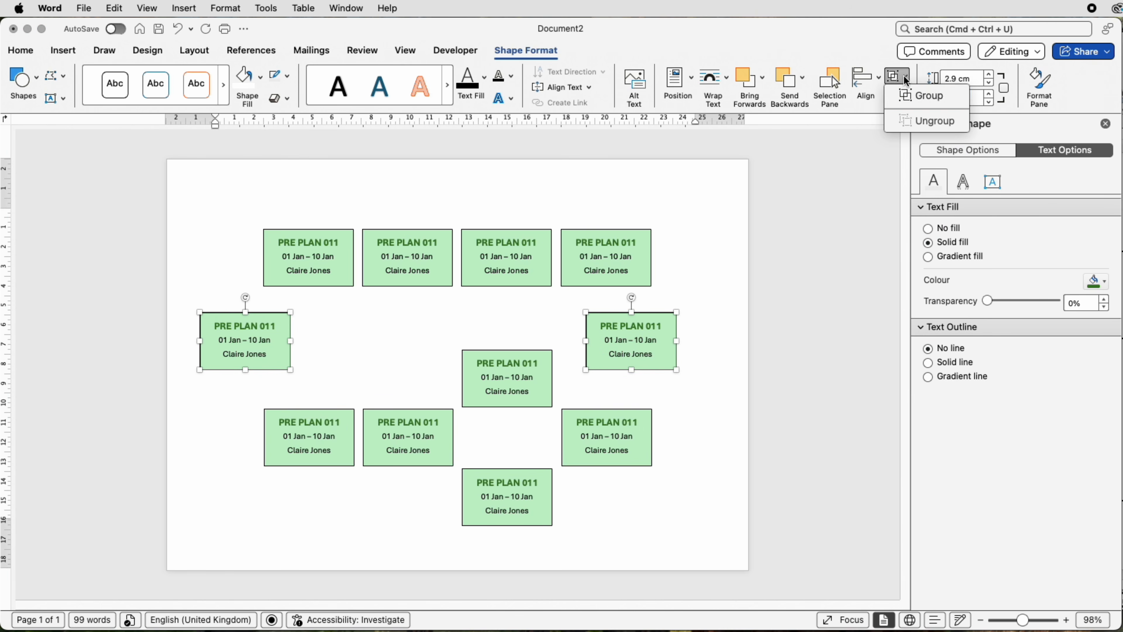
{"action": "left_click", "coordinate": [912, 95]}
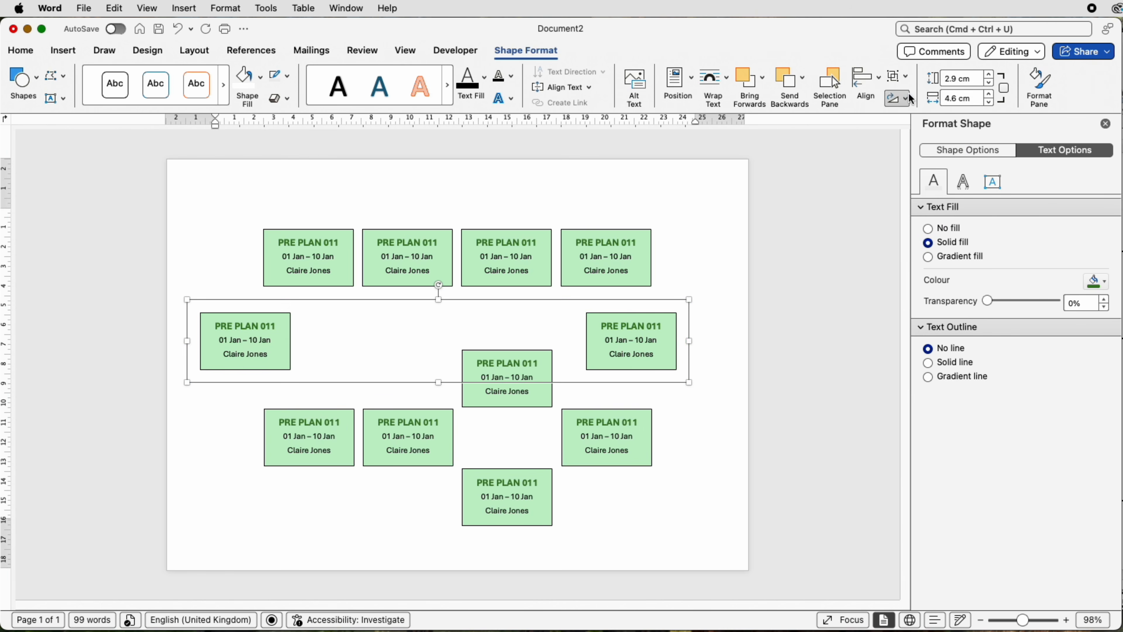
Step: Centre the grouped outer boxes horizontally between the margins and nudge the group slightly down
{"action": "left_click", "coordinate": [877, 77]}
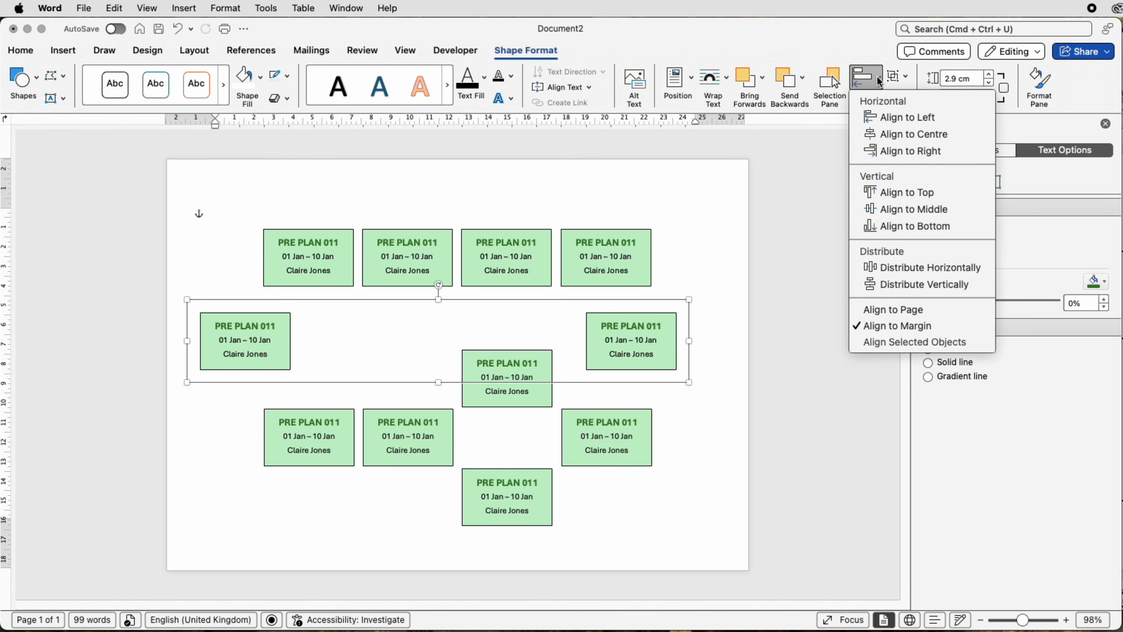
{"action": "left_click", "coordinate": [892, 137]}
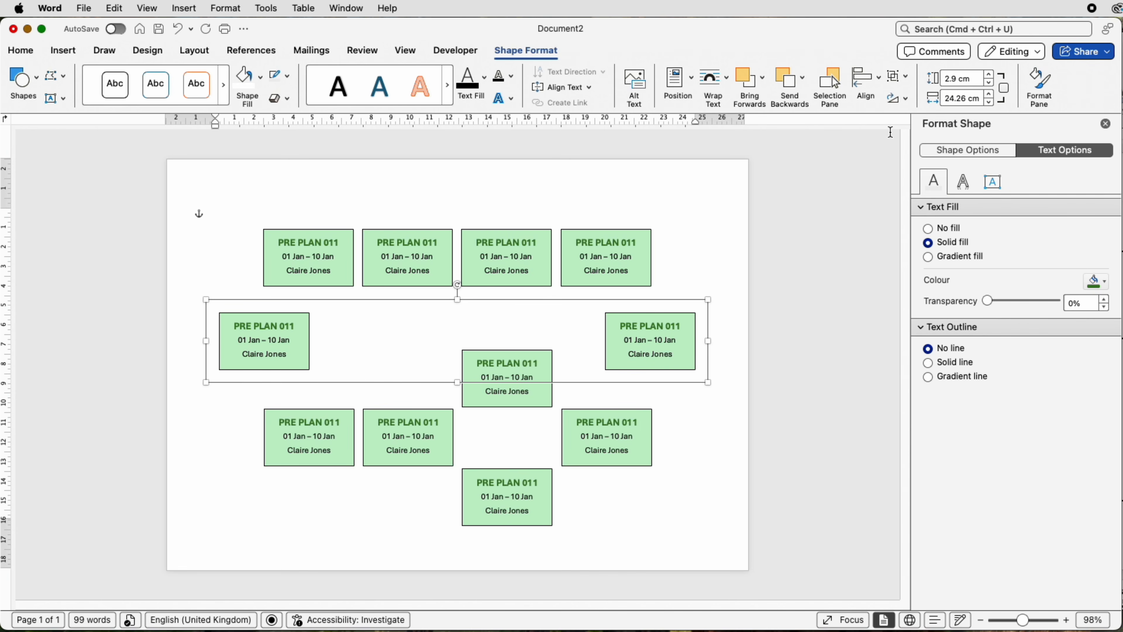
{"action": "key", "text": "Down"}
{"action": "key", "text": "Down"}
{"action": "key", "text": "Down"}
{"action": "key", "text": "Down"}
{"action": "key", "text": "Down"}
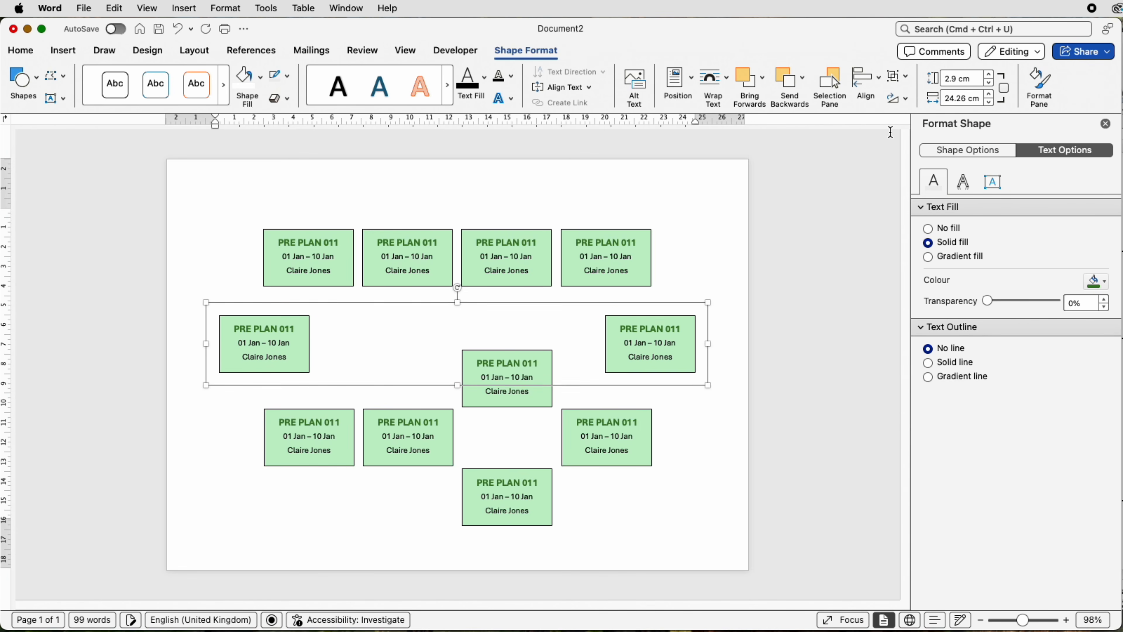
{"action": "key", "text": "Down"}
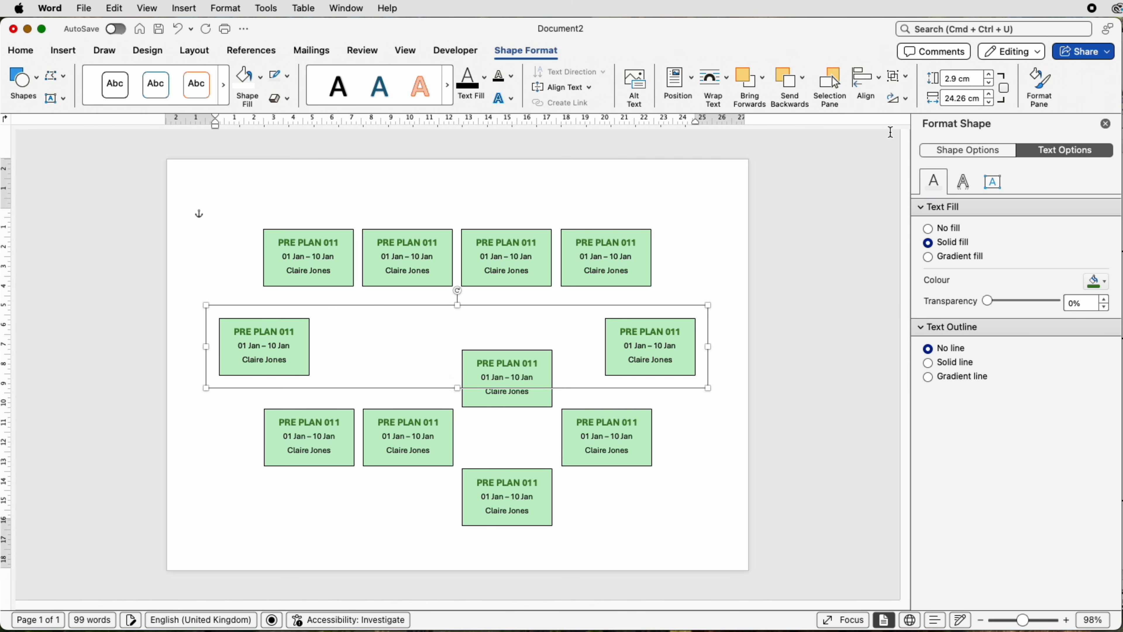
{"action": "left_click", "coordinate": [615, 258]}
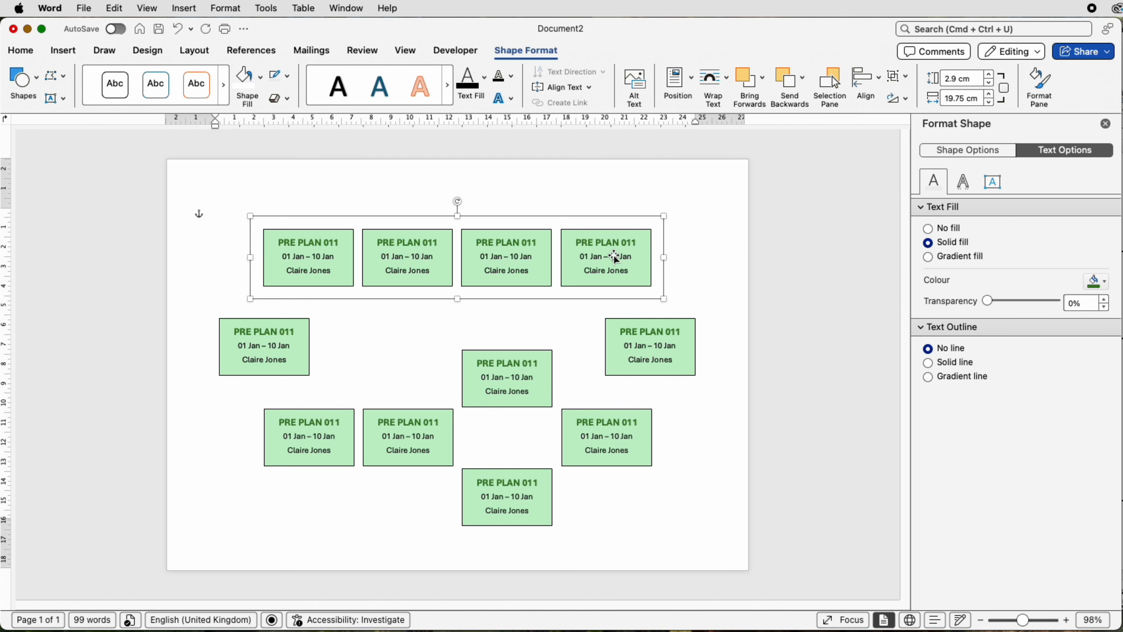
{"action": "left_click", "coordinate": [619, 446]}
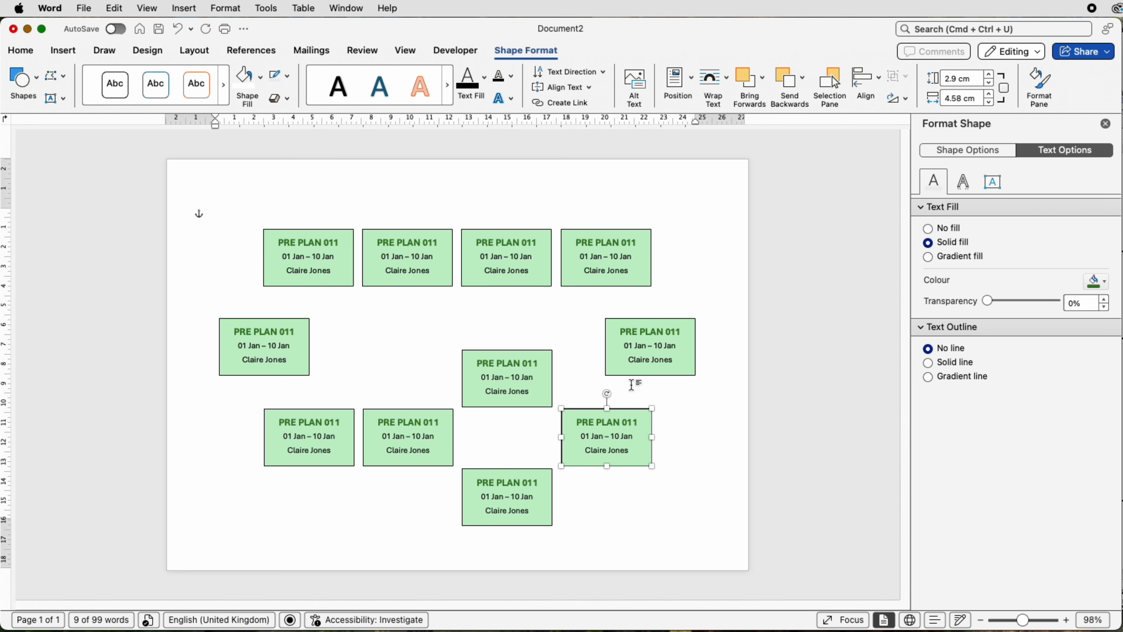
{"action": "left_click", "coordinate": [687, 413]}
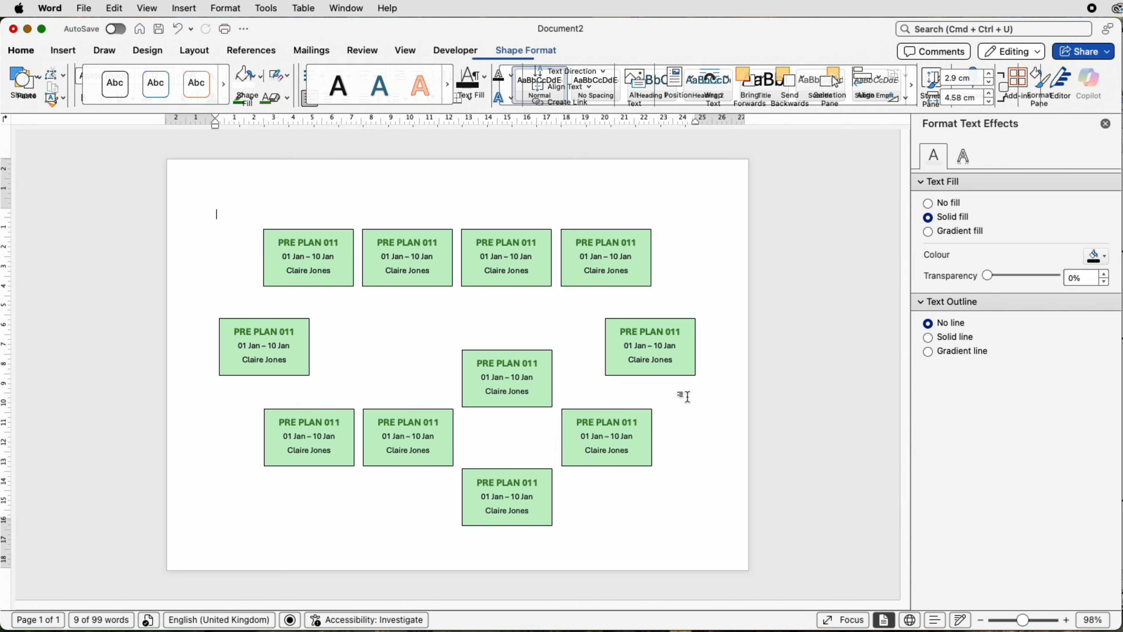
Step: Give the grouped top row of four boxes a solid fill in the lightest blue theme tint
{"action": "left_click", "coordinate": [621, 260]}
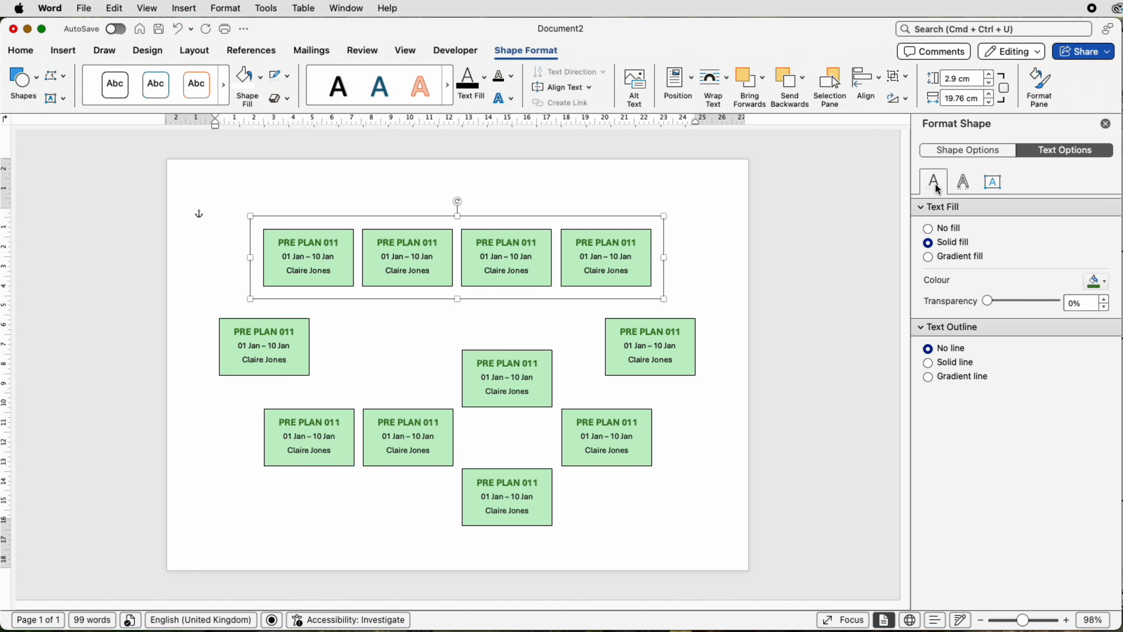
{"action": "left_click", "coordinate": [1001, 154]}
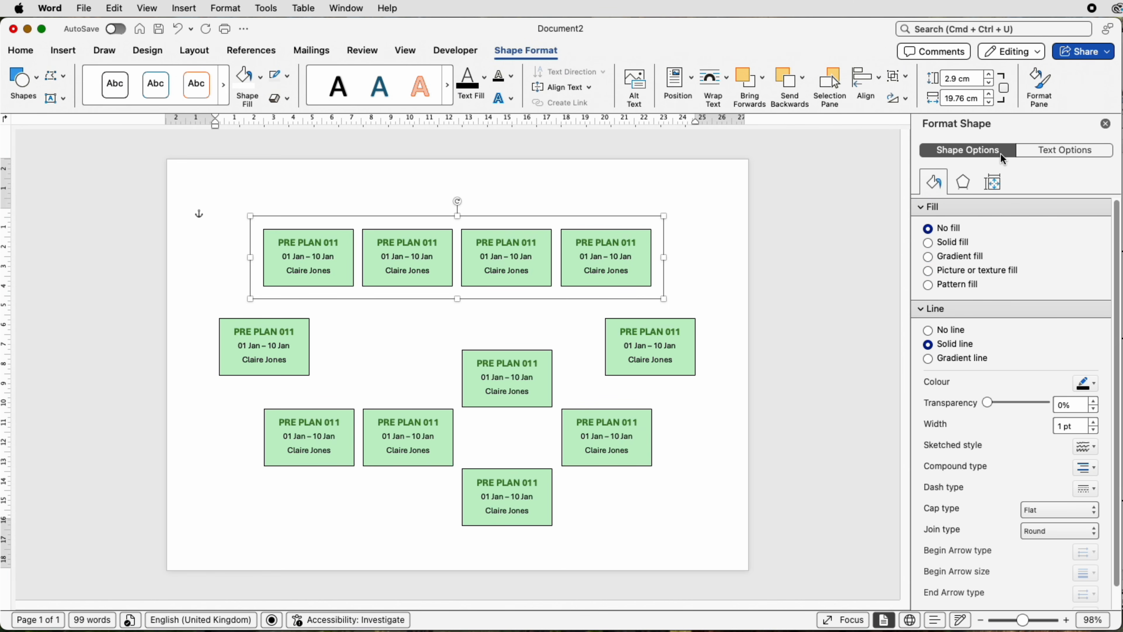
{"action": "left_click", "coordinate": [928, 243]}
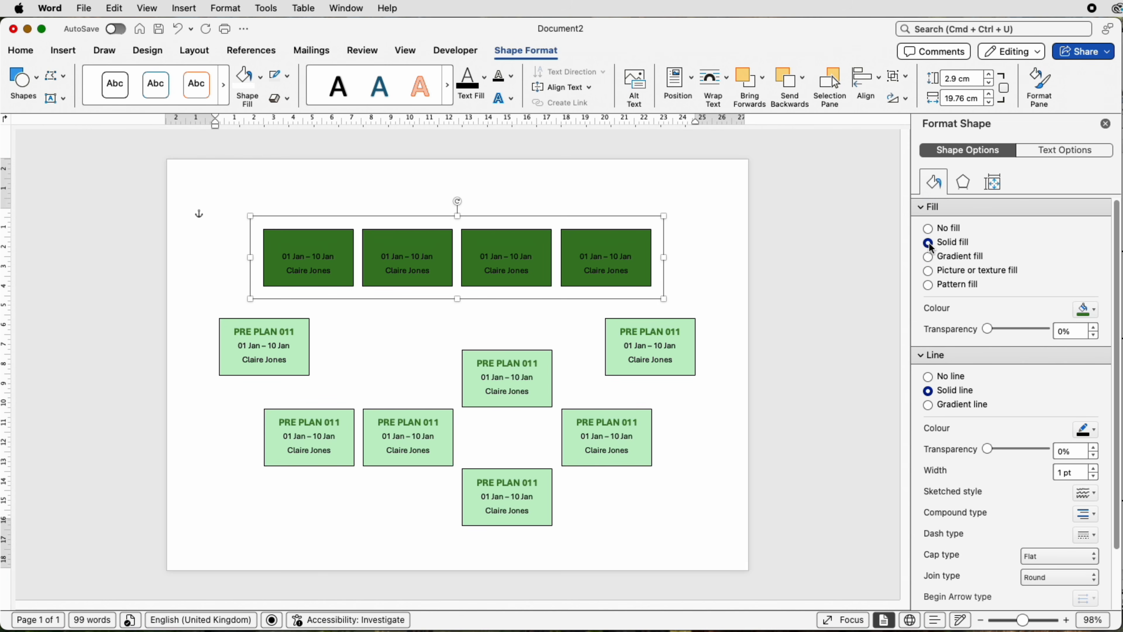
{"action": "left_click", "coordinate": [1101, 311]}
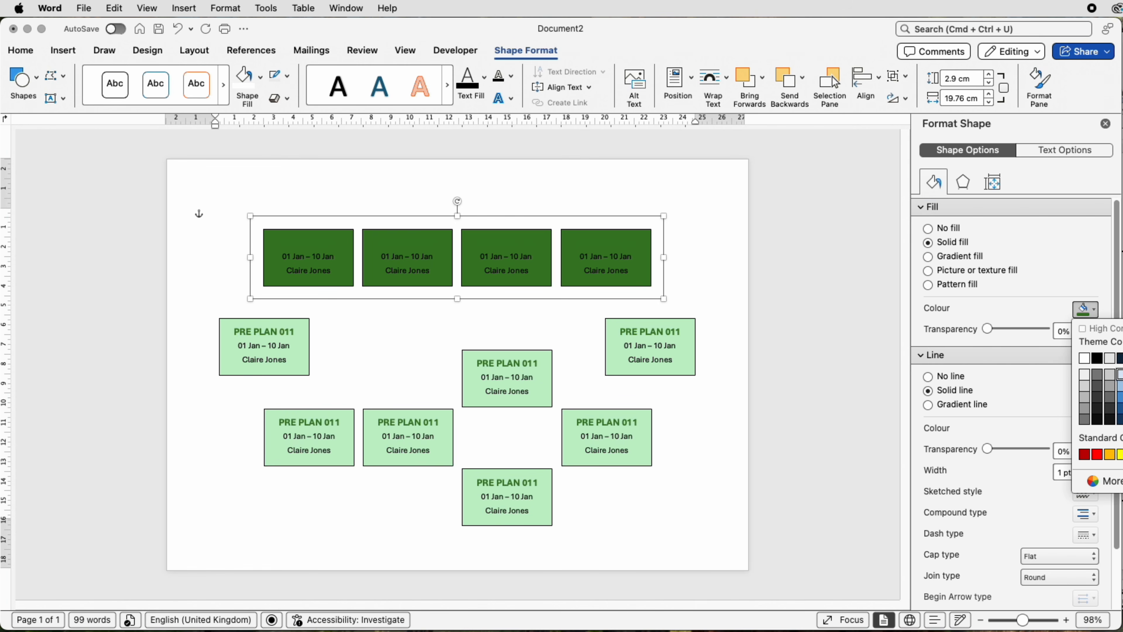
{"action": "left_click", "coordinate": [1120, 374]}
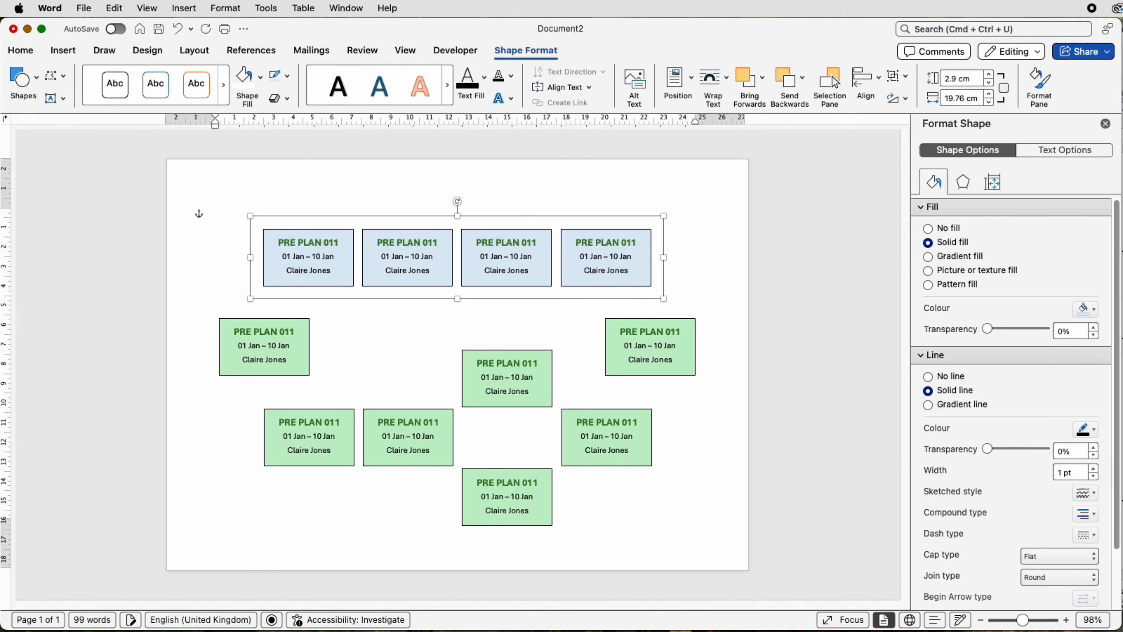
Step: Fill the three lower-row boxes and the two branch boxes with the same light blue, and clear the selection
{"action": "left_click", "coordinate": [595, 448]}
{"action": "left_click", "coordinate": [532, 400], "text": "shift"}
{"action": "left_click", "coordinate": [428, 420], "text": "shift"}
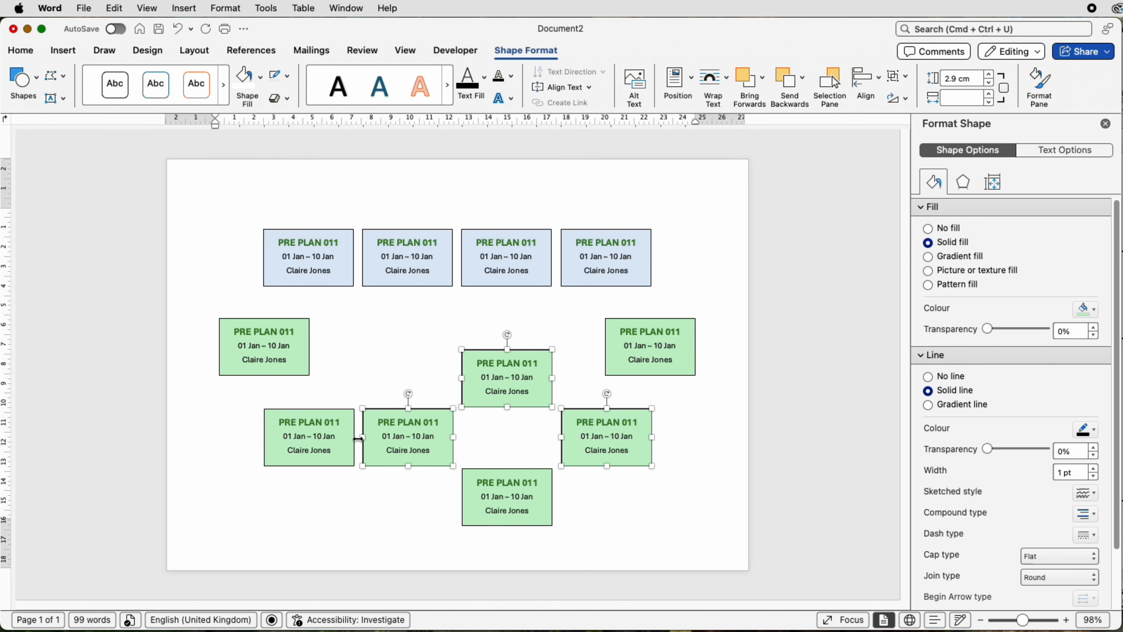
{"action": "left_click", "coordinate": [329, 454], "text": "shift"}
{"action": "left_click", "coordinate": [476, 480], "text": "shift"}
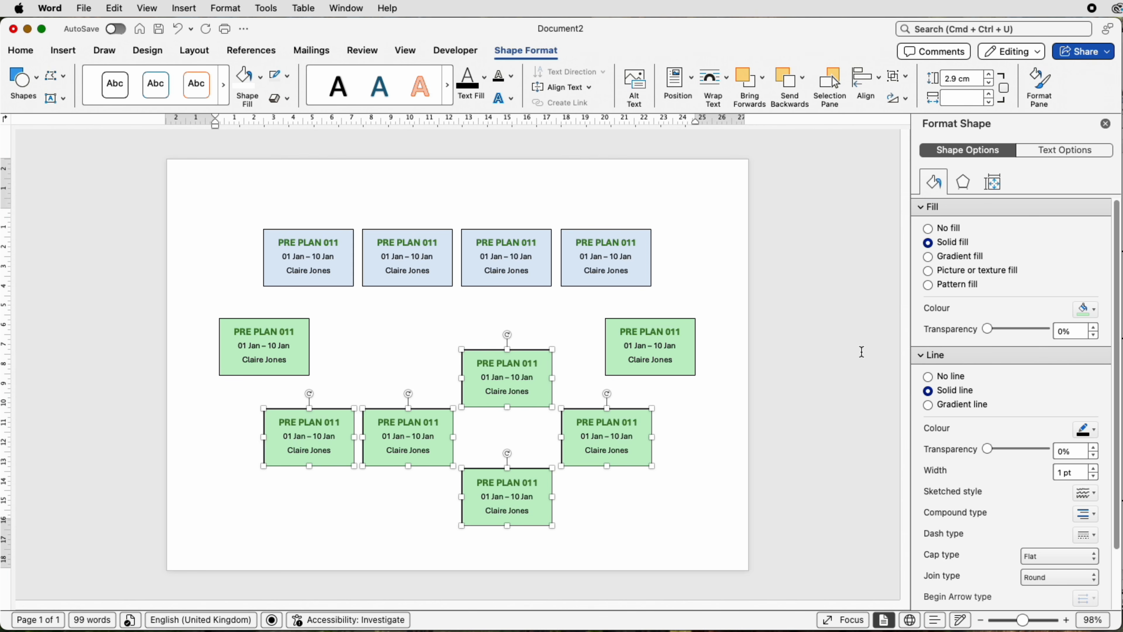
{"action": "left_click", "coordinate": [1088, 309]}
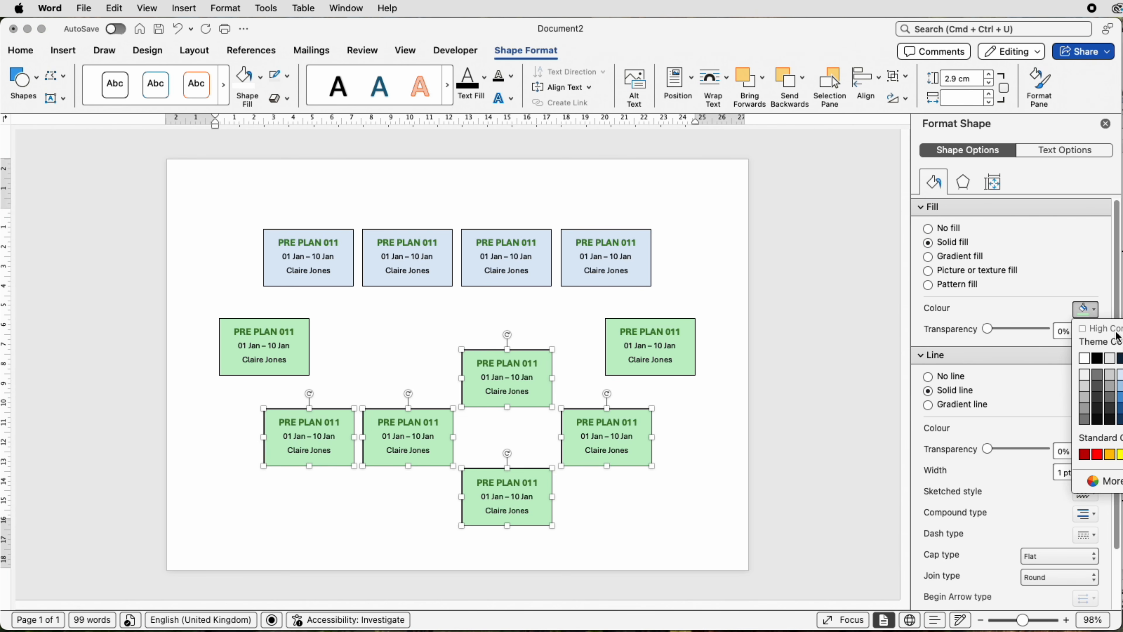
{"action": "left_click", "coordinate": [1119, 374]}
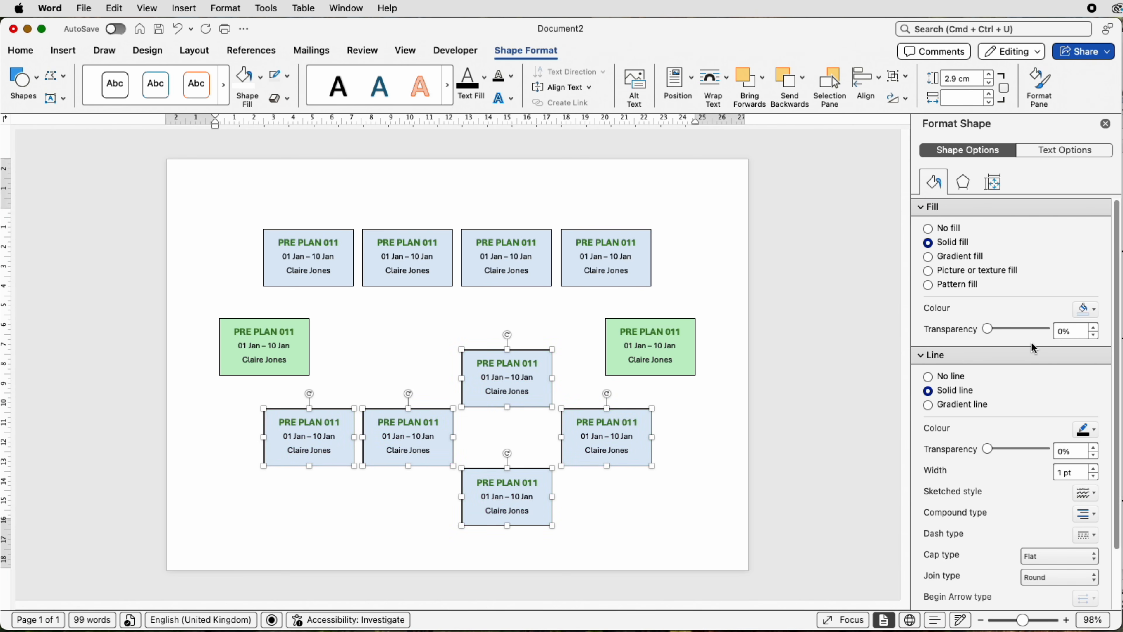
{"action": "left_click", "coordinate": [704, 224]}
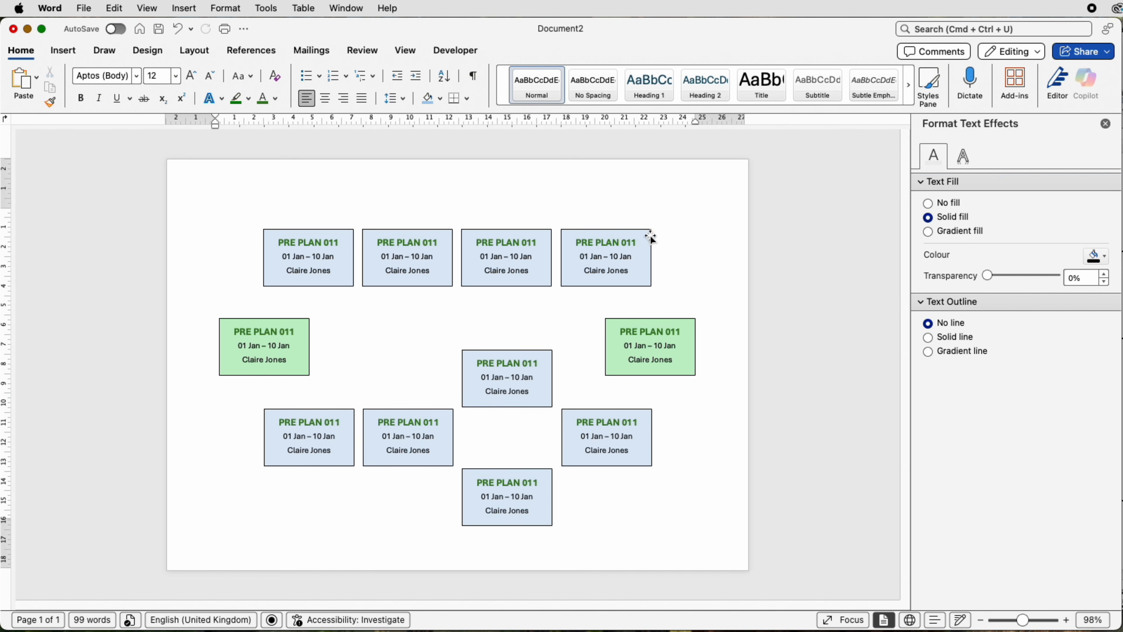
Step: Change the font colour of the PRE PLAN 011 title in the upper branch box to dark blue
{"action": "left_click", "coordinate": [624, 244]}
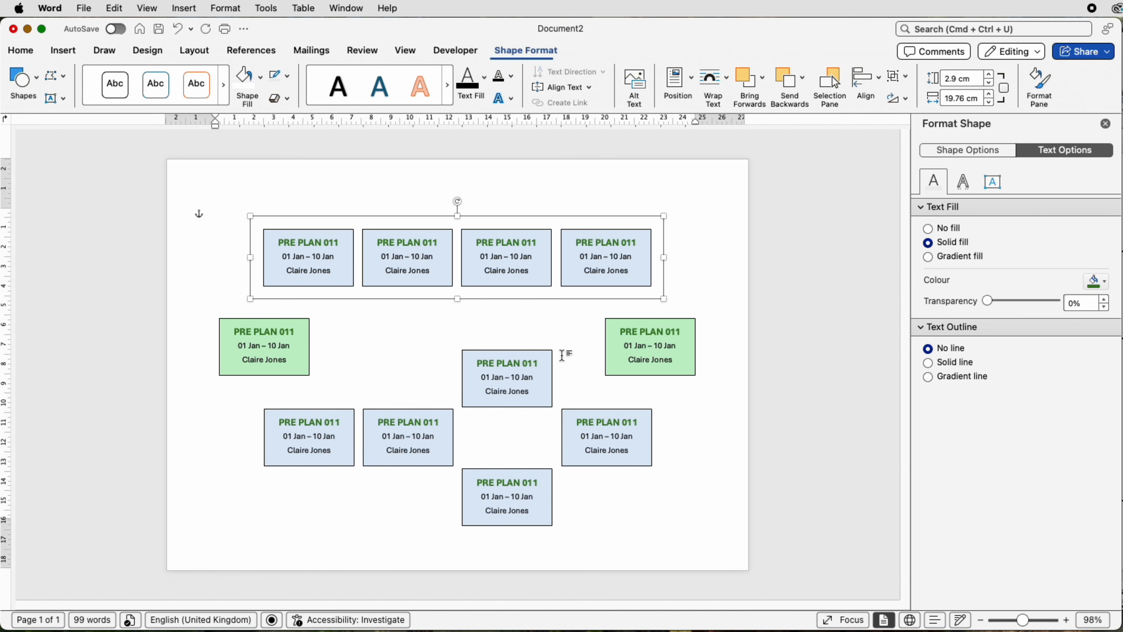
{"action": "left_click", "coordinate": [541, 368]}
{"action": "left_click", "coordinate": [540, 365]}
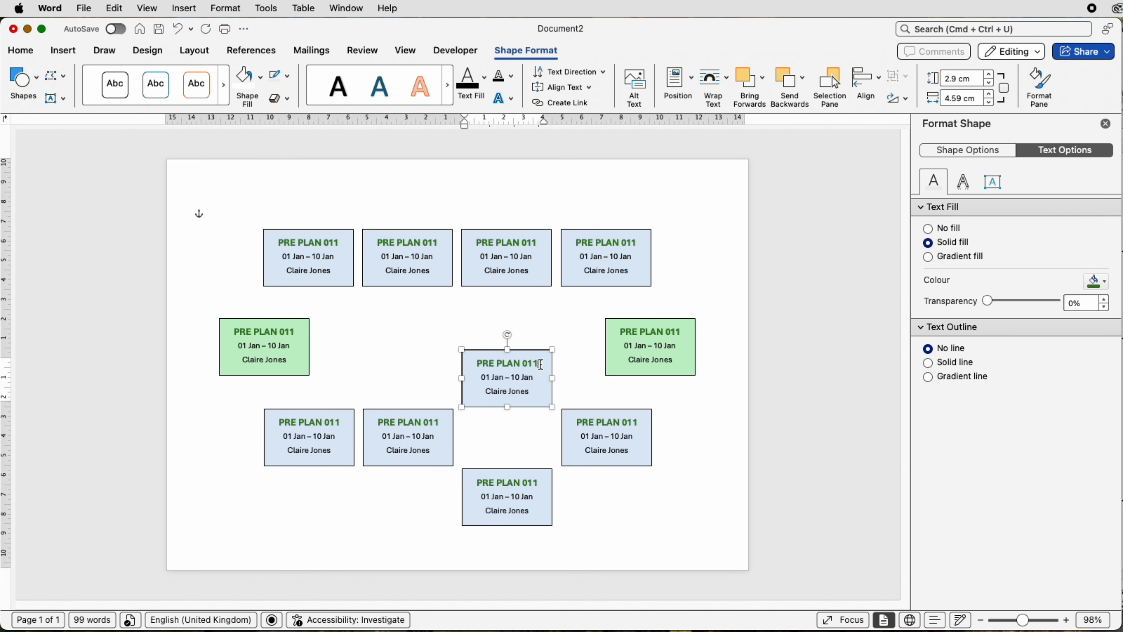
{"action": "left_click_drag", "start_coordinate": [541, 366], "coordinate": [491, 362]}
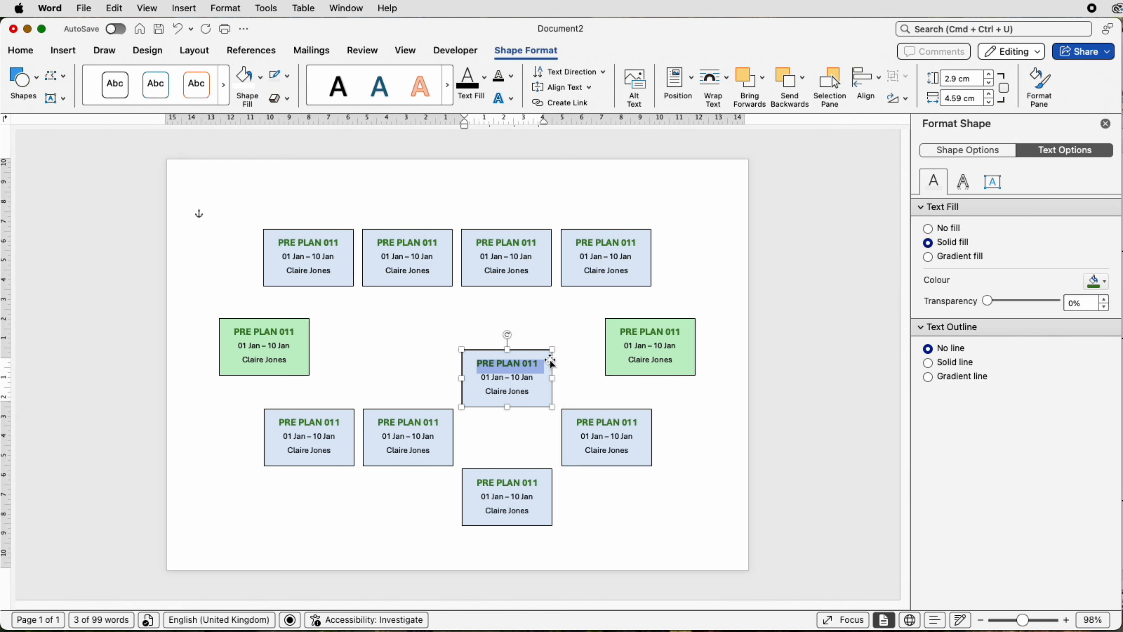
{"action": "left_click", "coordinate": [23, 53]}
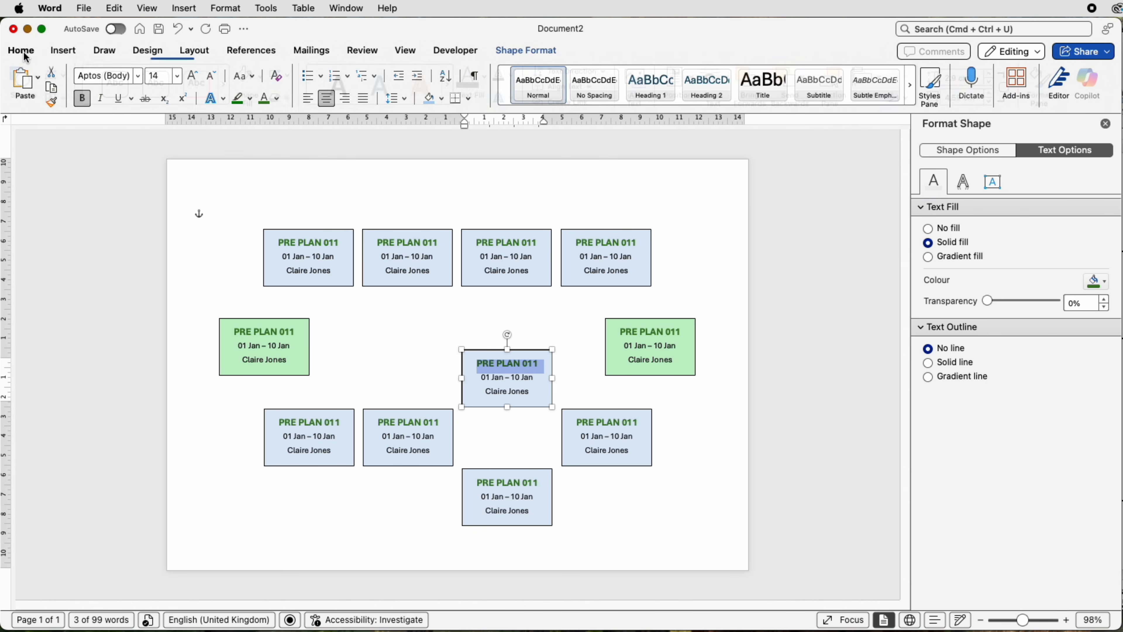
{"action": "left_click", "coordinate": [276, 103]}
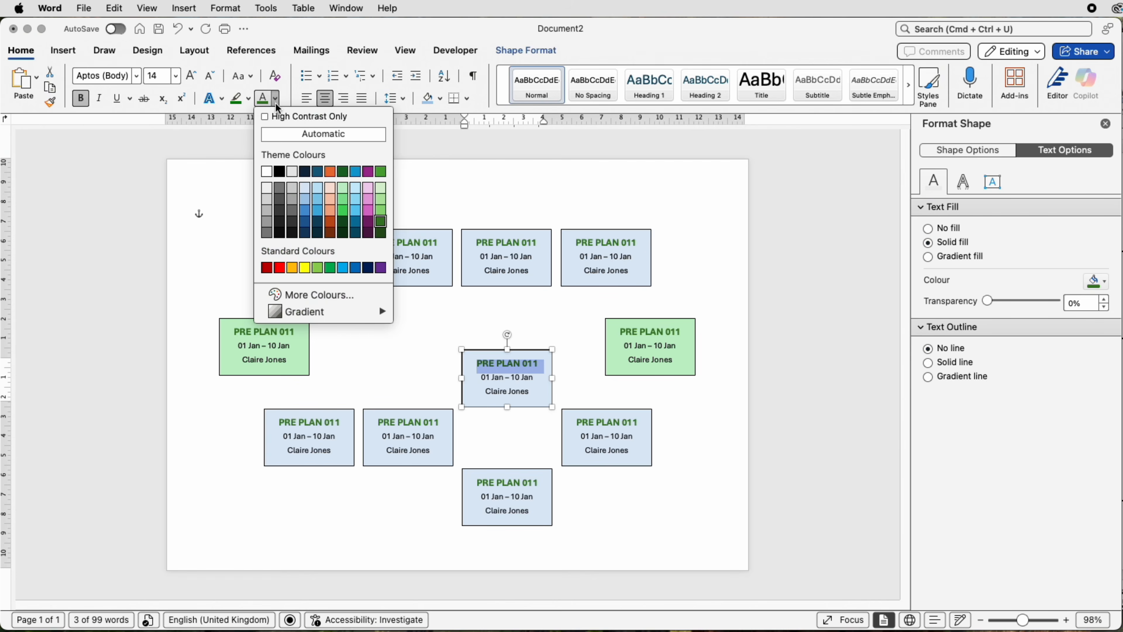
{"action": "left_click", "coordinate": [306, 220]}
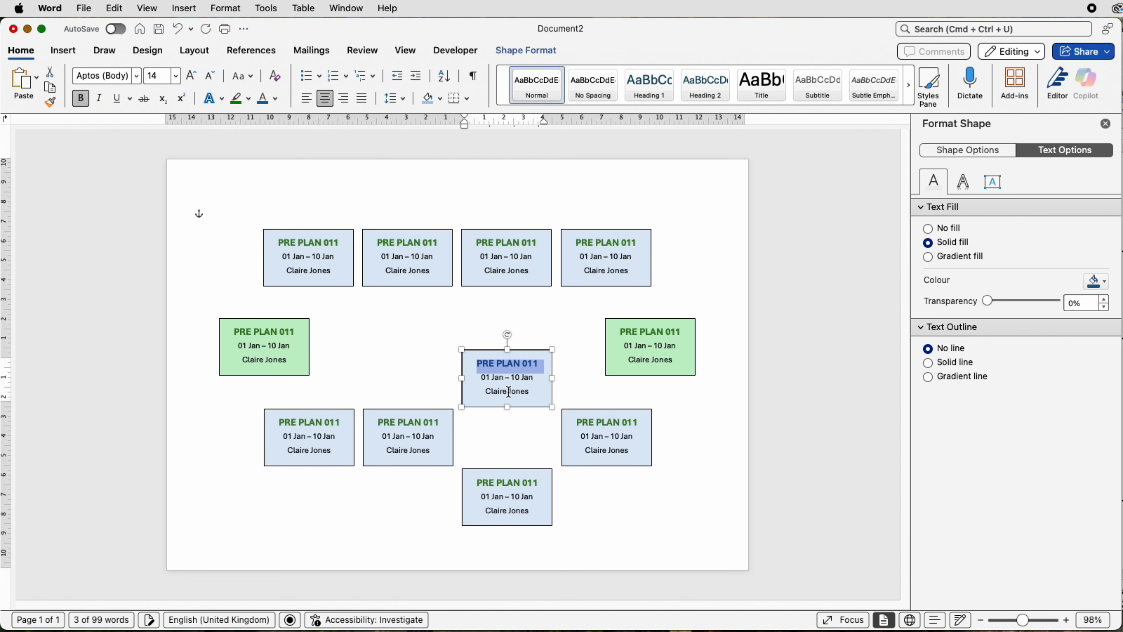
Step: Apply the same dark blue font colour to the PRE PLAN 011 title in the lower row's last box
{"action": "left_click", "coordinate": [639, 428]}
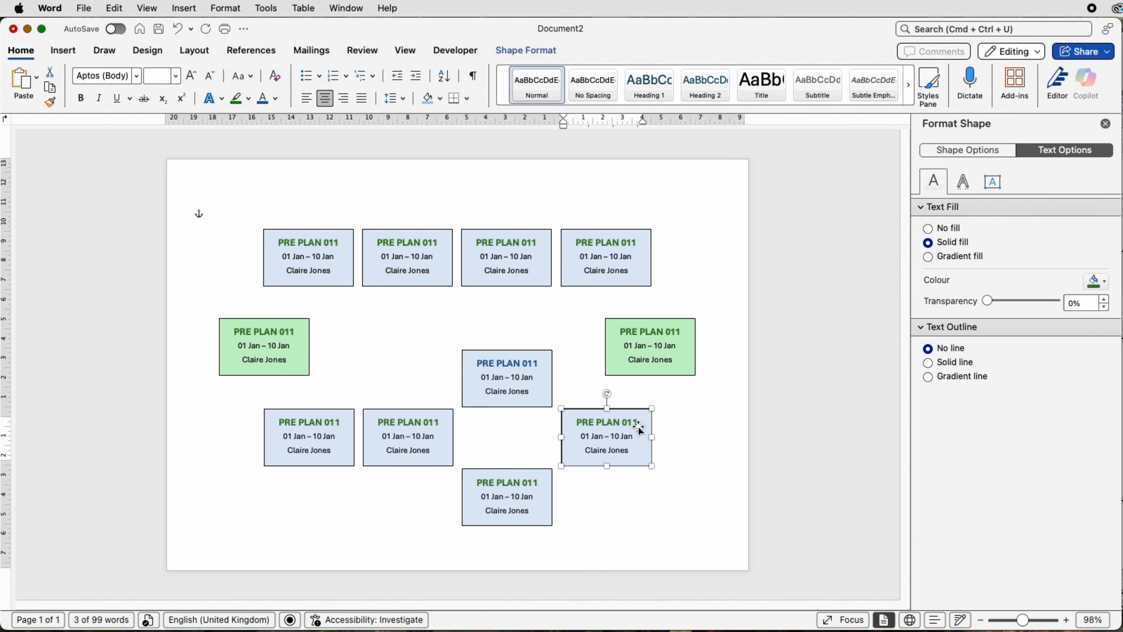
{"action": "left_click", "coordinate": [639, 424]}
{"action": "left_click_drag", "start_coordinate": [638, 423], "coordinate": [577, 424]}
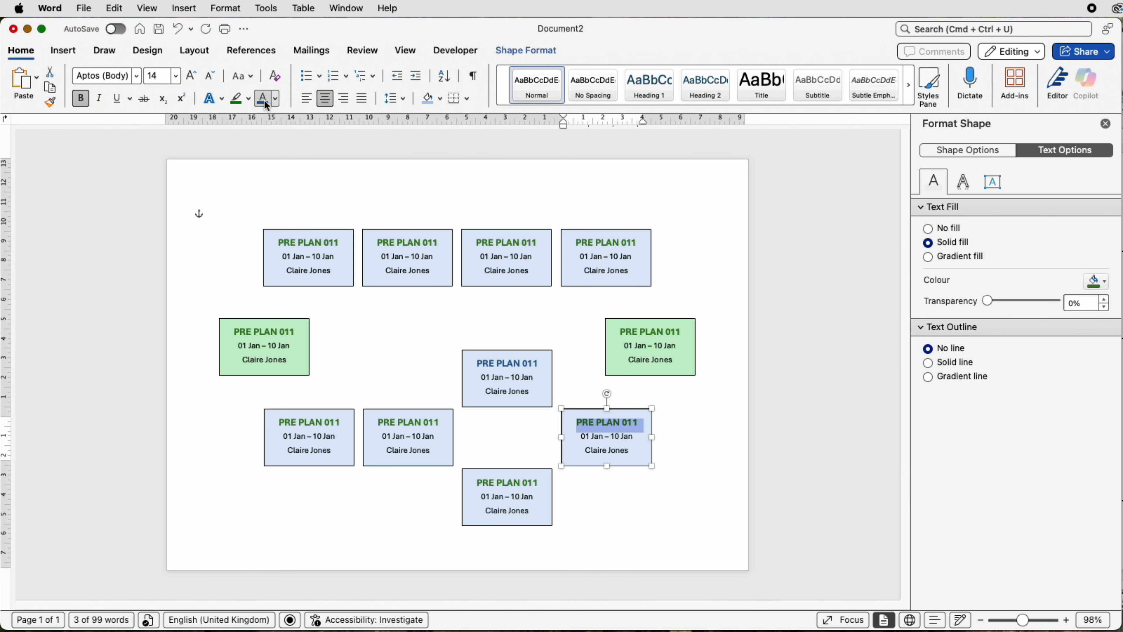
Step: Apply the dark blue font colour to the PRE PLAN 011 titles in the lower branch box and the lower row's first two boxes
{"action": "left_click", "coordinate": [537, 483]}
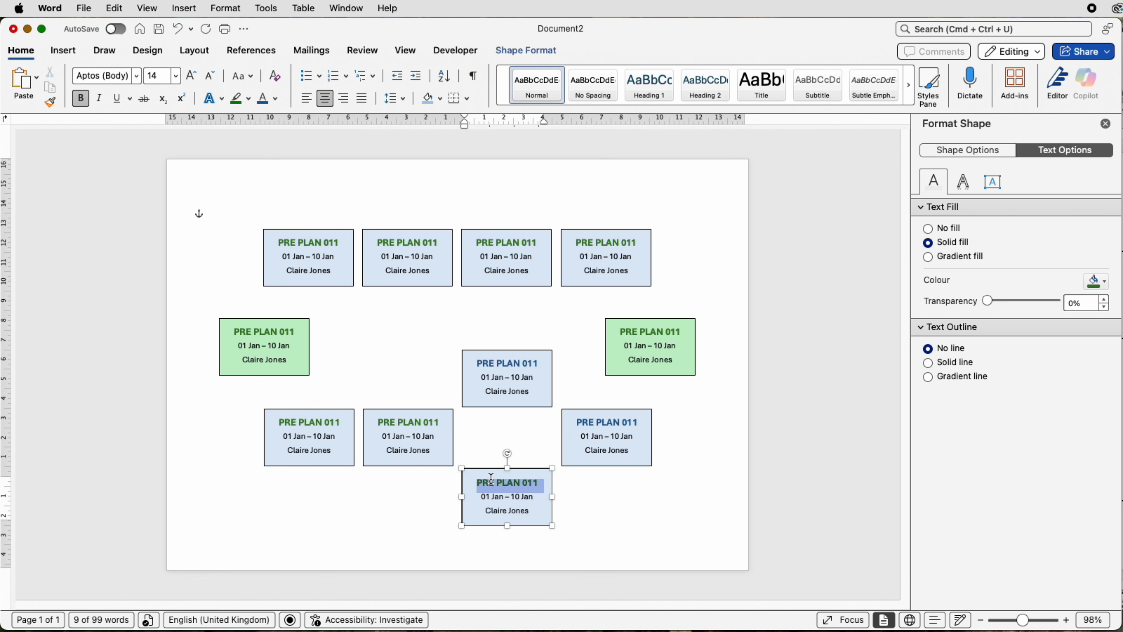
{"action": "left_click", "coordinate": [441, 422]}
Step: Change the PRE PLAN 011 titles in all four top-row boxes to the same dark blue font colour, and clear the selection
{"action": "left_click", "coordinate": [284, 243]}
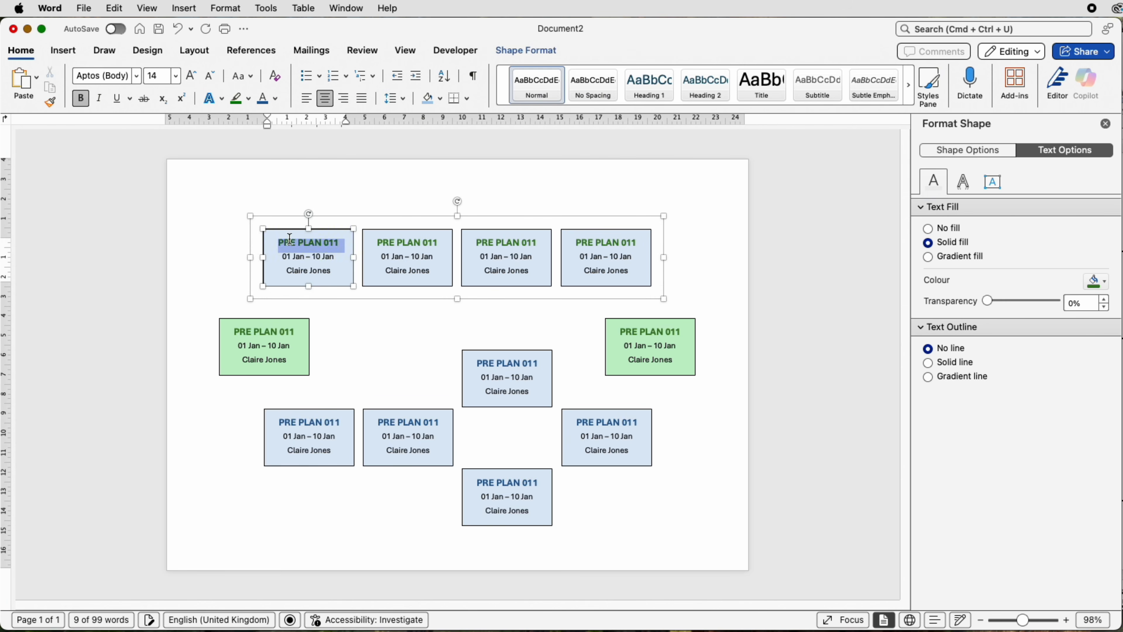
{"action": "left_click", "coordinate": [440, 244]}
{"action": "left_click", "coordinate": [529, 244]}
{"action": "left_click_drag", "start_coordinate": [440, 245], "coordinate": [377, 243]}
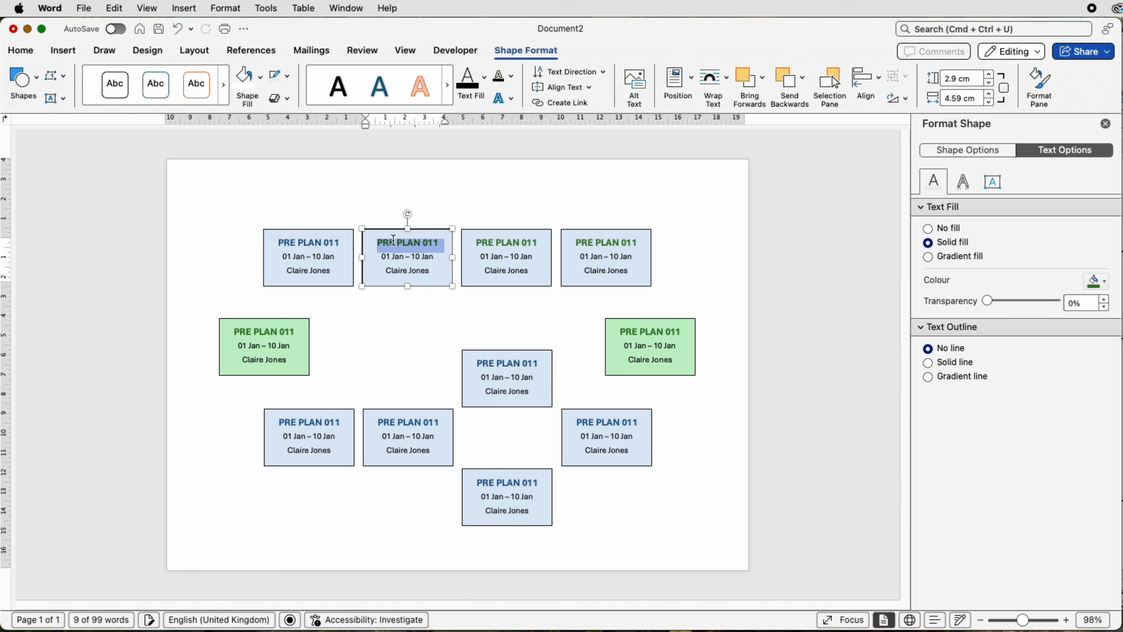
{"action": "left_click", "coordinate": [20, 50]}
{"action": "left_click", "coordinate": [262, 98]}
{"action": "left_click", "coordinate": [539, 245]}
{"action": "left_click_drag", "start_coordinate": [539, 245], "coordinate": [475, 244]}
{"action": "left_click", "coordinate": [20, 51]}
{"action": "left_click_drag", "start_coordinate": [638, 244], "coordinate": [576, 243]}
{"action": "left_click", "coordinate": [262, 100]}
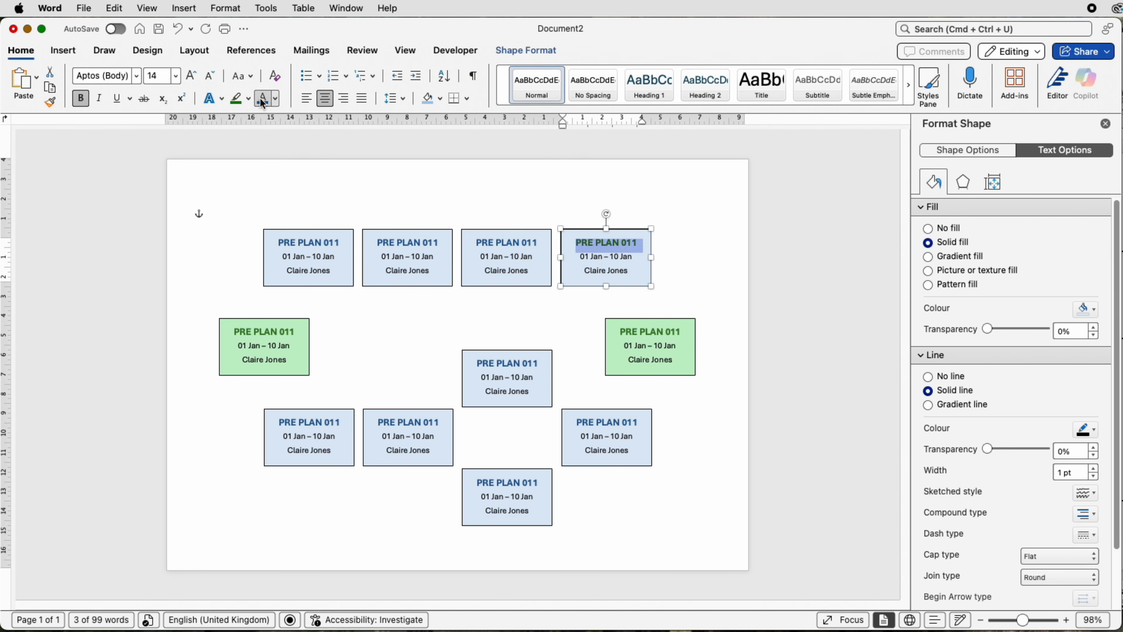
{"action": "left_click", "coordinate": [848, 287]}
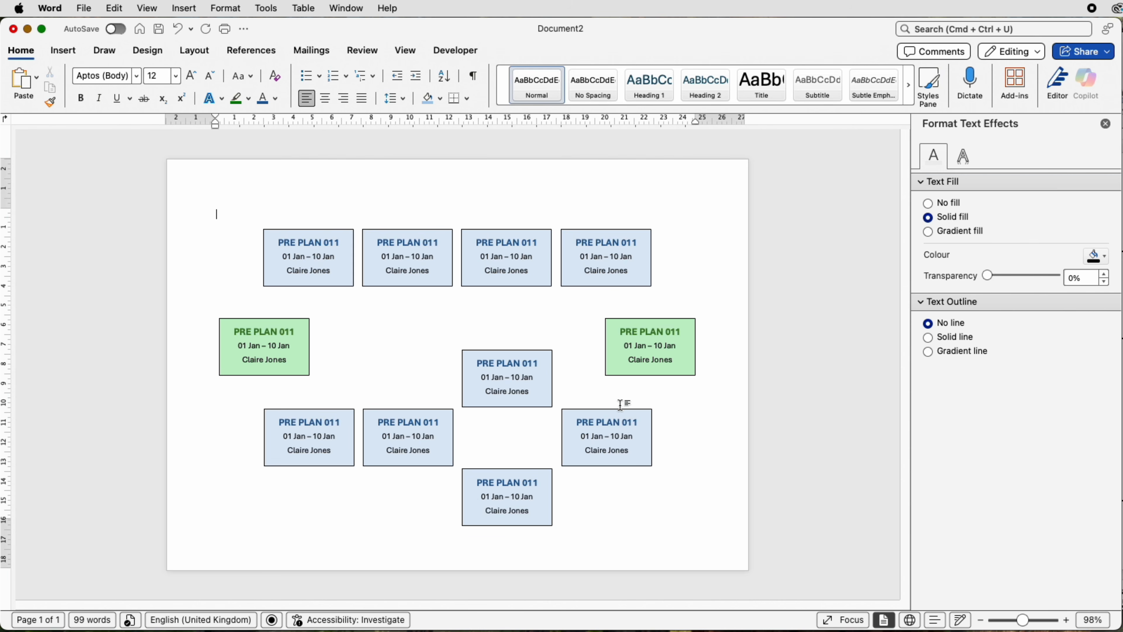
Step: Group the green pair, the four top-row boxes, the three lower-row boxes and the two branch boxes into one object
{"action": "left_click", "coordinate": [642, 357]}
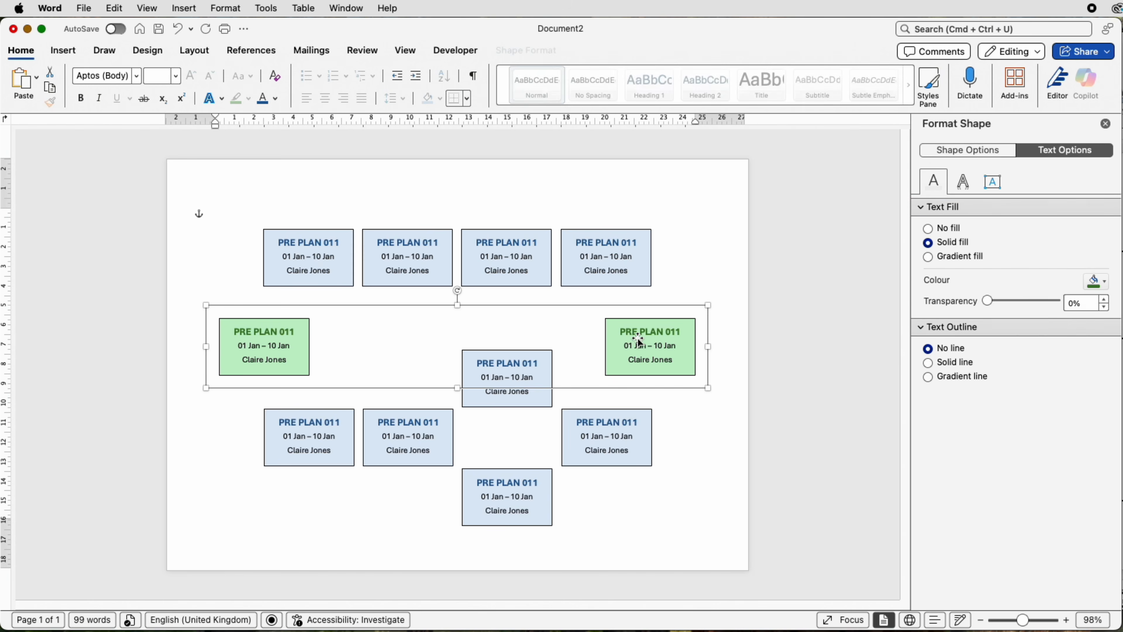
{"action": "left_click", "coordinate": [605, 269], "text": "shift"}
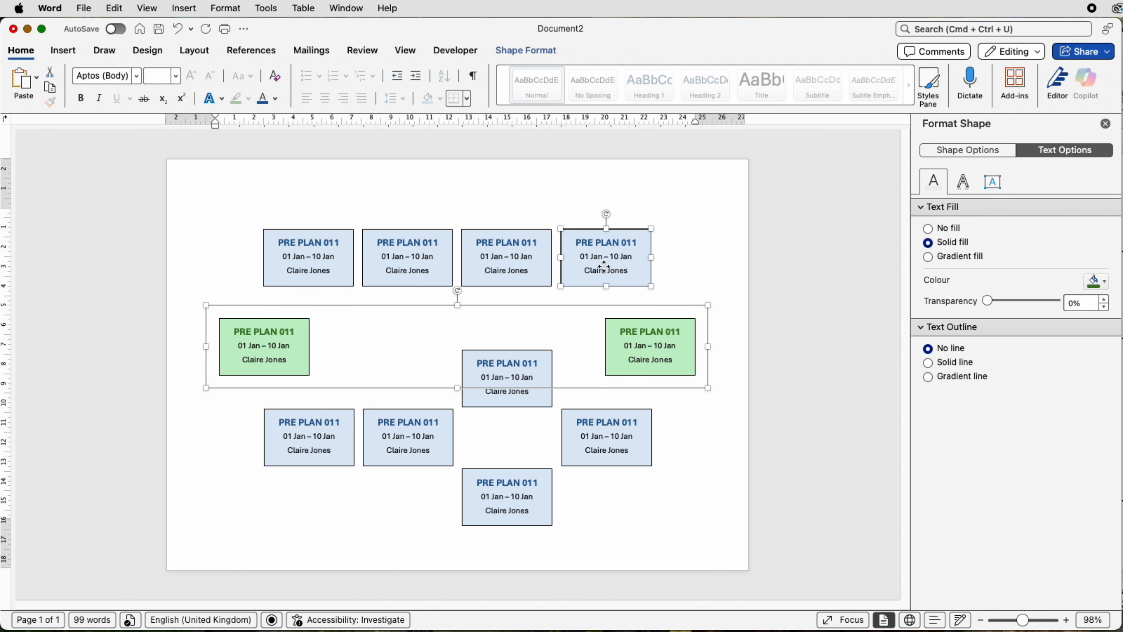
{"action": "left_click", "coordinate": [510, 268], "text": "shift"}
{"action": "left_click", "coordinate": [441, 267], "text": "shift"}
{"action": "left_click", "coordinate": [342, 265], "text": "shift"}
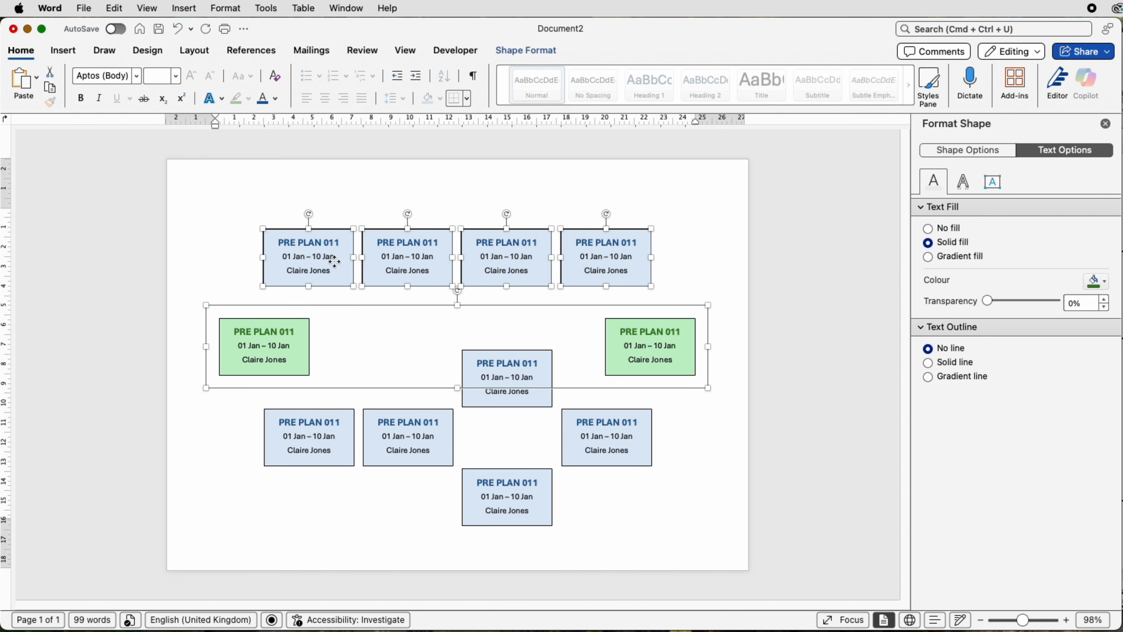
{"action": "left_click", "coordinate": [322, 437], "text": "shift"}
{"action": "left_click", "coordinate": [414, 442], "text": "shift"}
{"action": "left_click", "coordinate": [480, 403], "text": "shift"}
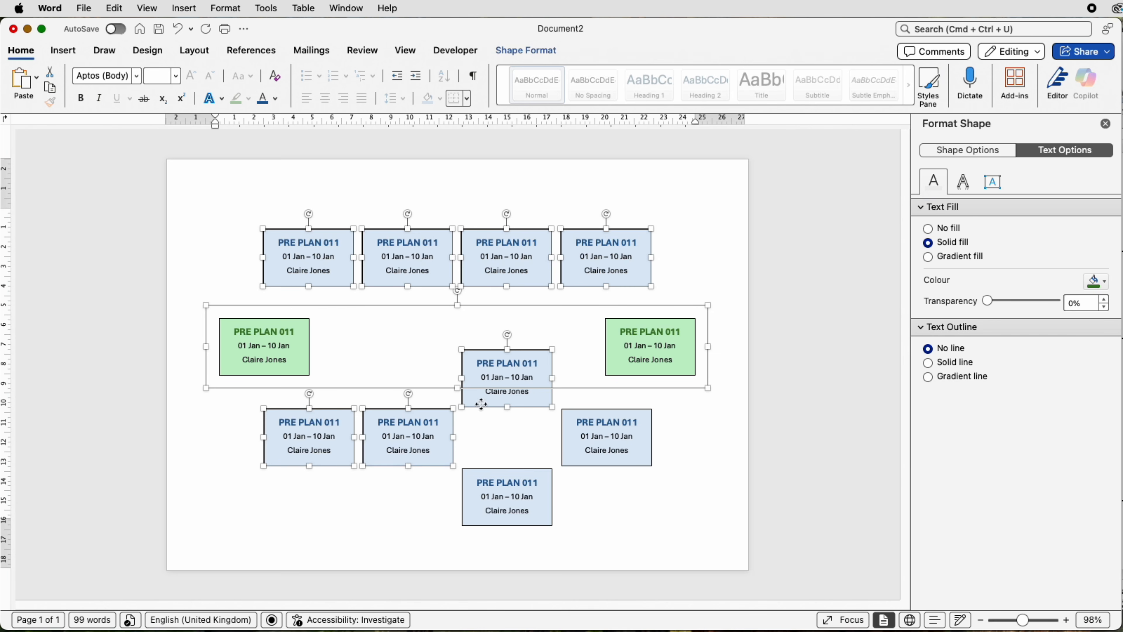
{"action": "left_click", "coordinate": [497, 491], "text": "shift"}
{"action": "left_click", "coordinate": [575, 459], "text": "shift"}
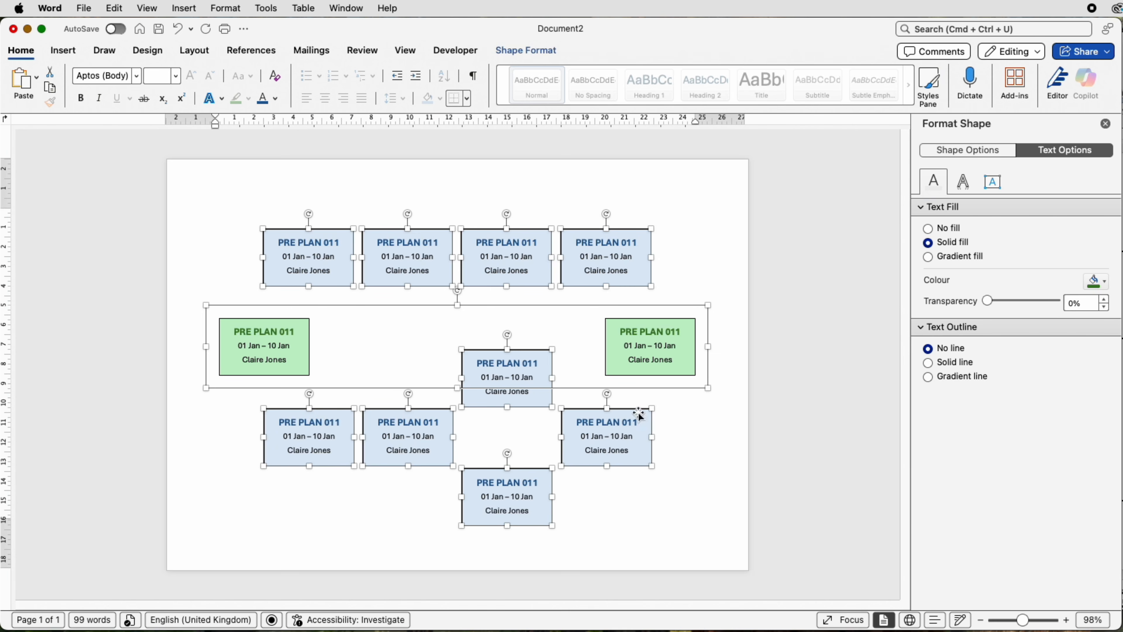
{"action": "left_click", "coordinate": [514, 54]}
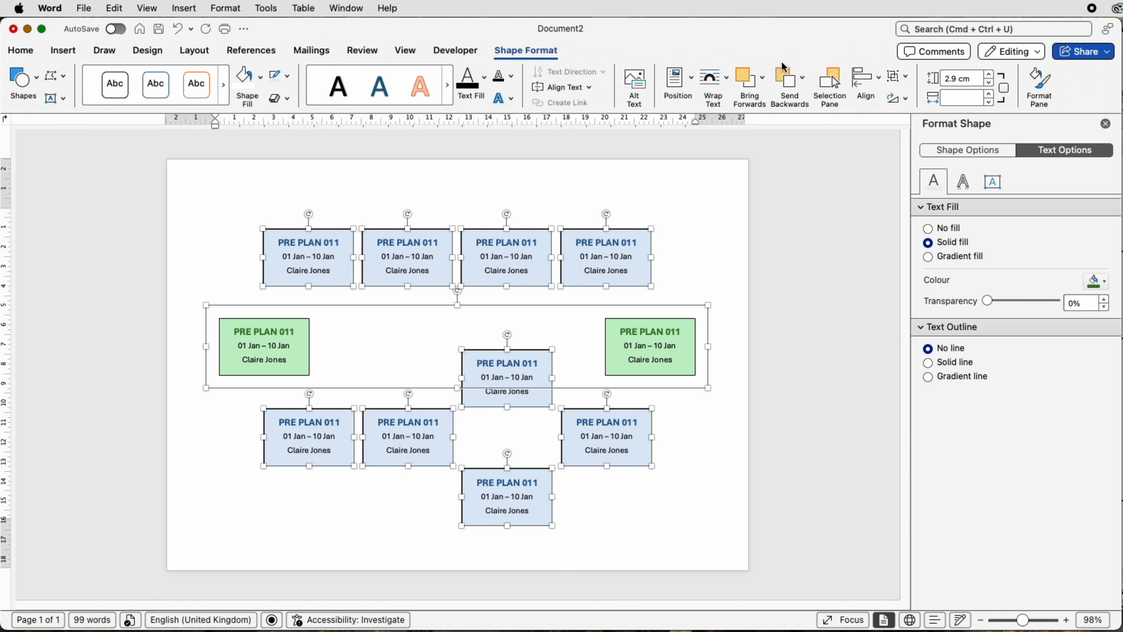
{"action": "left_click", "coordinate": [901, 77]}
{"action": "left_click", "coordinate": [917, 98]}
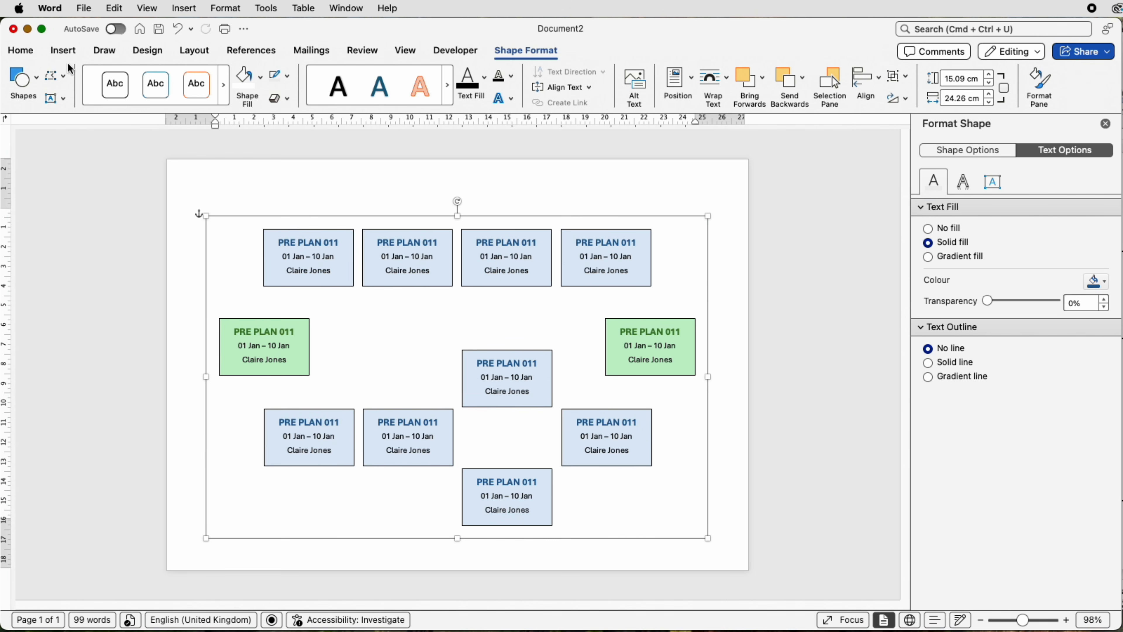
Step: Draw a rounded rectangle about 20.1 cm wide and 12.8 cm high over the middle of the grouped boxes
{"action": "left_click", "coordinate": [64, 51]}
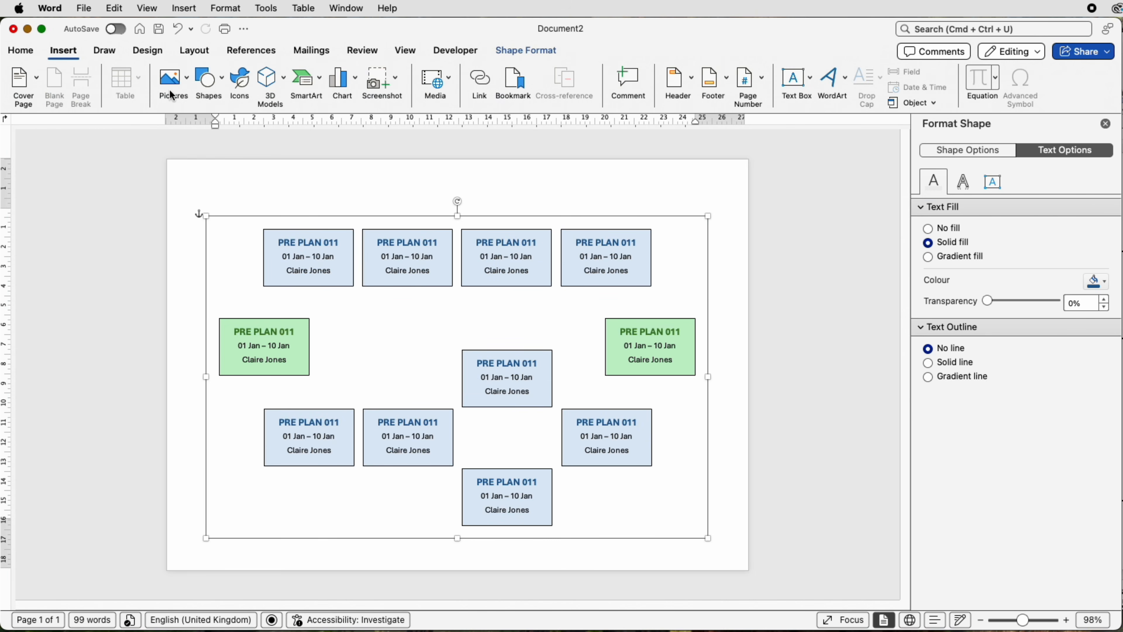
{"action": "left_click", "coordinate": [225, 87]}
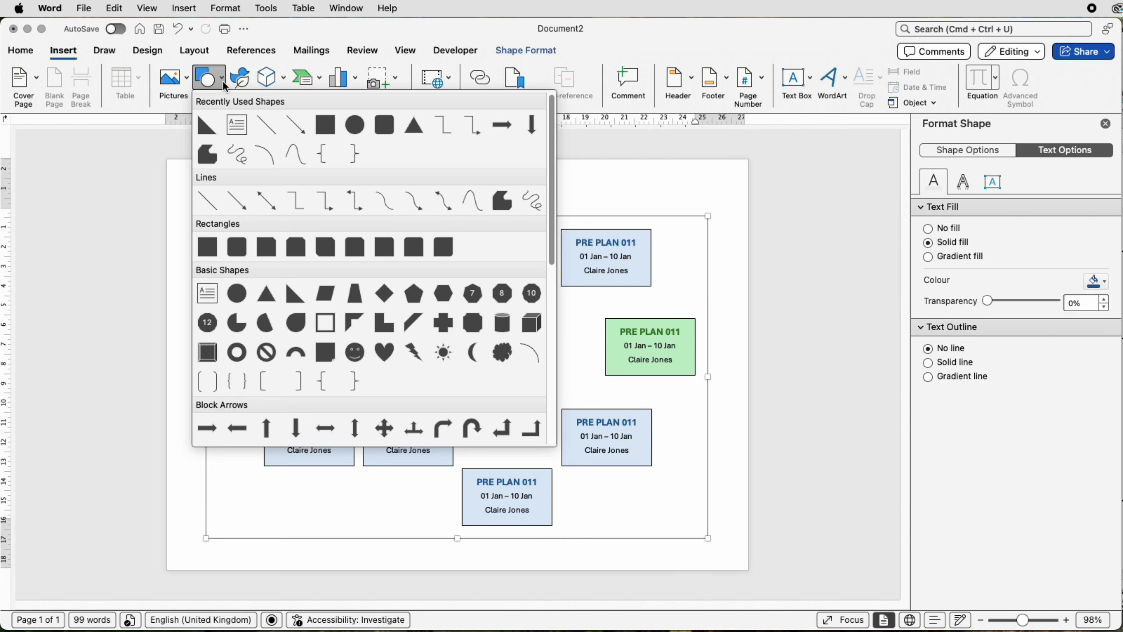
{"action": "left_click", "coordinate": [238, 250]}
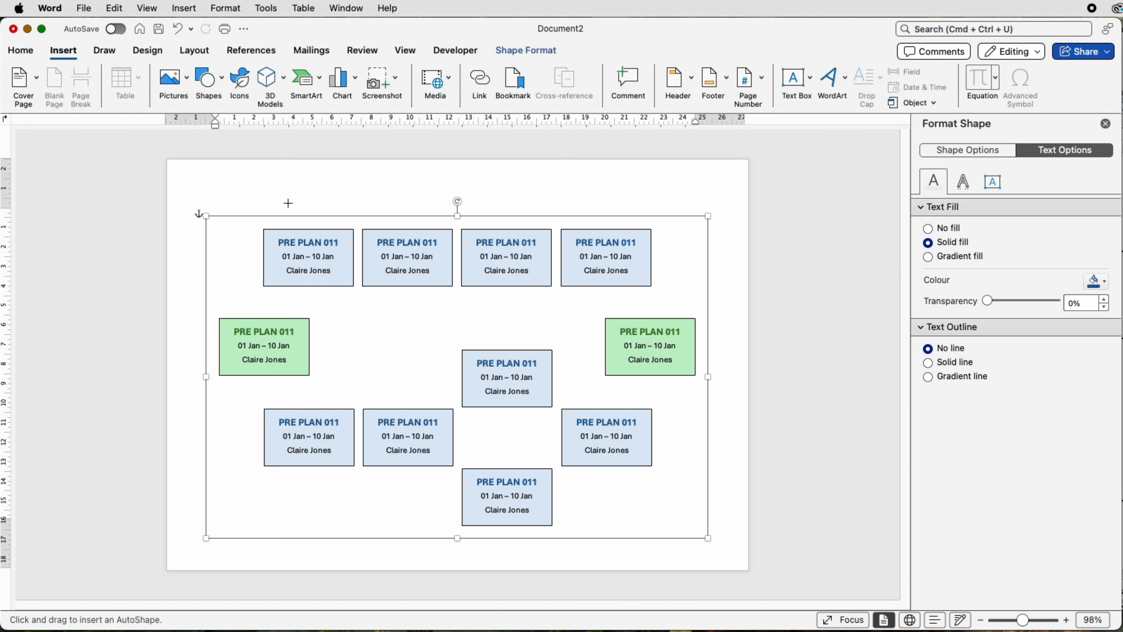
{"action": "left_click_drag", "start_coordinate": [264, 202], "coordinate": [659, 454]}
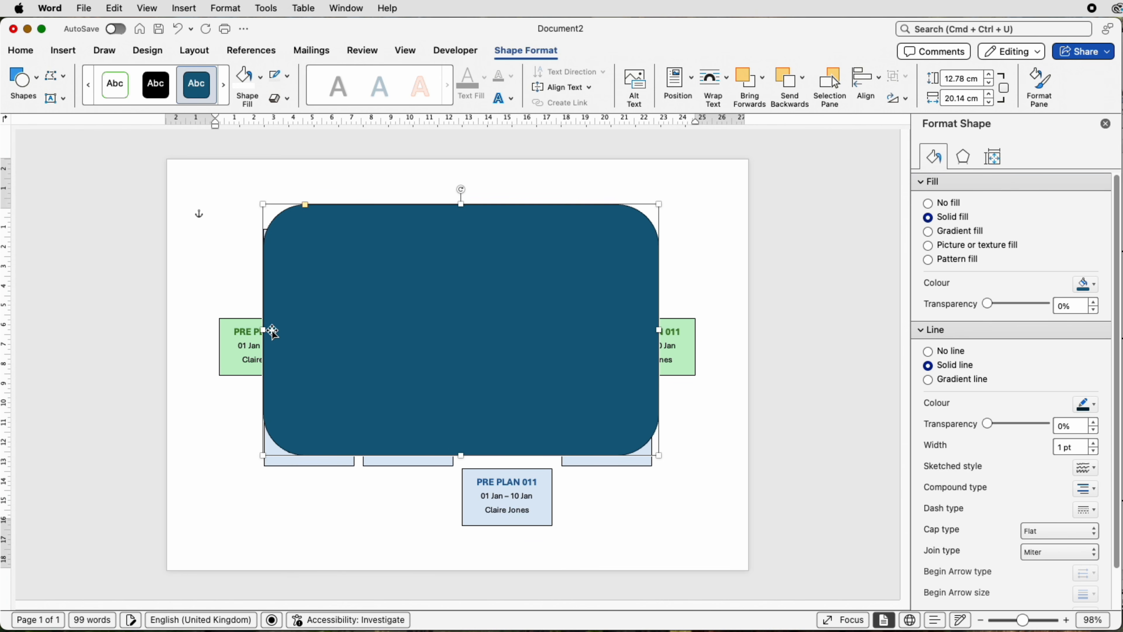
Step: Resize the rounded rectangle to about 24 cm wide and 9 cm high so its edges run through the rows and green boxes
{"action": "left_click_drag", "start_coordinate": [264, 330], "coordinate": [250, 329]}
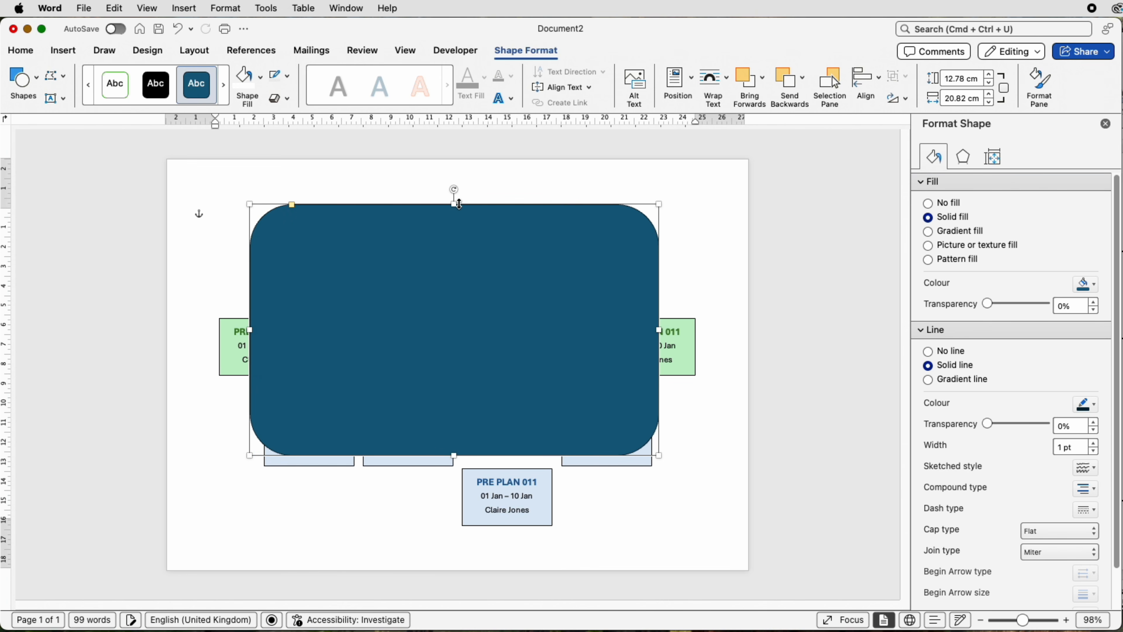
{"action": "left_click_drag", "start_coordinate": [452, 204], "coordinate": [448, 252]}
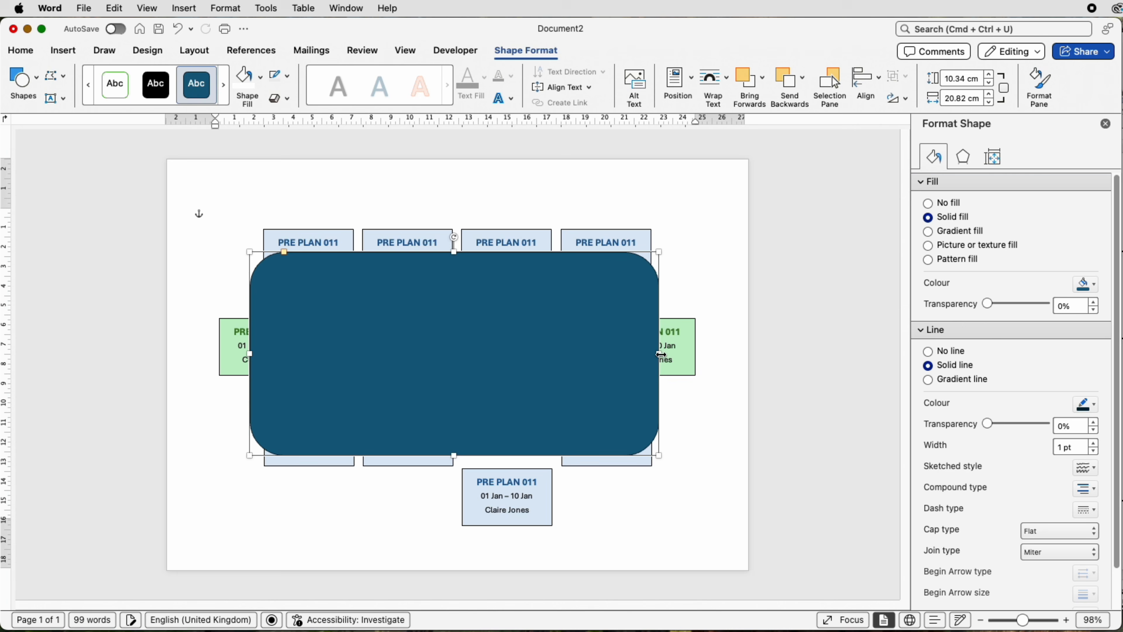
{"action": "left_click_drag", "start_coordinate": [659, 354], "coordinate": [686, 354]}
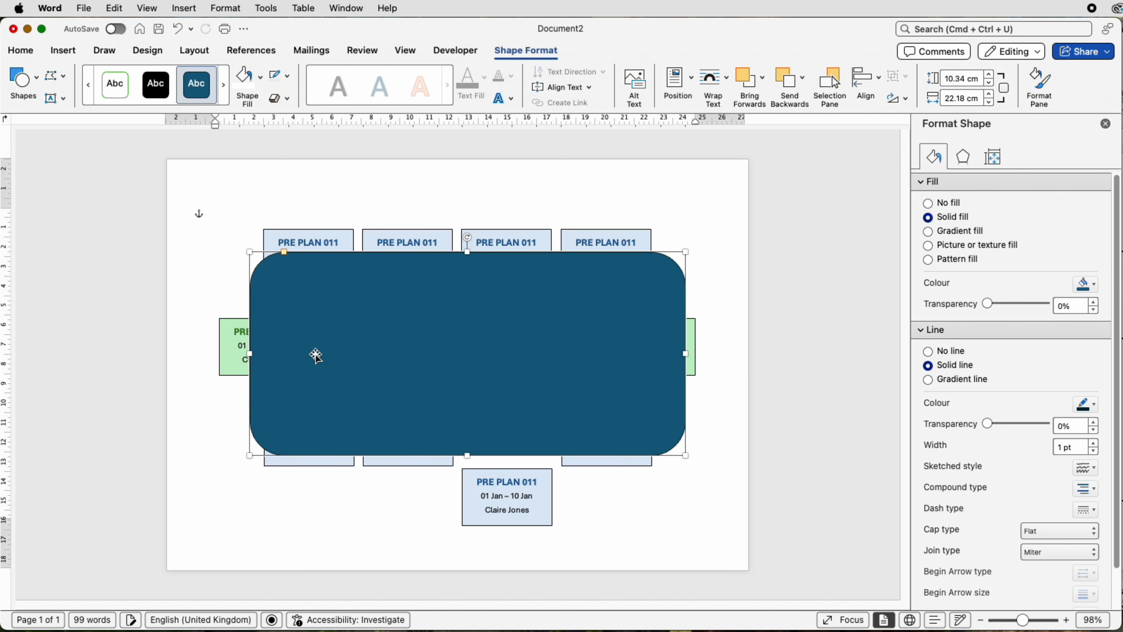
{"action": "left_click_drag", "start_coordinate": [250, 353], "coordinate": [226, 354]}
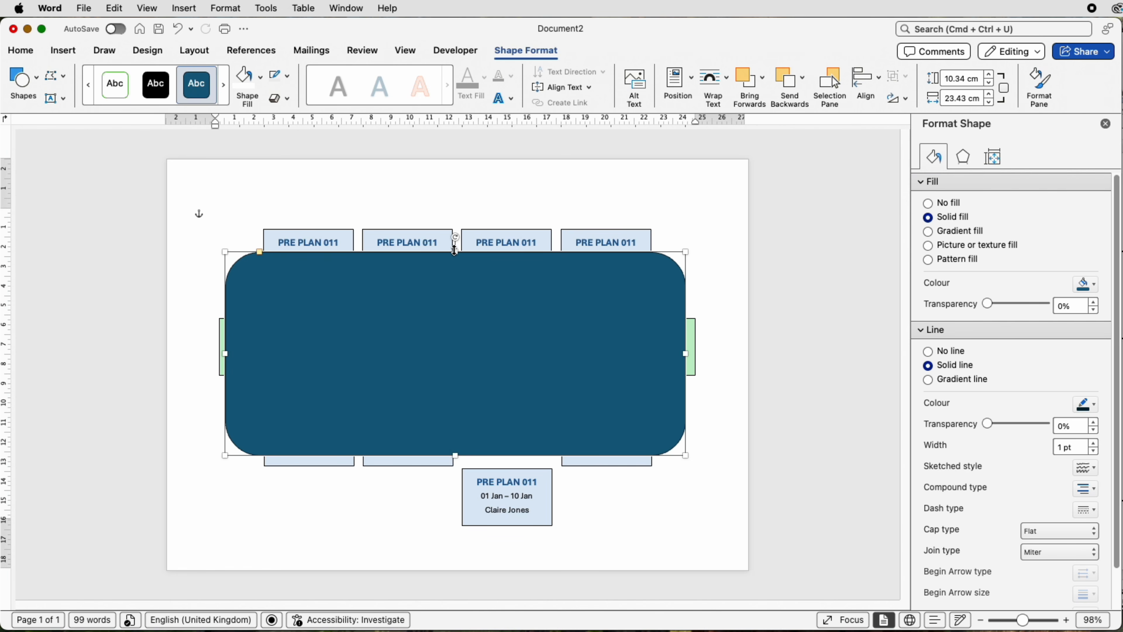
{"action": "left_click_drag", "start_coordinate": [455, 249], "coordinate": [452, 255]}
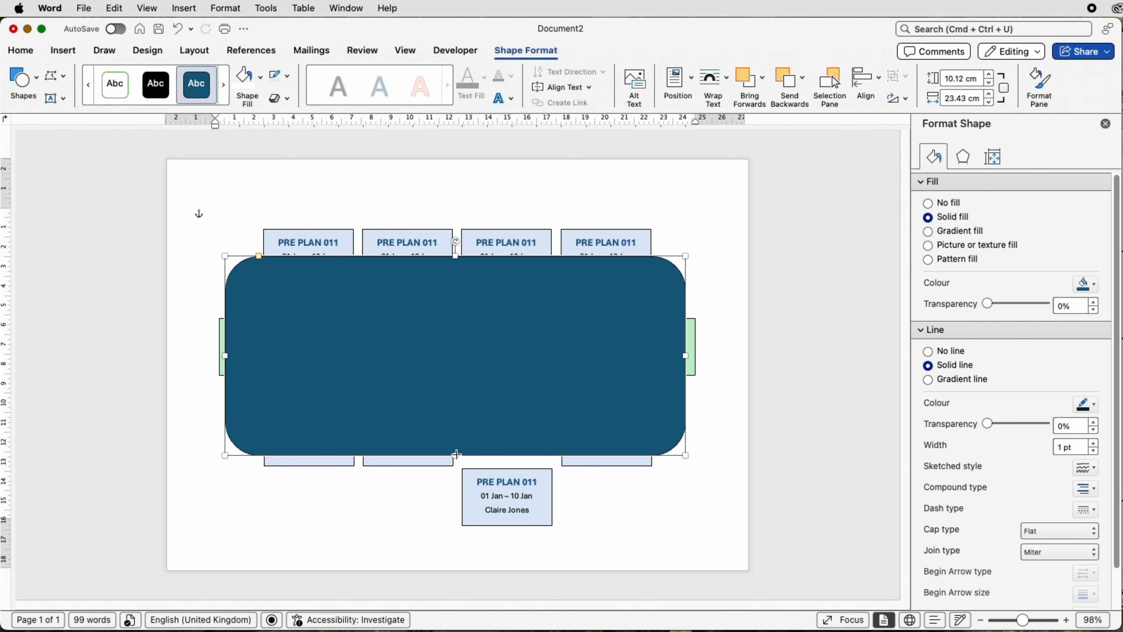
{"action": "mouse_move", "coordinate": [457, 454]}
{"action": "left_mouse_down"}
{"action": "mouse_move", "coordinate": [456, 417]}
{"action": "mouse_move", "coordinate": [456, 433]}
{"action": "left_mouse_up"}
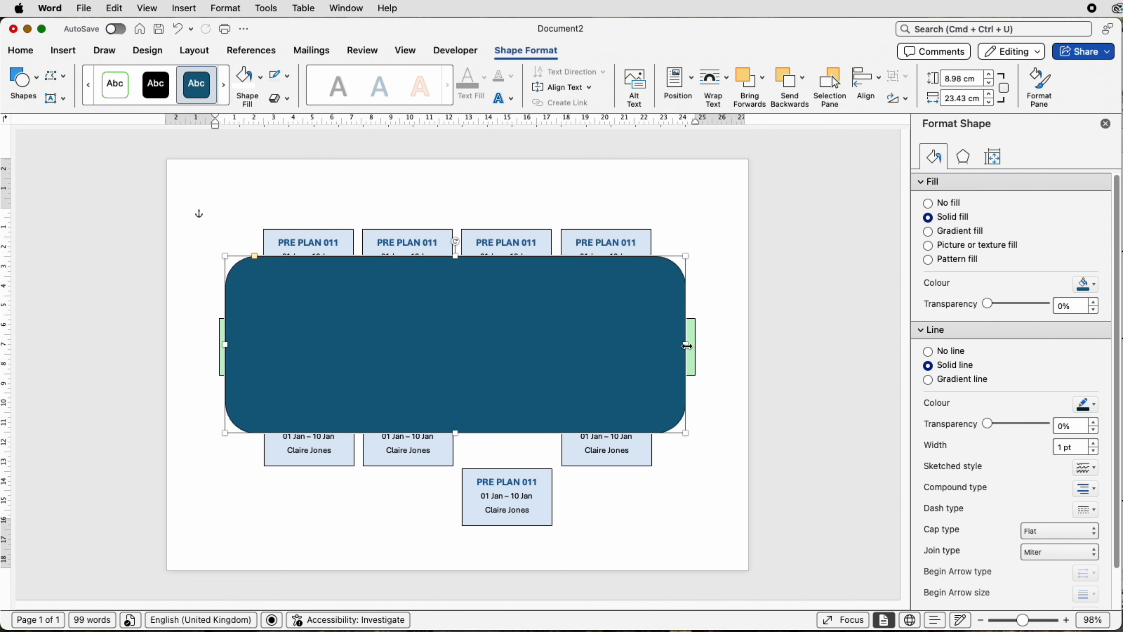
{"action": "left_click_drag", "start_coordinate": [688, 345], "coordinate": [690, 345]}
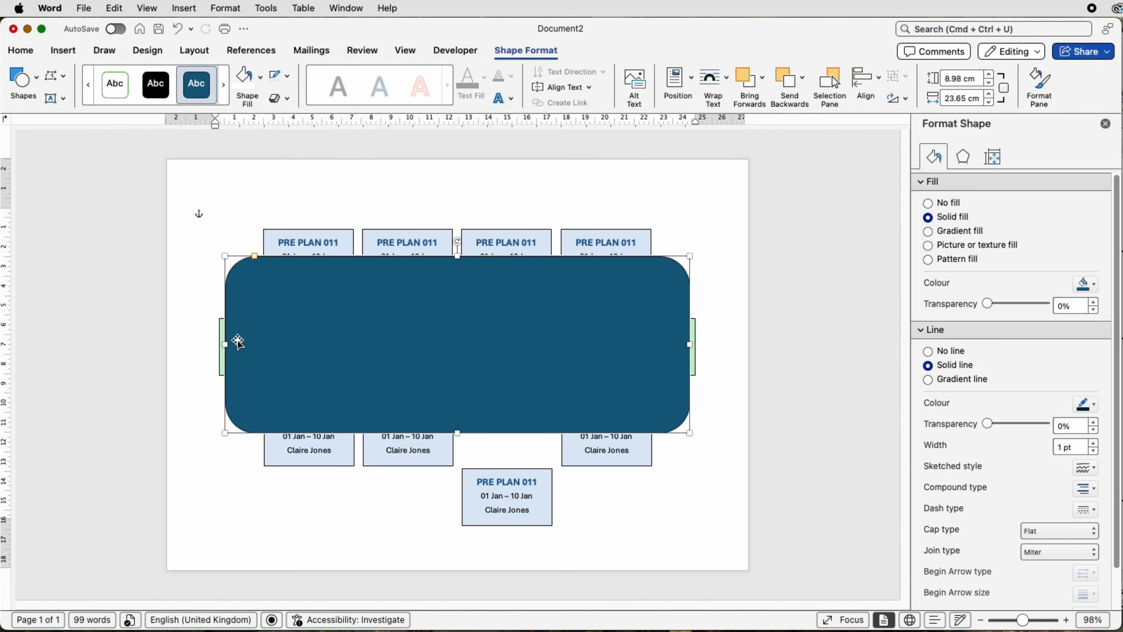
{"action": "left_click_drag", "start_coordinate": [222, 344], "coordinate": [220, 344]}
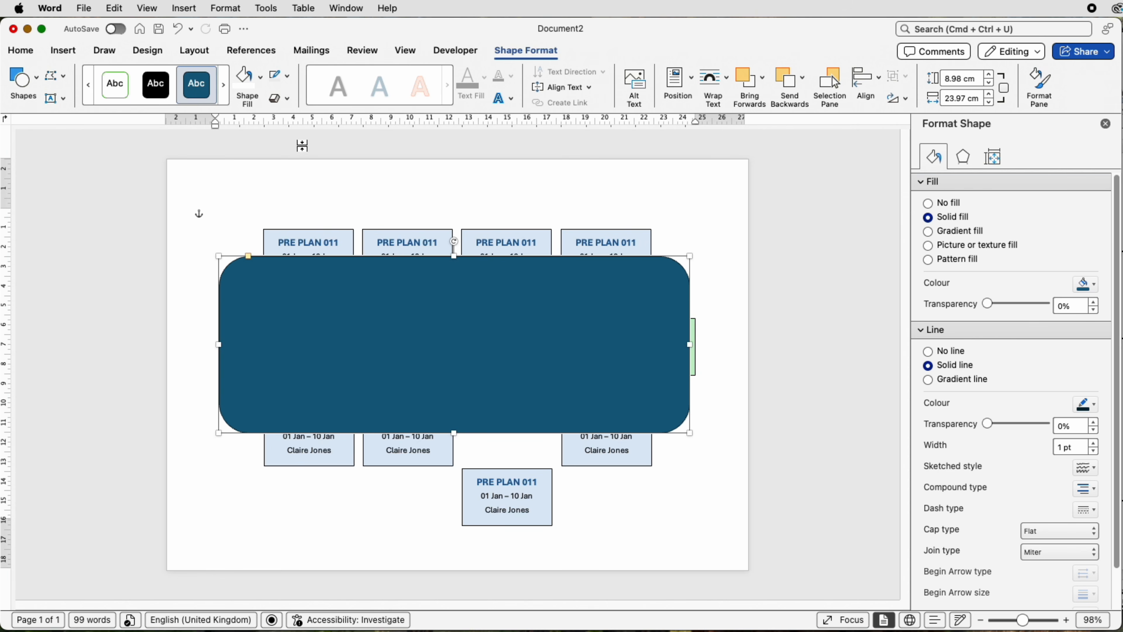
Step: Give the rounded rectangle a black outline and no fill, and deselect it
{"action": "left_click", "coordinate": [289, 80]}
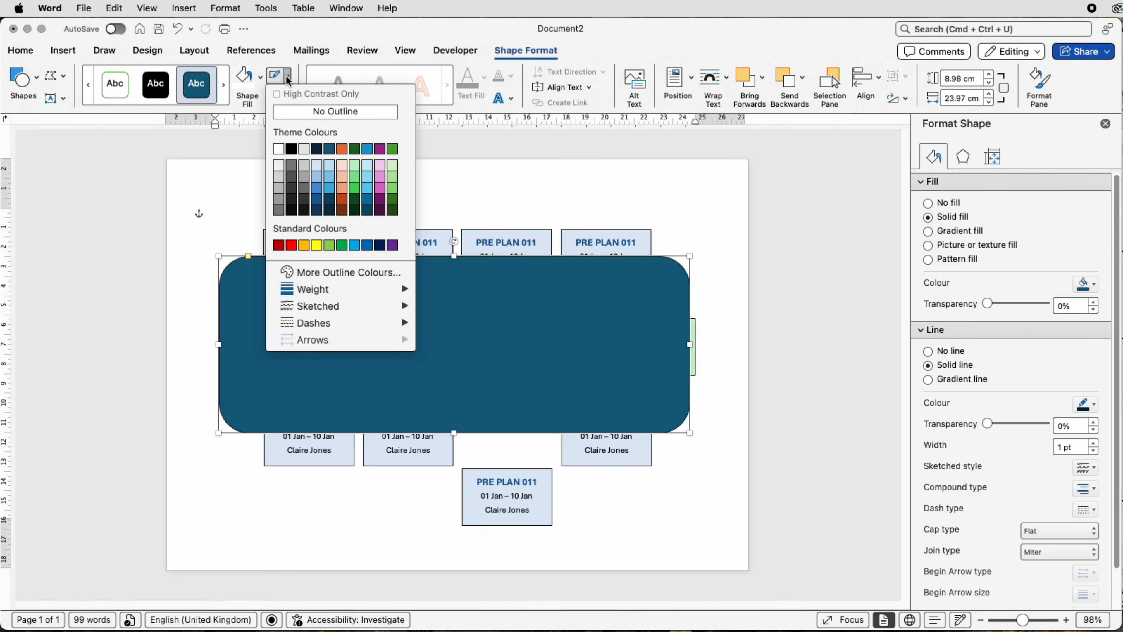
{"action": "left_click", "coordinate": [292, 149]}
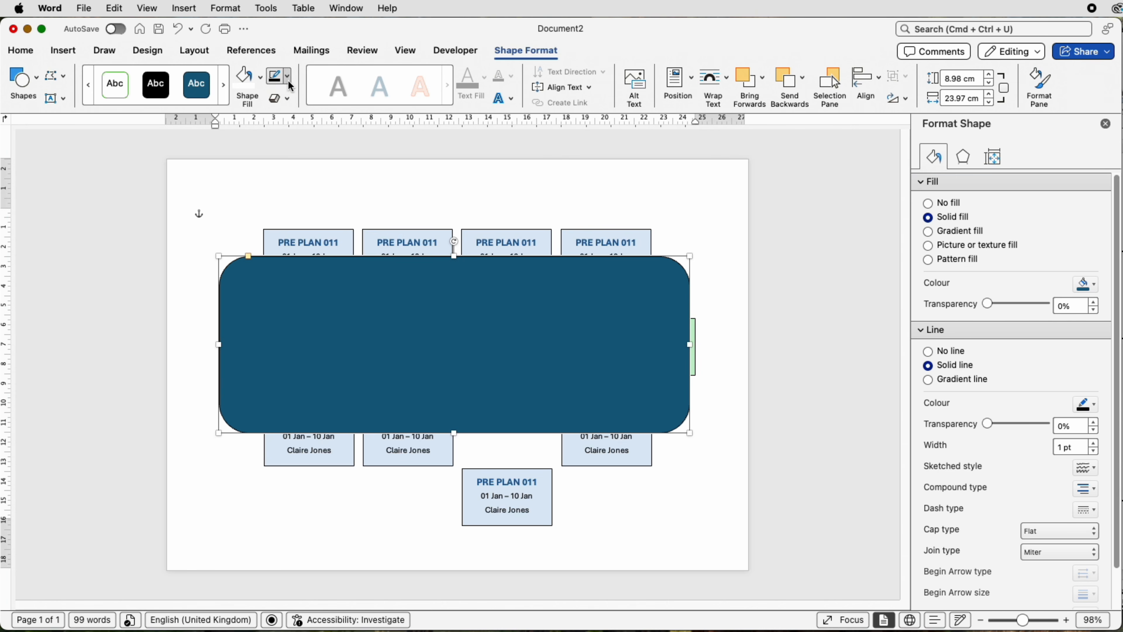
{"action": "left_click", "coordinate": [260, 79]}
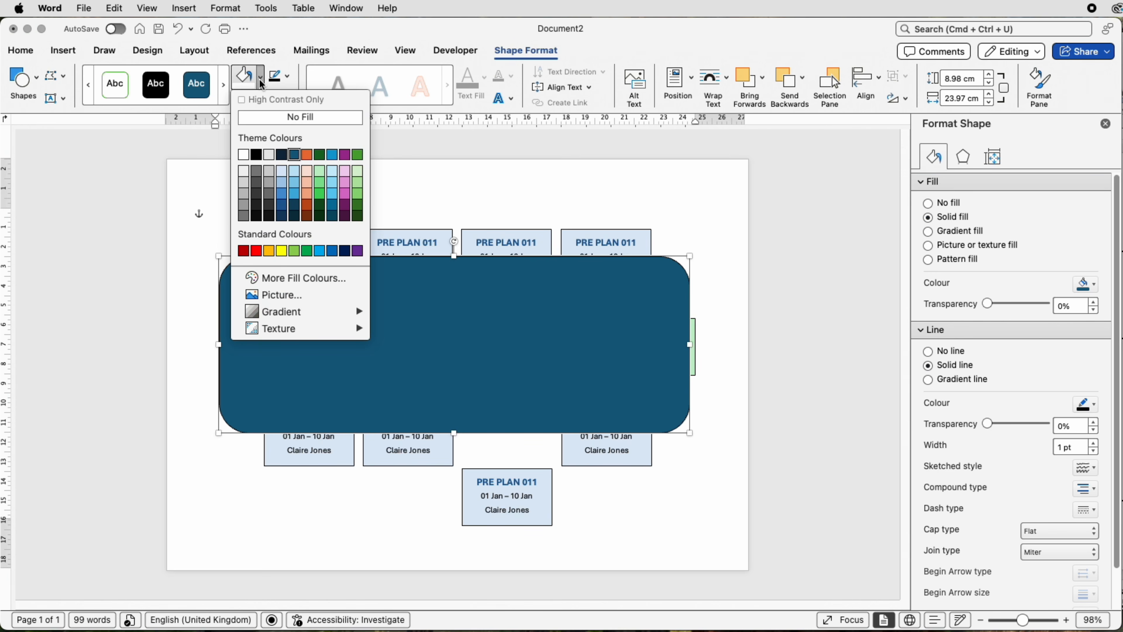
{"action": "left_click", "coordinate": [263, 118]}
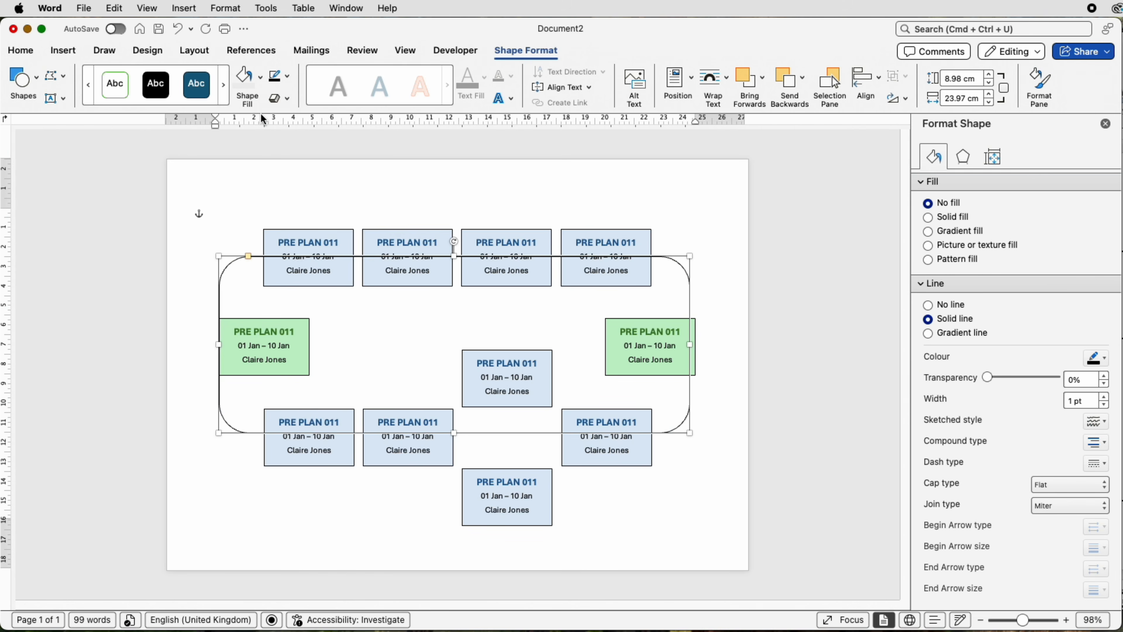
{"action": "left_click", "coordinate": [246, 191]}
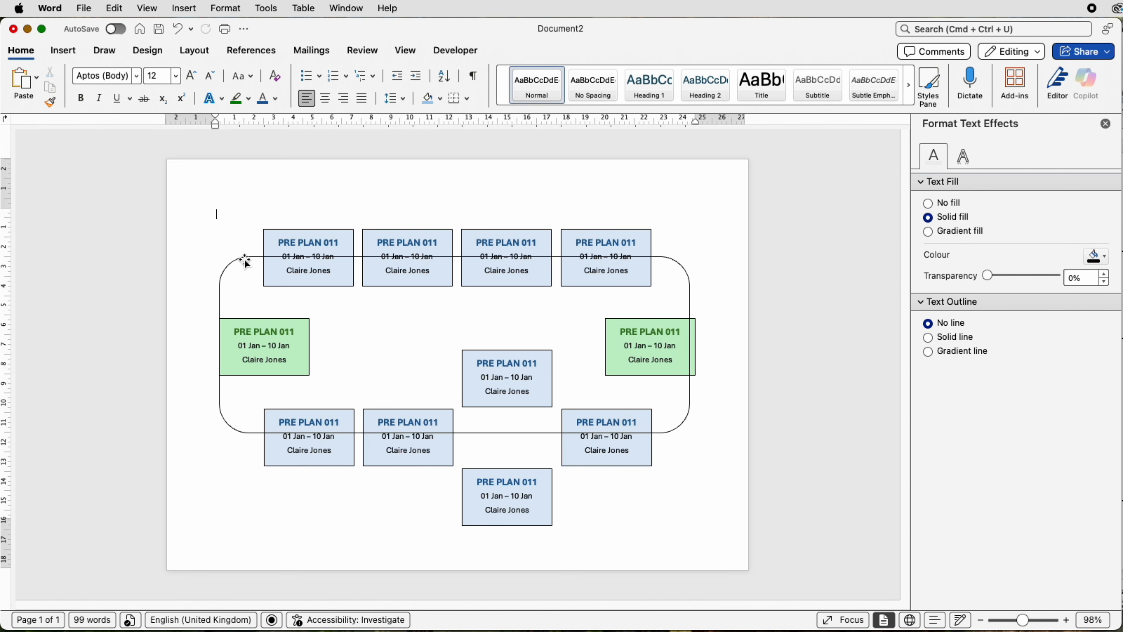
Step: Set the rounded rectangle's outline weight to 2¼ pt and deselect it
{"action": "left_click", "coordinate": [234, 259]}
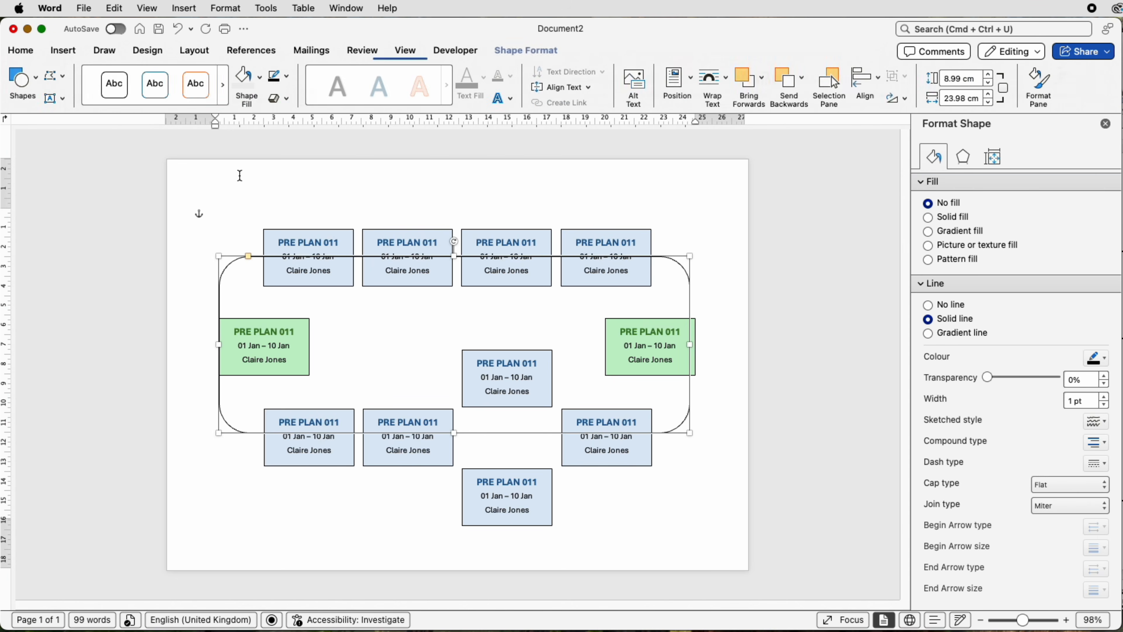
{"action": "left_click", "coordinate": [287, 76]}
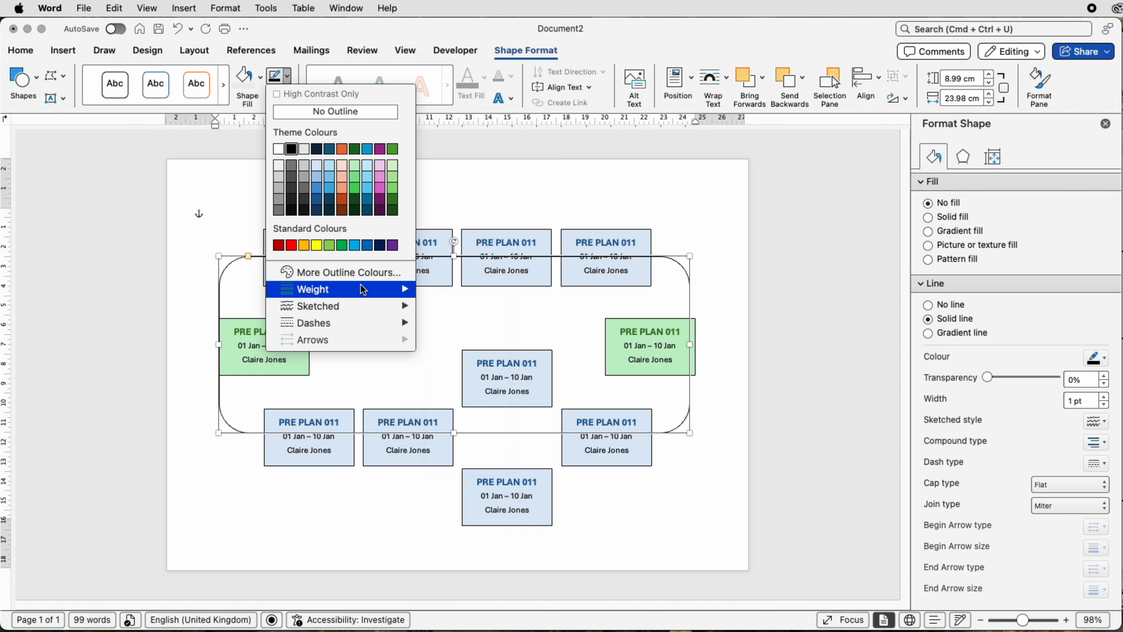
{"action": "mouse_move", "coordinate": [372, 290]}
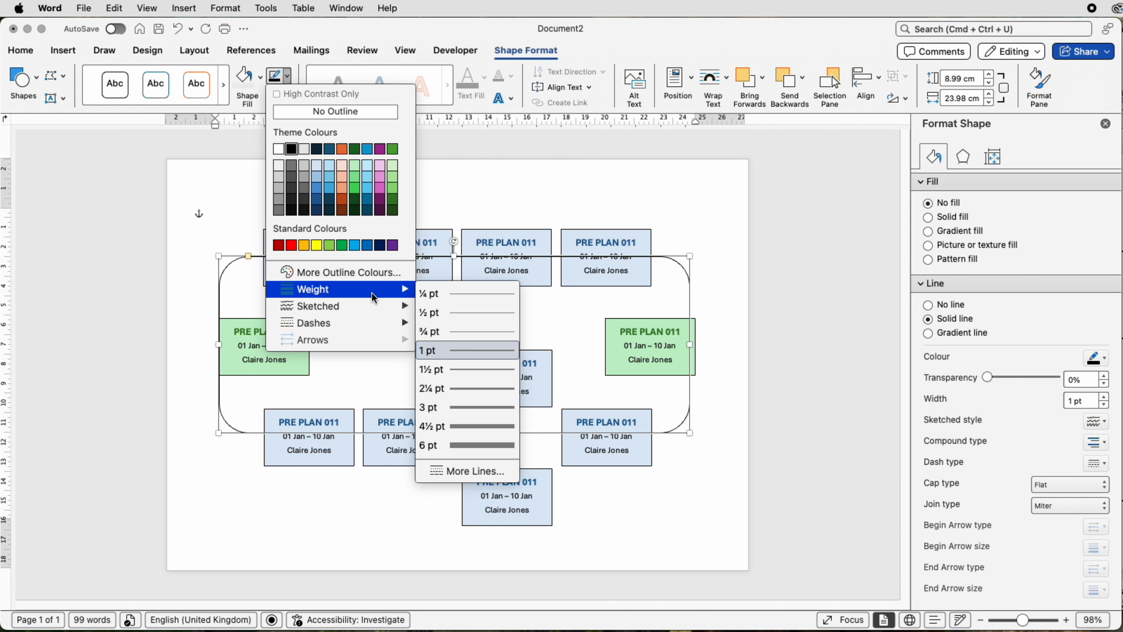
{"action": "left_click", "coordinate": [474, 387]}
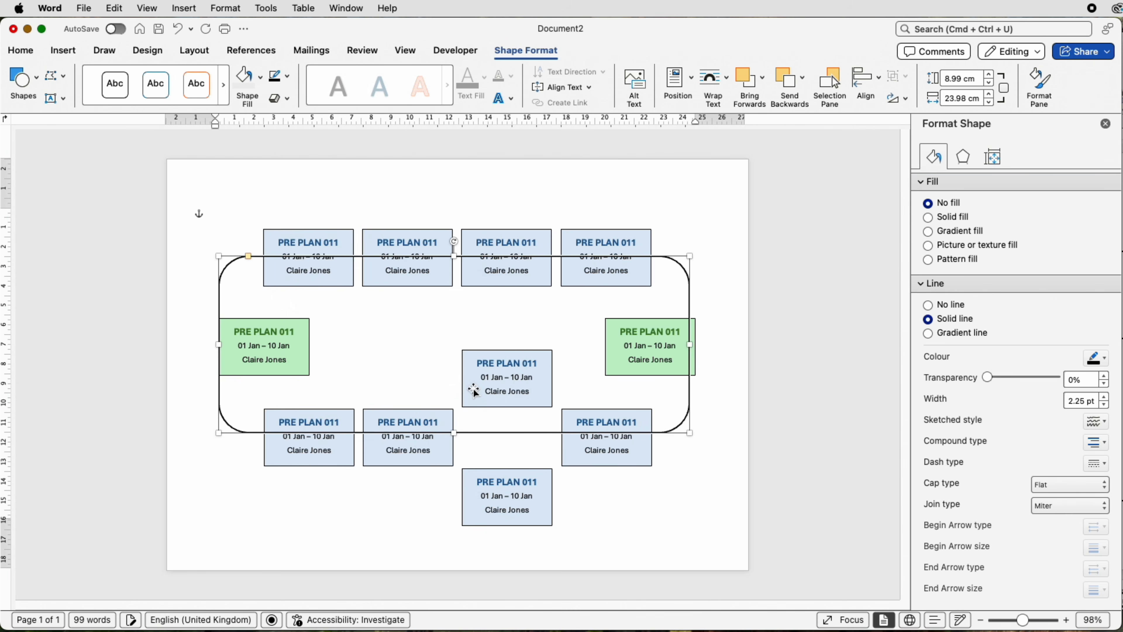
{"action": "left_click", "coordinate": [253, 191]}
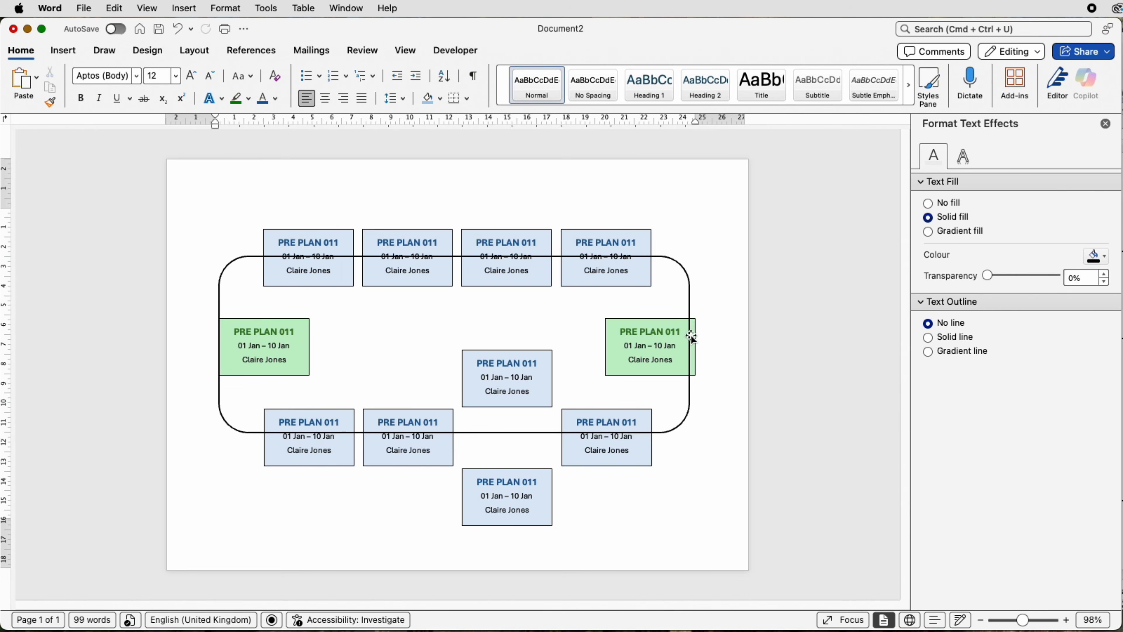
Step: Ungroup the group that holds all the task boxes and deselect the released pieces
{"action": "left_click", "coordinate": [652, 342]}
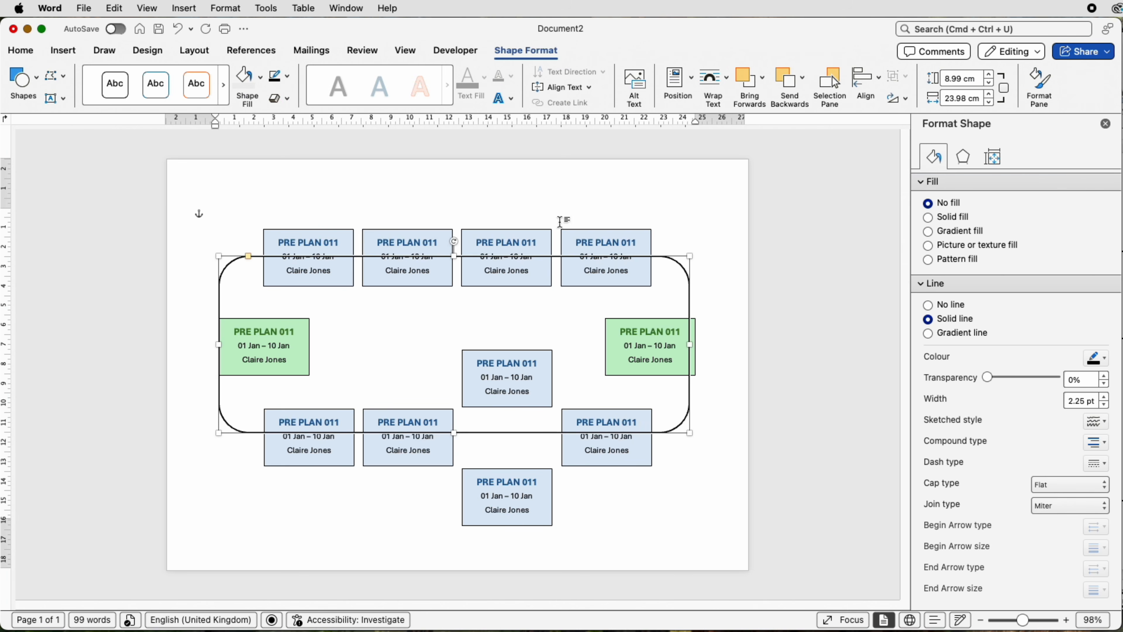
{"action": "left_click", "coordinate": [575, 245]}
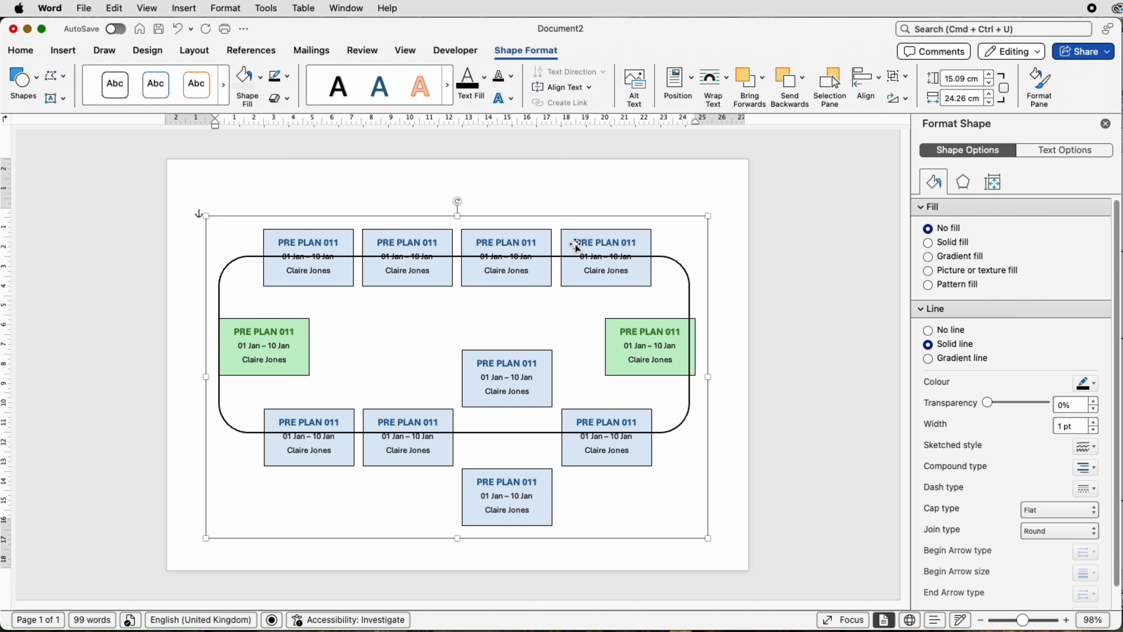
{"action": "left_click", "coordinate": [907, 76]}
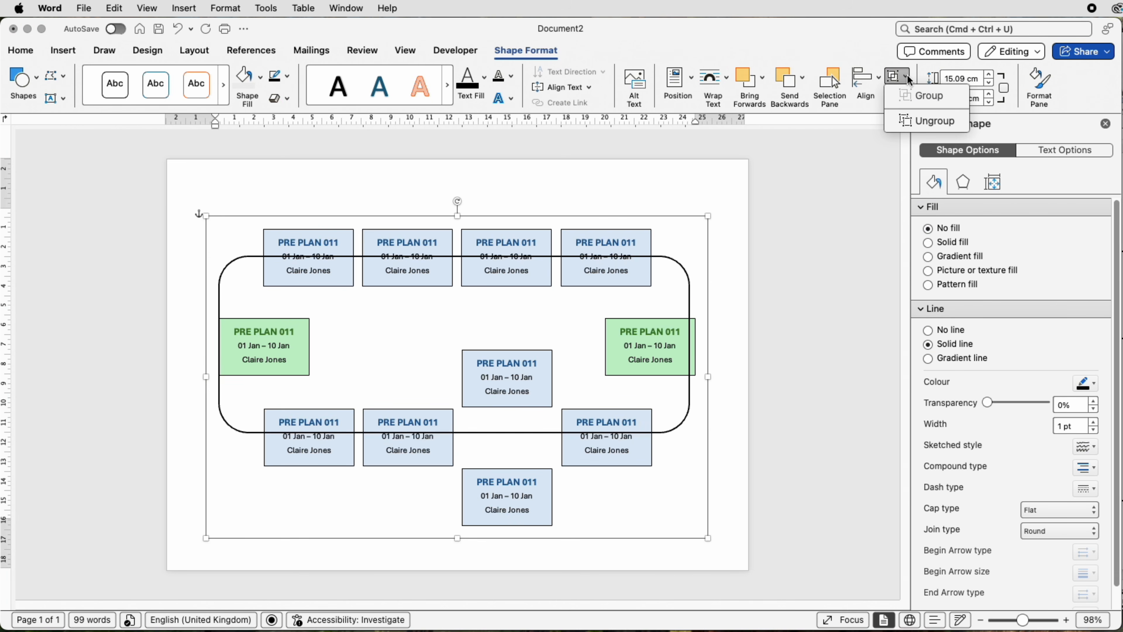
{"action": "left_click", "coordinate": [910, 117]}
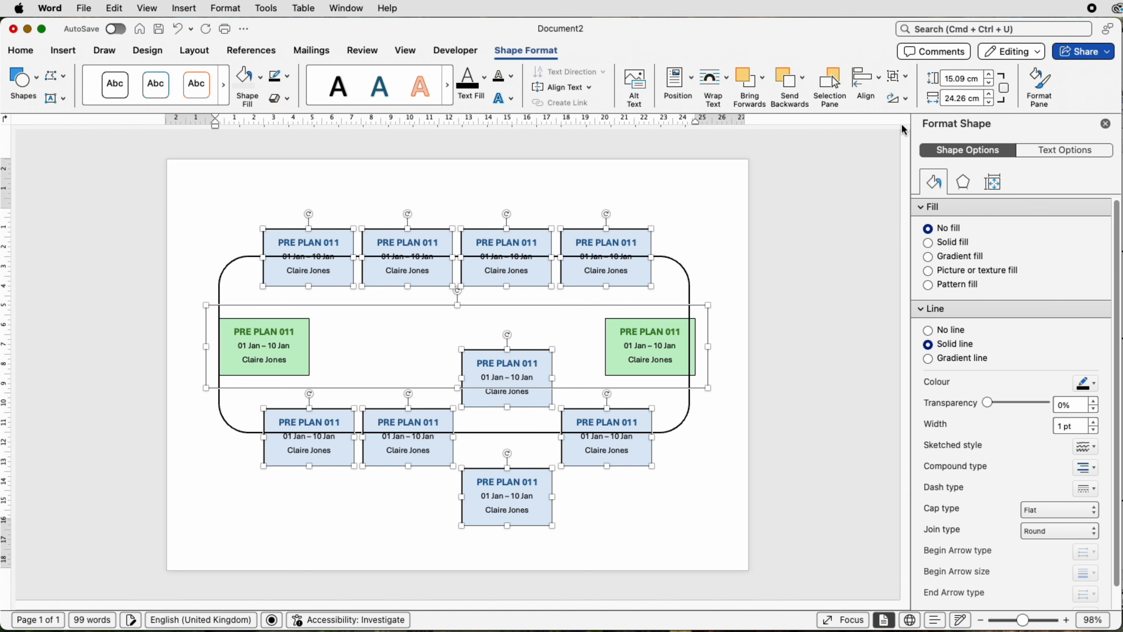
{"action": "left_click", "coordinate": [726, 419]}
Step: Ungroup the pair of green task boxes so each can be moved separately, and deselect them
{"action": "left_click", "coordinate": [652, 348]}
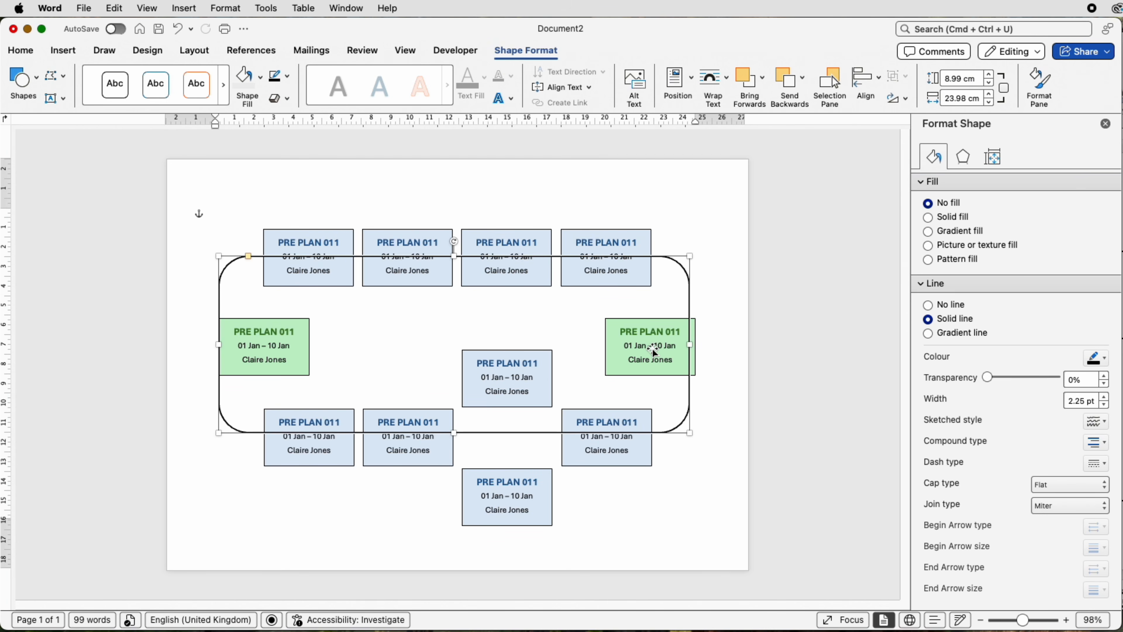
{"action": "left_click", "coordinate": [696, 333]}
{"action": "left_click", "coordinate": [696, 331]}
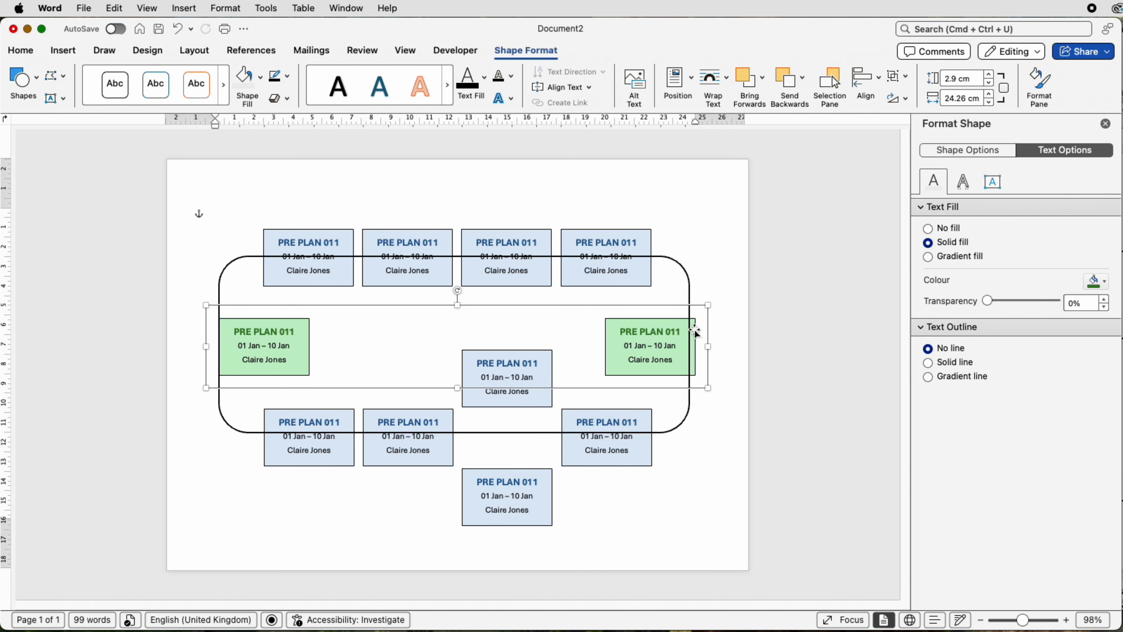
{"action": "left_click", "coordinate": [906, 79]}
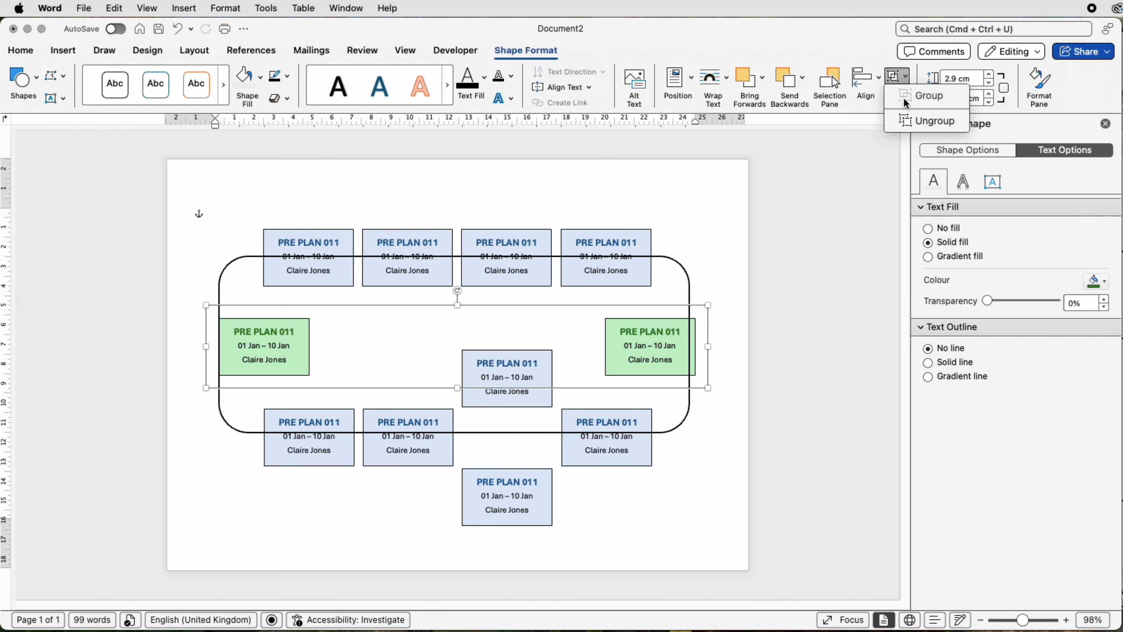
{"action": "left_click", "coordinate": [907, 121]}
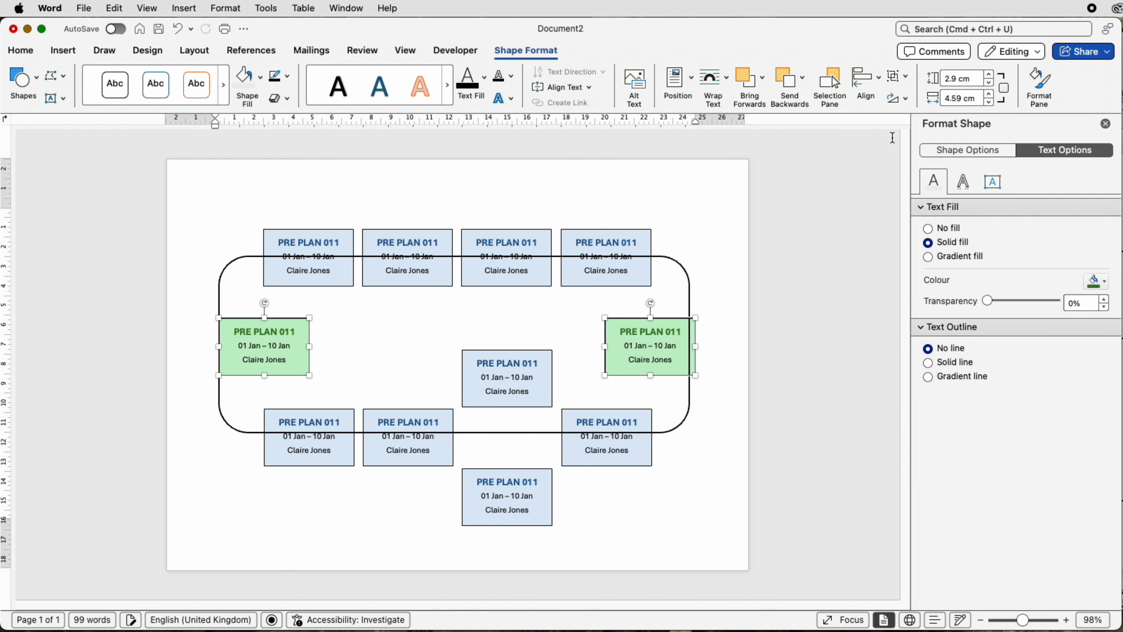
{"action": "left_click", "coordinate": [717, 347]}
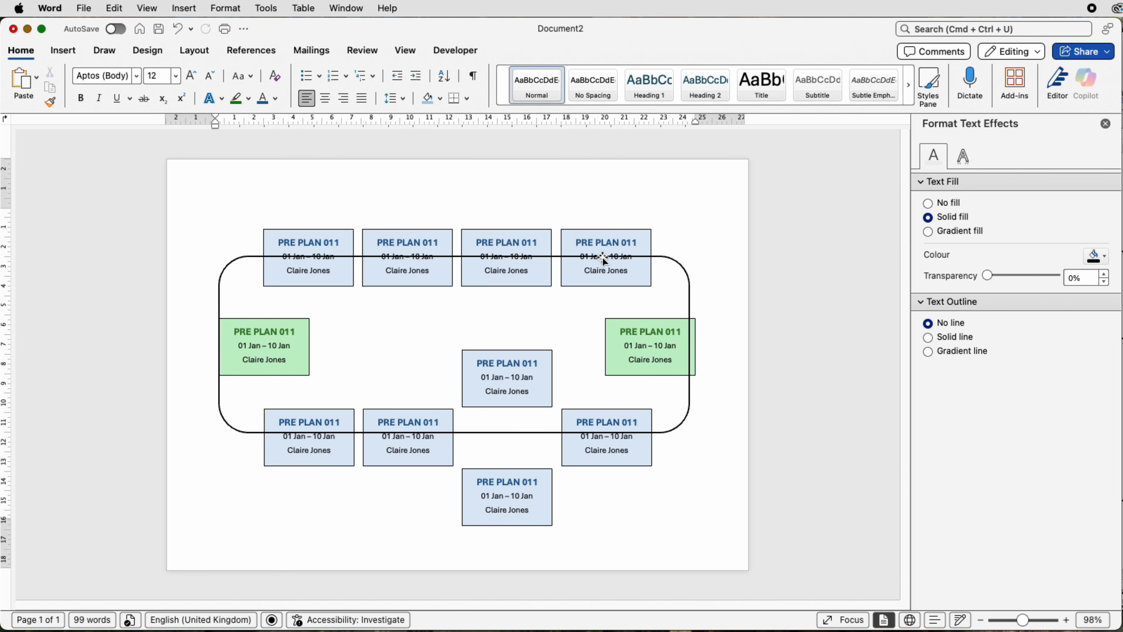
Step: Nudge the rounded rectangle slightly to the right to centre it across the rows of task boxes
{"action": "left_click", "coordinate": [675, 259]}
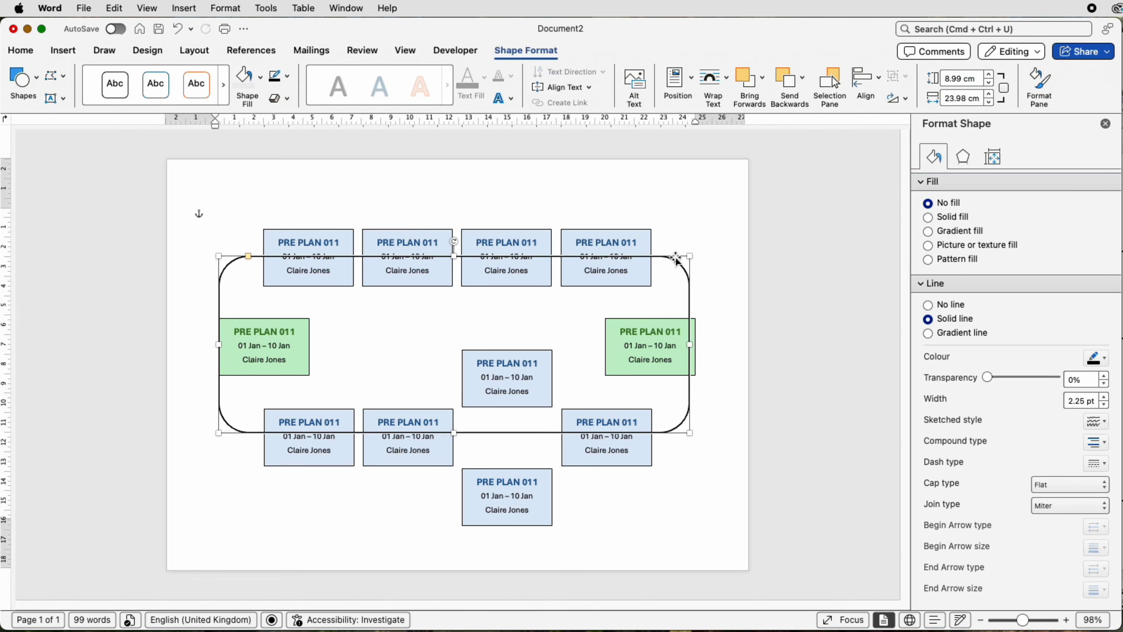
{"action": "key", "text": "super+z"}
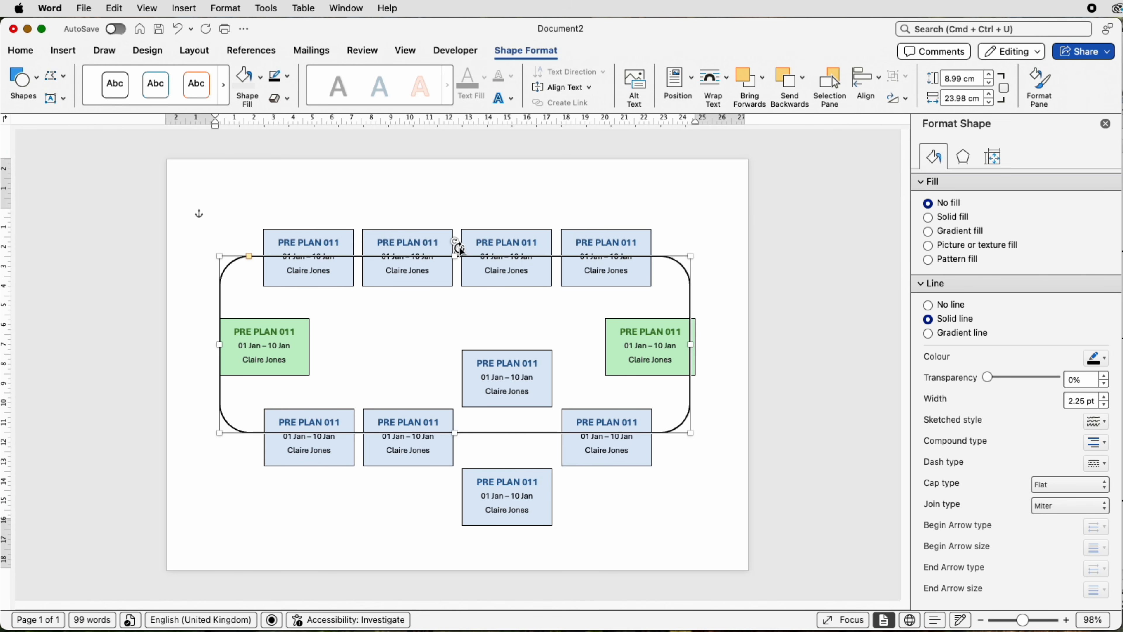
{"action": "key", "text": "Right"}
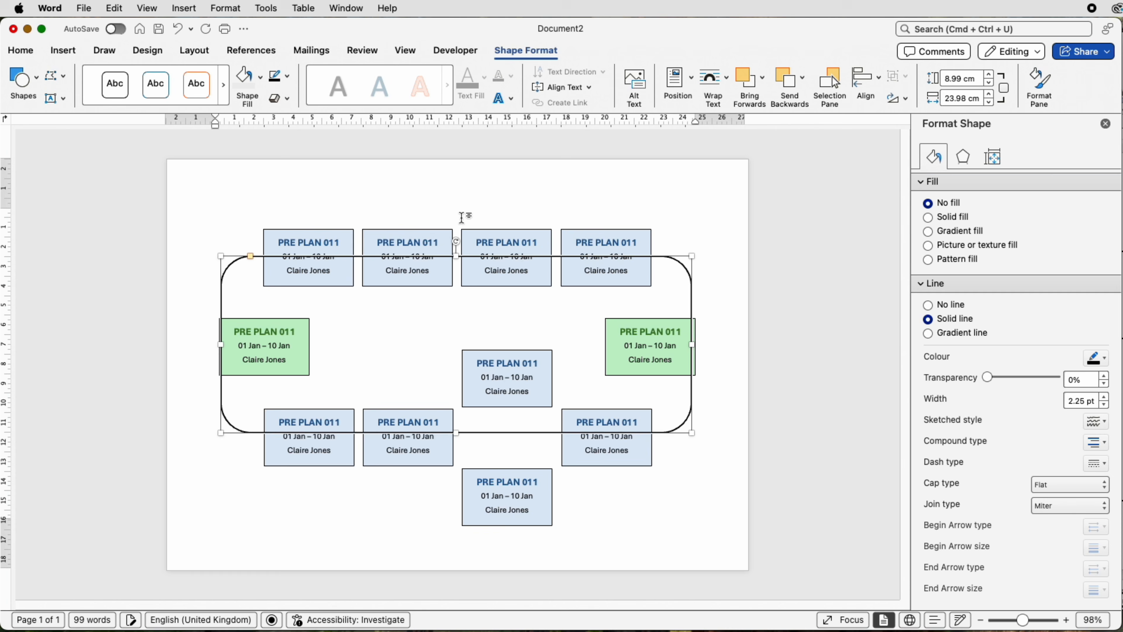
{"action": "key", "text": "Right"}
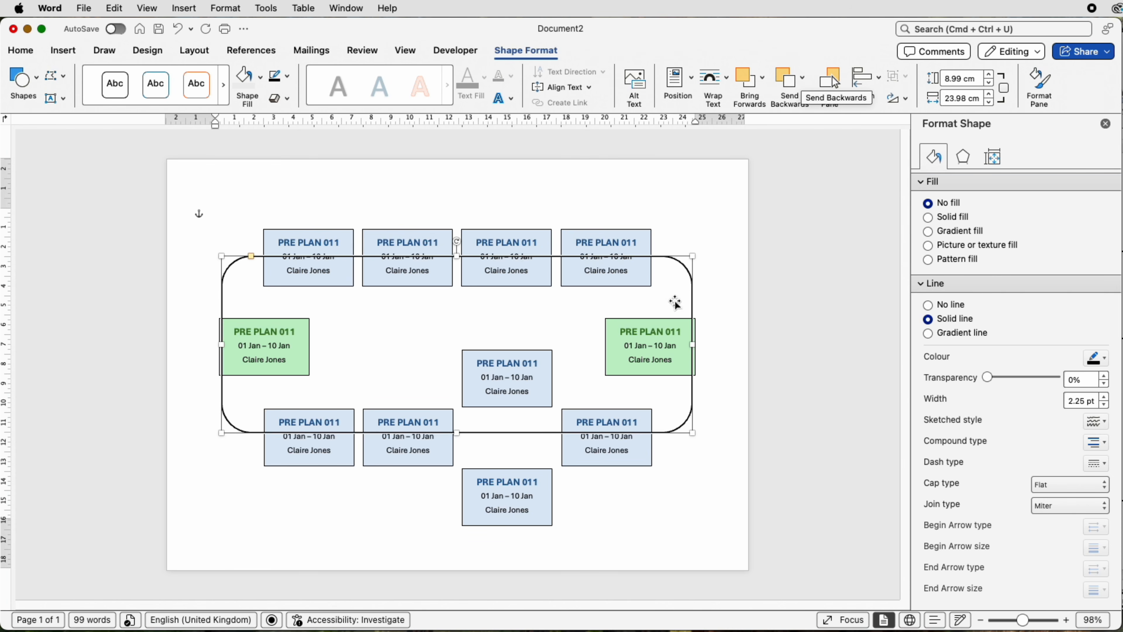
Step: Send the rounded rectangle to the back, behind all the task boxes, and deselect it
{"action": "left_click", "coordinate": [803, 79]}
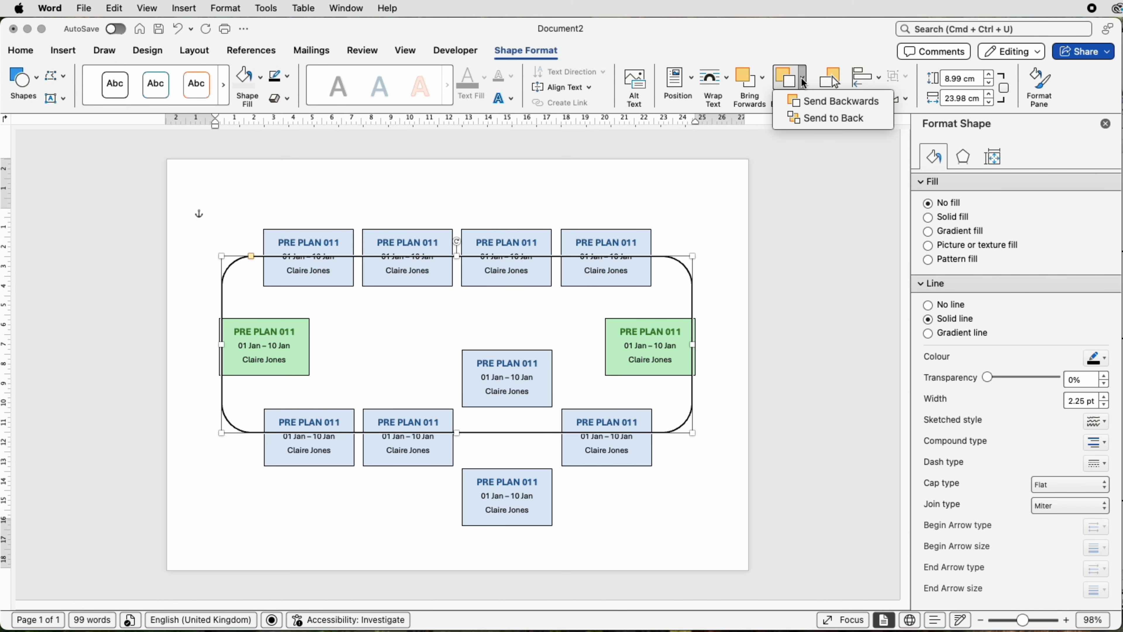
{"action": "left_click", "coordinate": [807, 116]}
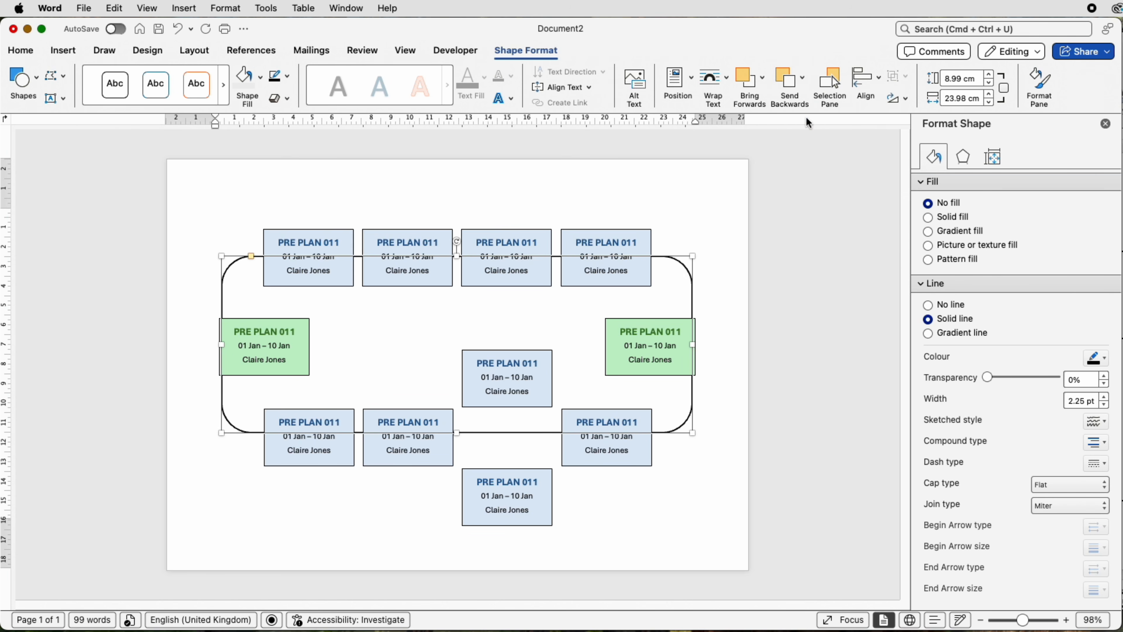
{"action": "left_click", "coordinate": [712, 209]}
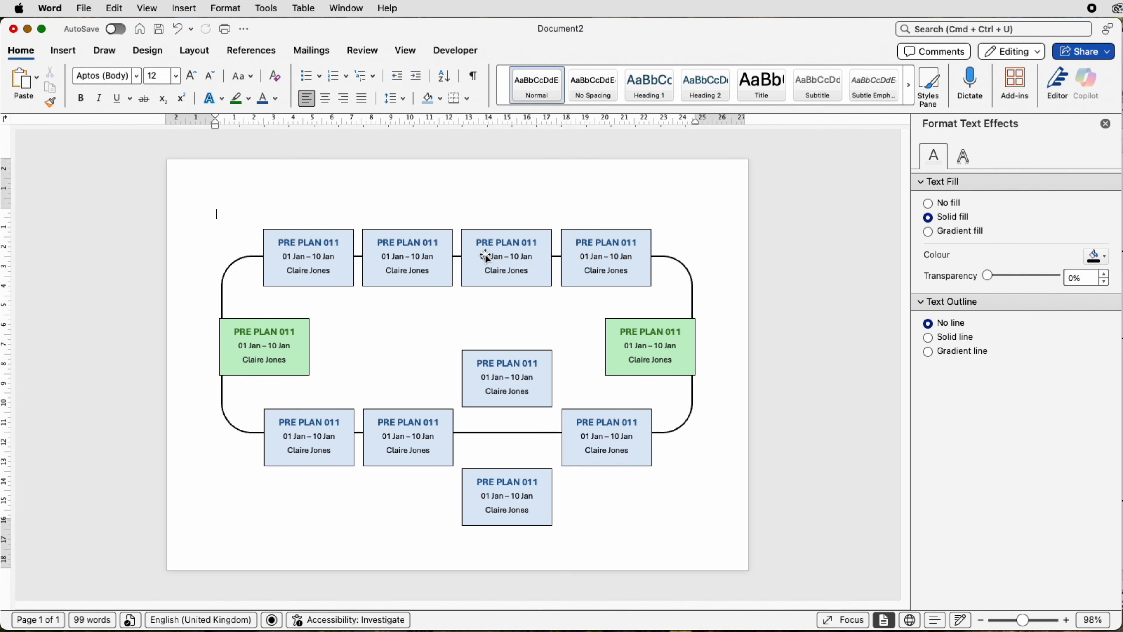
Step: Shift the right green task box about 1 cm to the right so it straddles the rectangle's right edge
{"action": "left_click", "coordinate": [652, 345]}
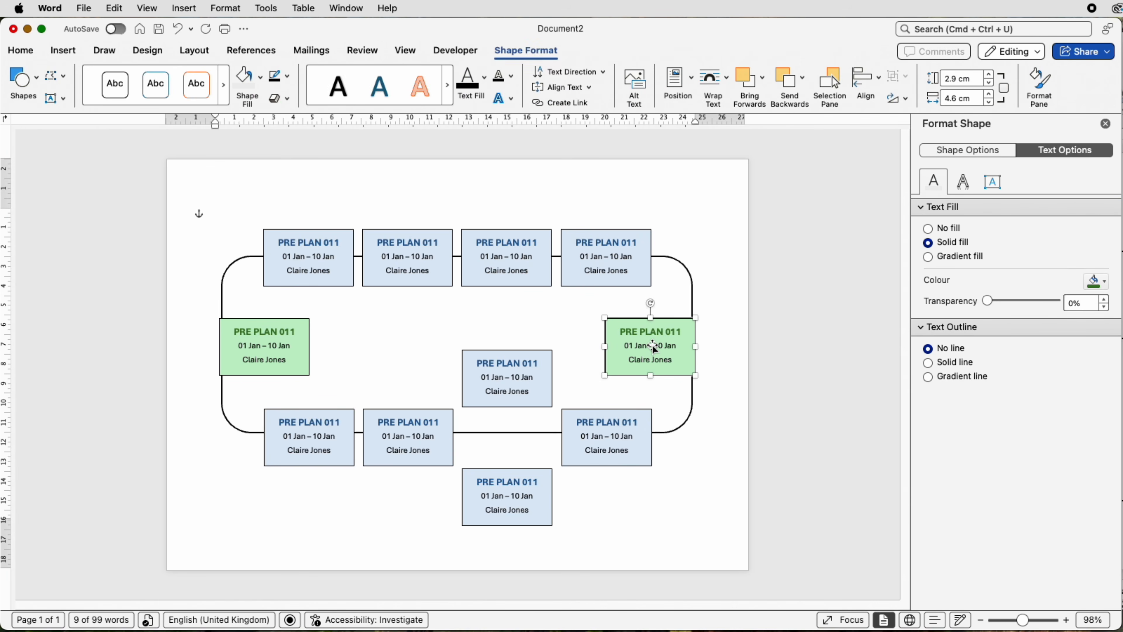
{"action": "key", "text": "Right"}
{"action": "key", "text": "Right"}
{"action": "key", "text": "Right"}
{"action": "key", "text": "Right"}
{"action": "key", "text": "Right"}
{"action": "key", "text": "Right"}
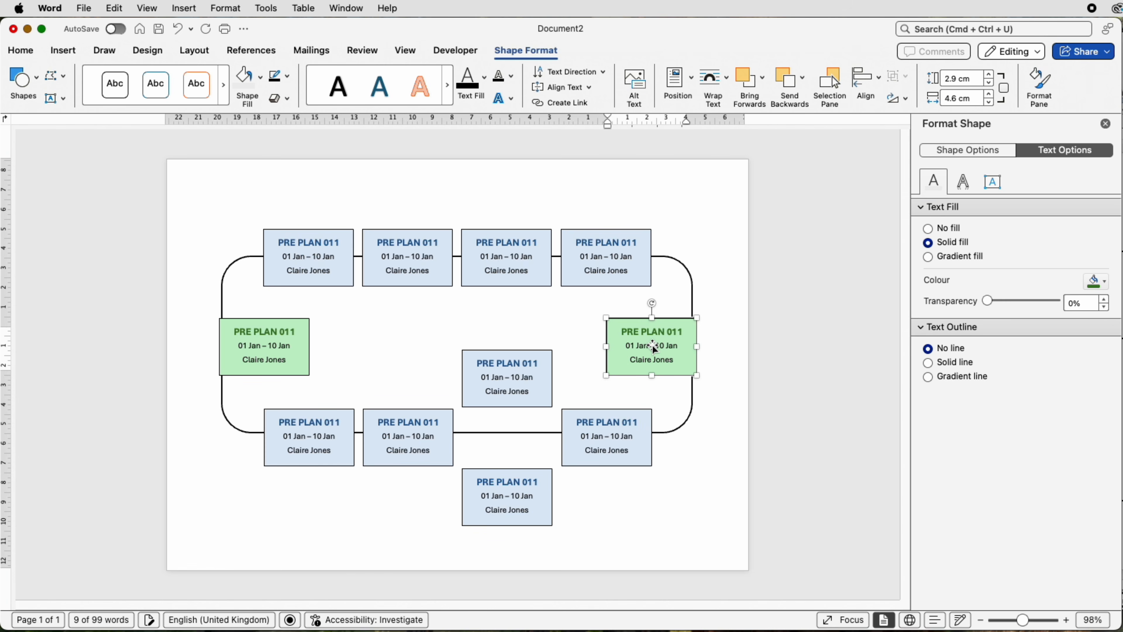
{"action": "key", "text": "Right"}
{"action": "key", "text": "Right"}
{"action": "key", "text": "Right"}
{"action": "key", "text": "Right"}
{"action": "key", "text": "Right"}
{"action": "key", "text": "Right"}
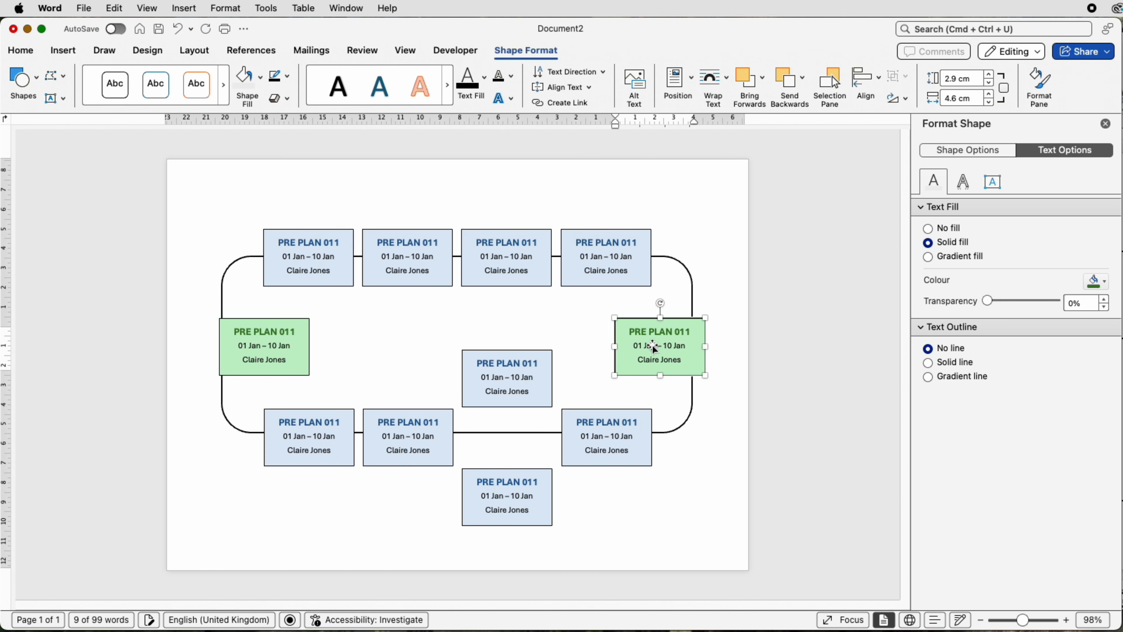
{"action": "key", "text": "Right"}
{"action": "key", "text": "Right"}
{"action": "key", "text": "Right"}
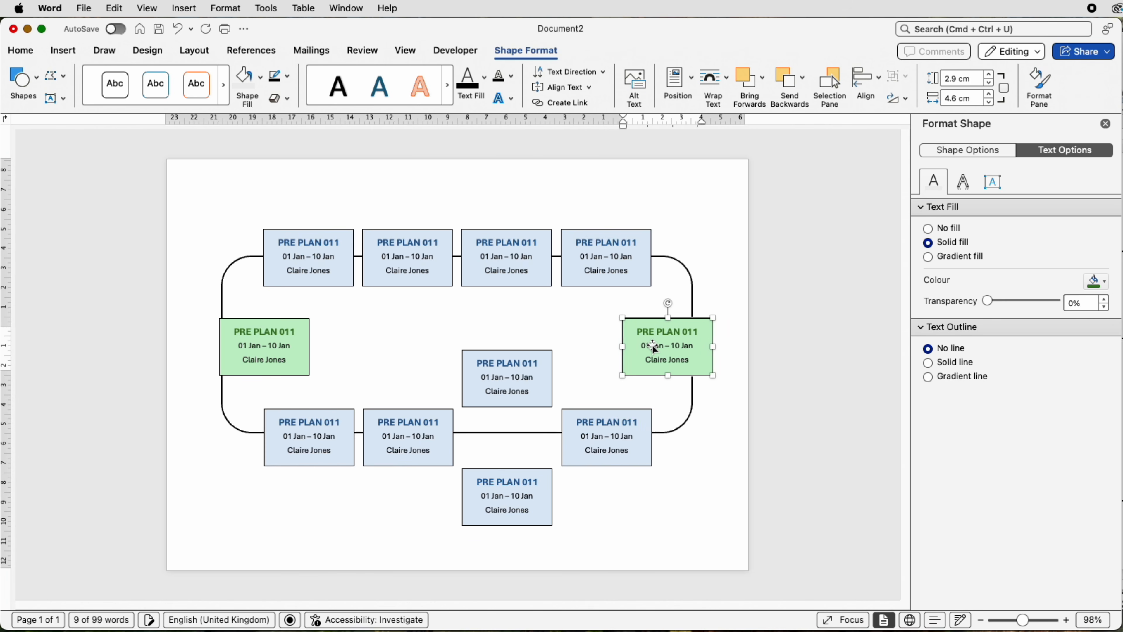
{"action": "key", "text": "Right"}
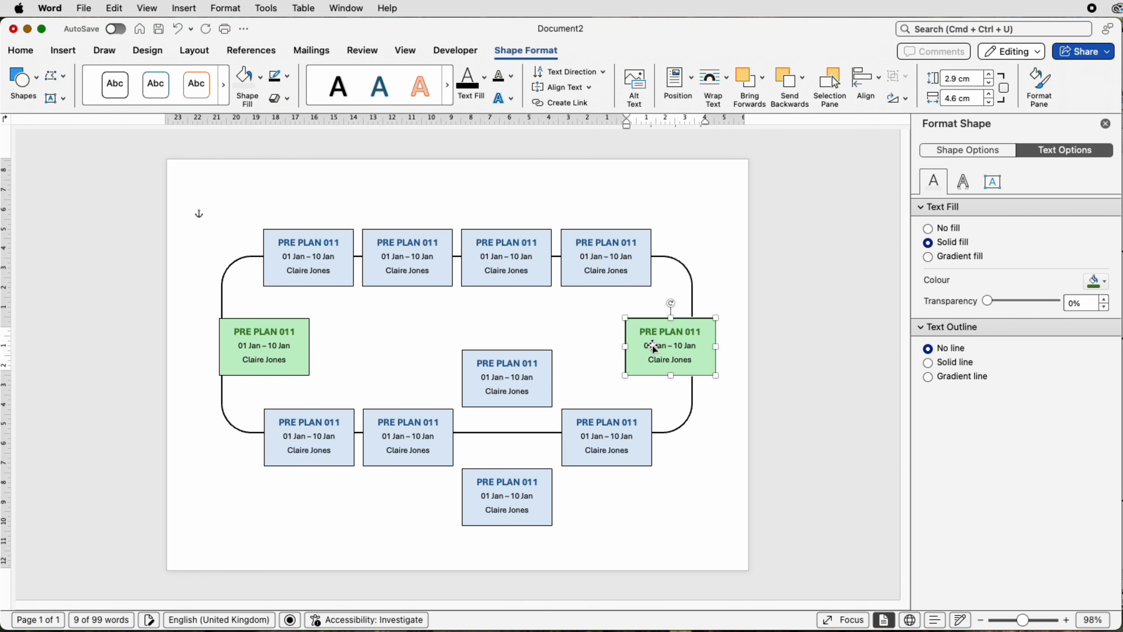
Step: Shift the left green task box about 0.9 cm to the left so it straddles the rectangle's left edge, and deselect it
{"action": "left_click", "coordinate": [260, 344]}
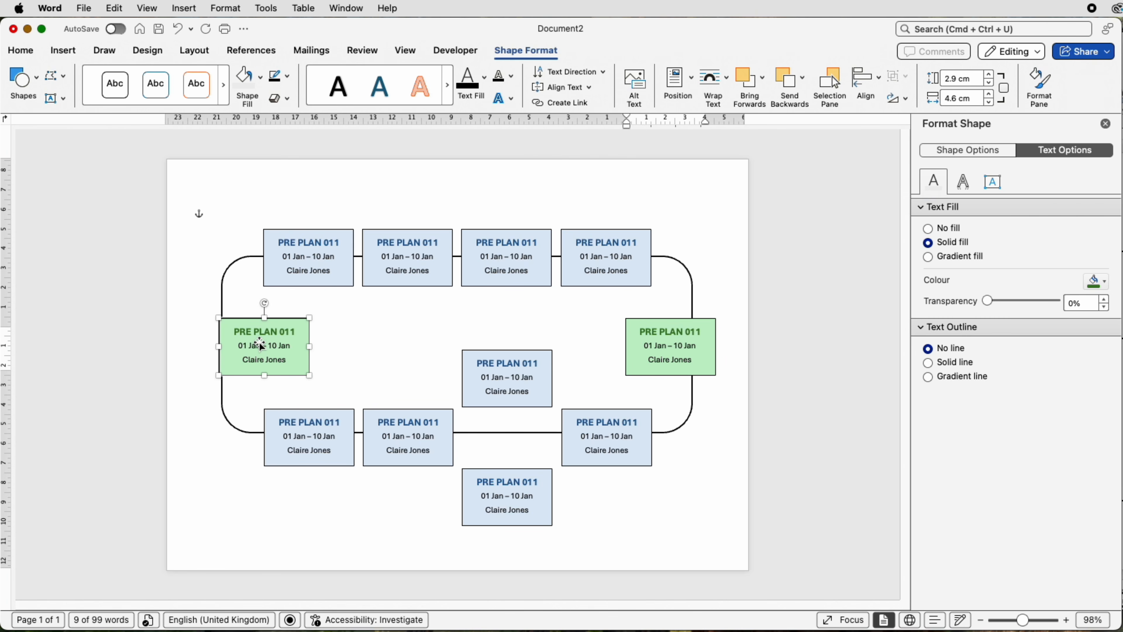
{"action": "key", "text": "Right"}
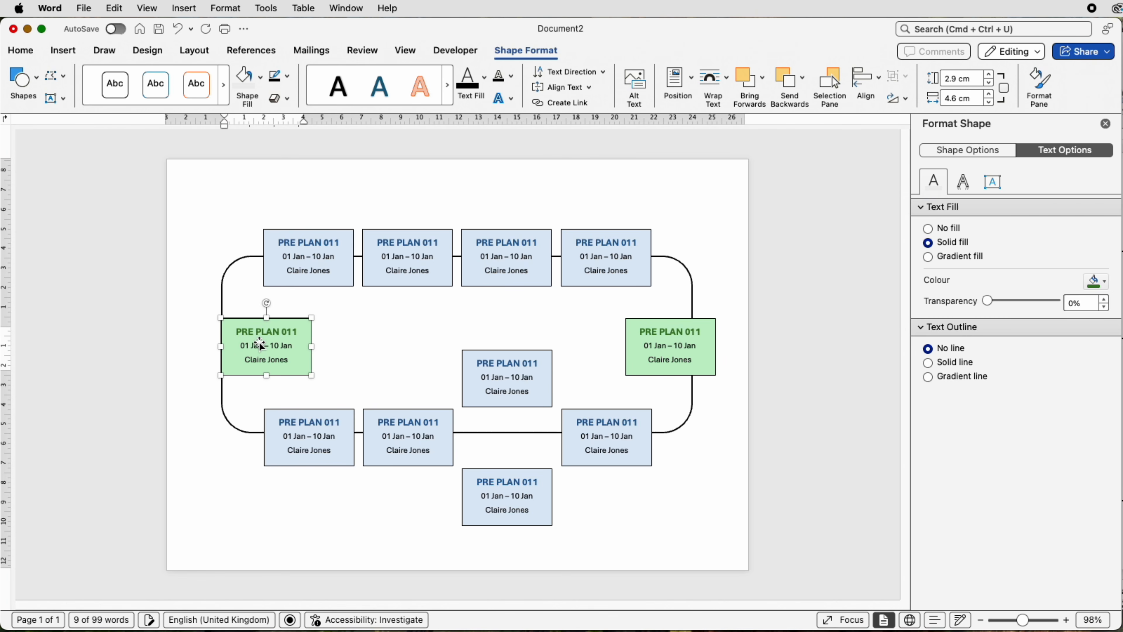
{"action": "key", "text": "Left"}
{"action": "key", "text": "Left"}
{"action": "key", "text": "Left"}
{"action": "key", "text": "Left"}
{"action": "key", "text": "Left"}
{"action": "key", "text": "Left"}
{"action": "key", "text": "Left"}
{"action": "key", "text": "Left"}
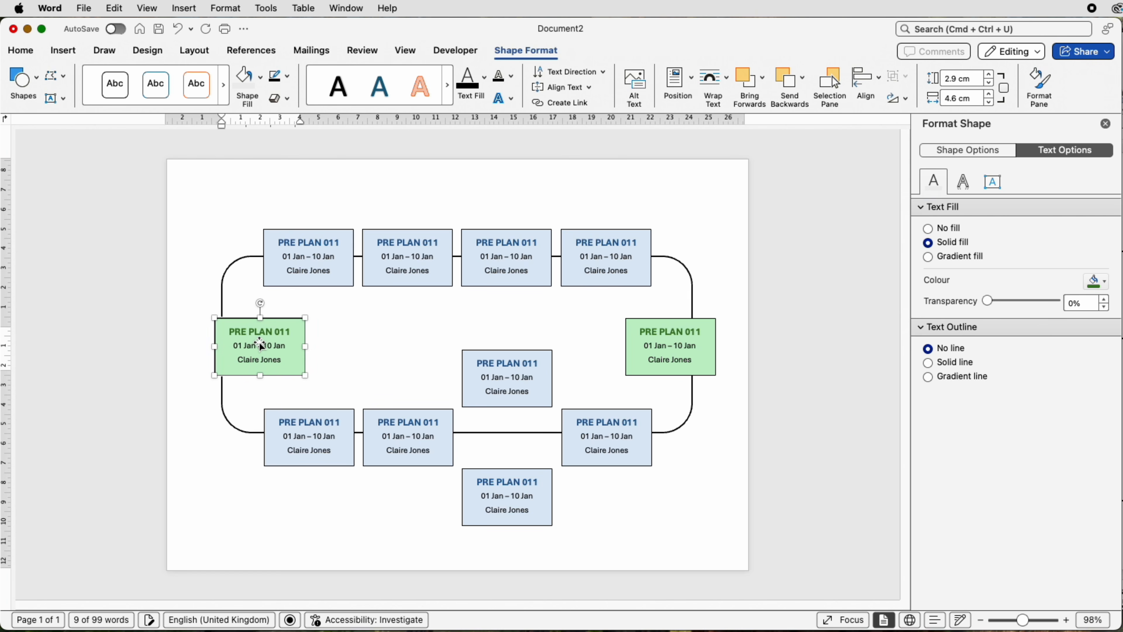
{"action": "key", "text": "Left"}
{"action": "key", "text": "Left"}
{"action": "key", "text": "Left"}
{"action": "key", "text": "Left"}
{"action": "key", "text": "Left"}
{"action": "key", "text": "Left"}
{"action": "key", "text": "Left"}
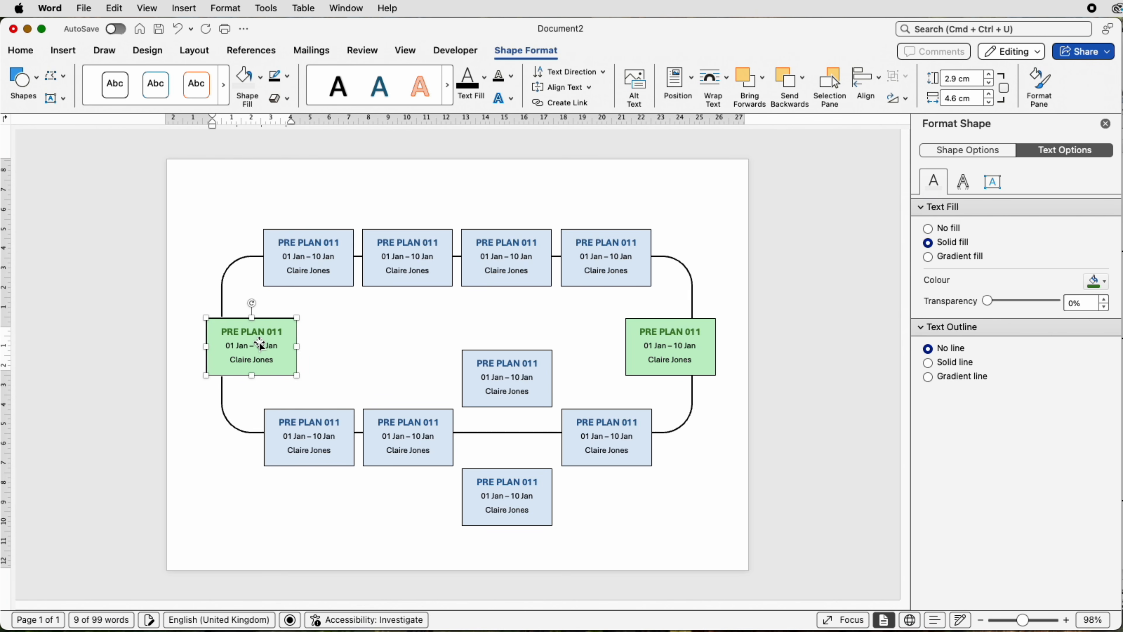
{"action": "key", "text": "Left"}
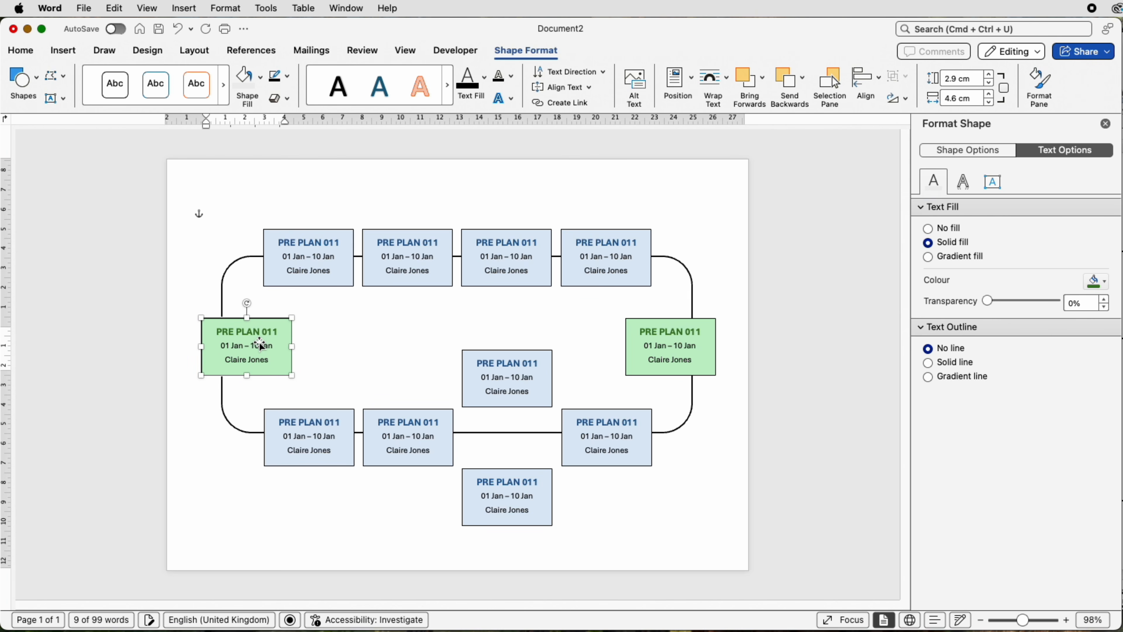
{"action": "left_click", "coordinate": [714, 206]}
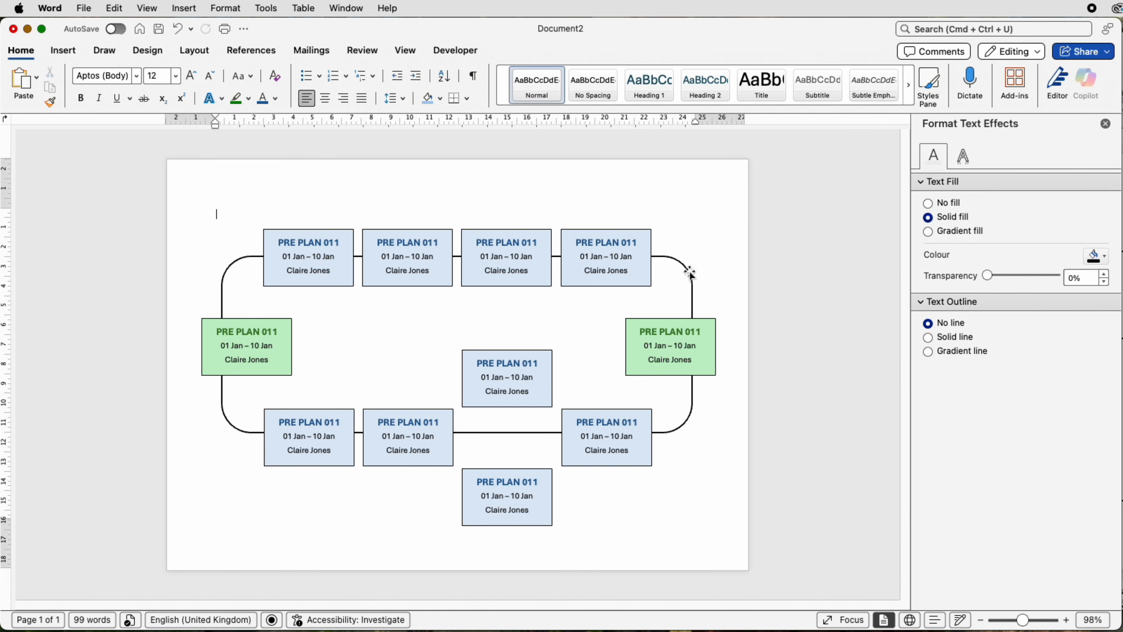
Step: Duplicate the rounded rectangle above the original and narrow the copy to about 10.8 cm wide
{"action": "left_click", "coordinate": [690, 274]}
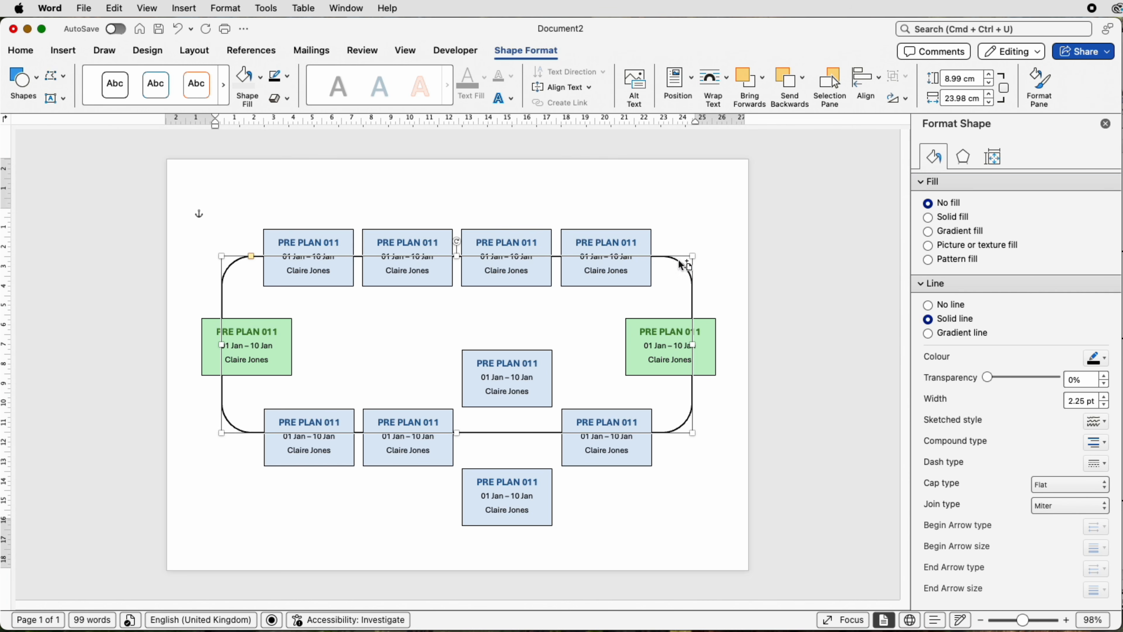
{"action": "left_click_drag", "start_coordinate": [679, 260], "coordinate": [680, 214]}
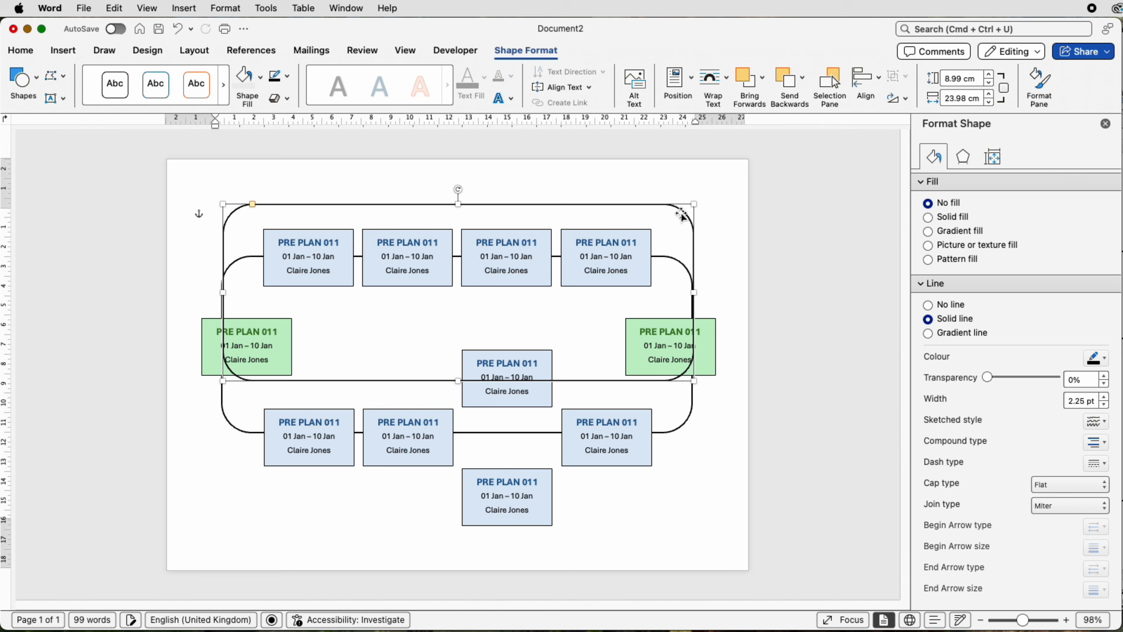
{"action": "left_click_drag", "start_coordinate": [693, 292], "coordinate": [434, 284]}
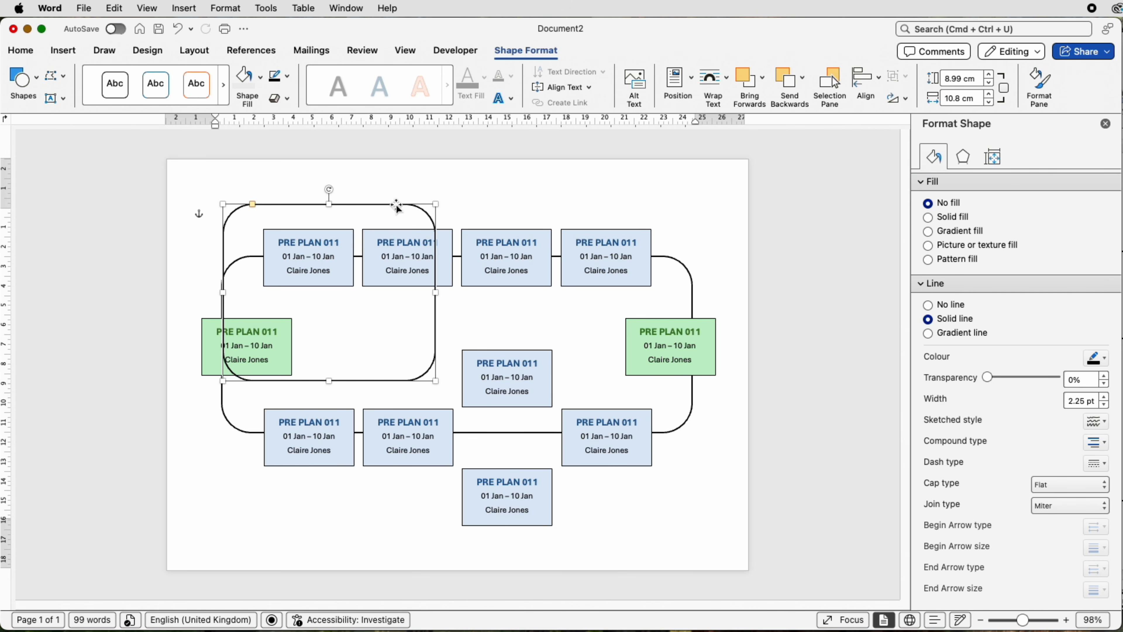
Step: Move the copied rounded rectangle over the two staggered blue boxes and resize it to about 10.3 cm wide and 6.1 cm high
{"action": "left_click_drag", "start_coordinate": [397, 206], "coordinate": [572, 373]}
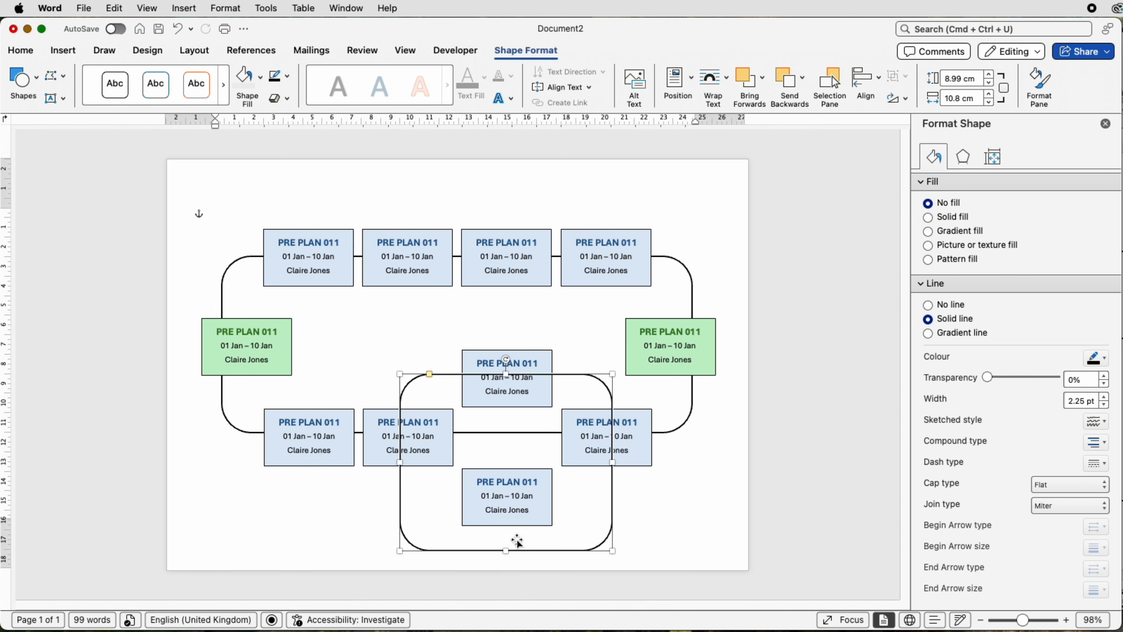
{"action": "left_click_drag", "start_coordinate": [506, 550], "coordinate": [509, 498]}
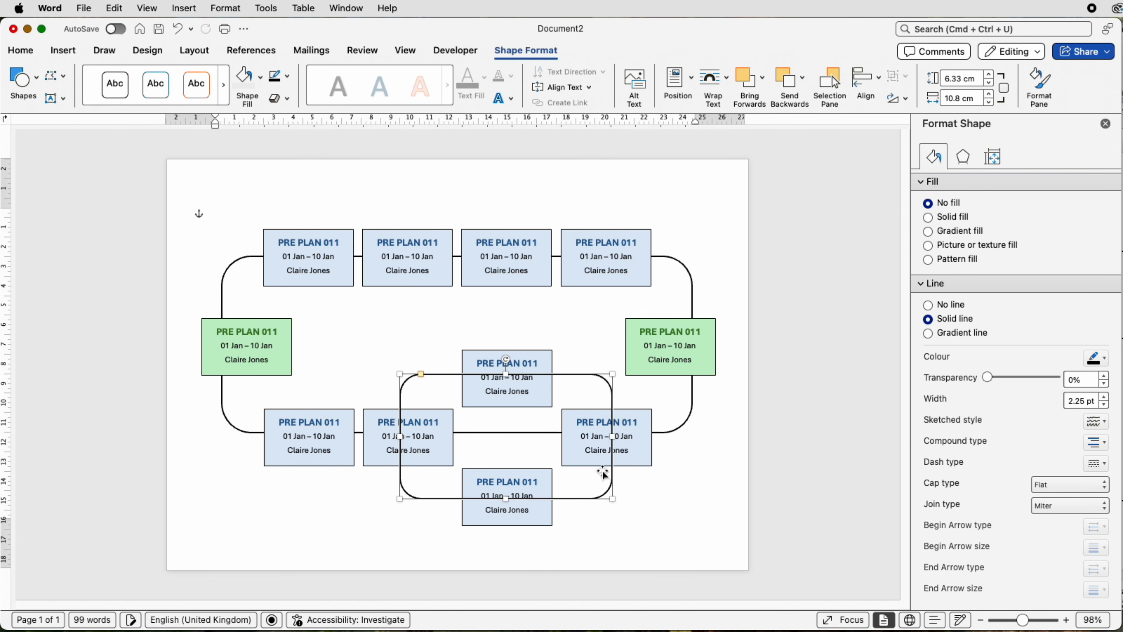
{"action": "left_click_drag", "start_coordinate": [612, 436], "coordinate": [608, 437]}
{"action": "left_click_drag", "start_coordinate": [402, 437], "coordinate": [405, 437]}
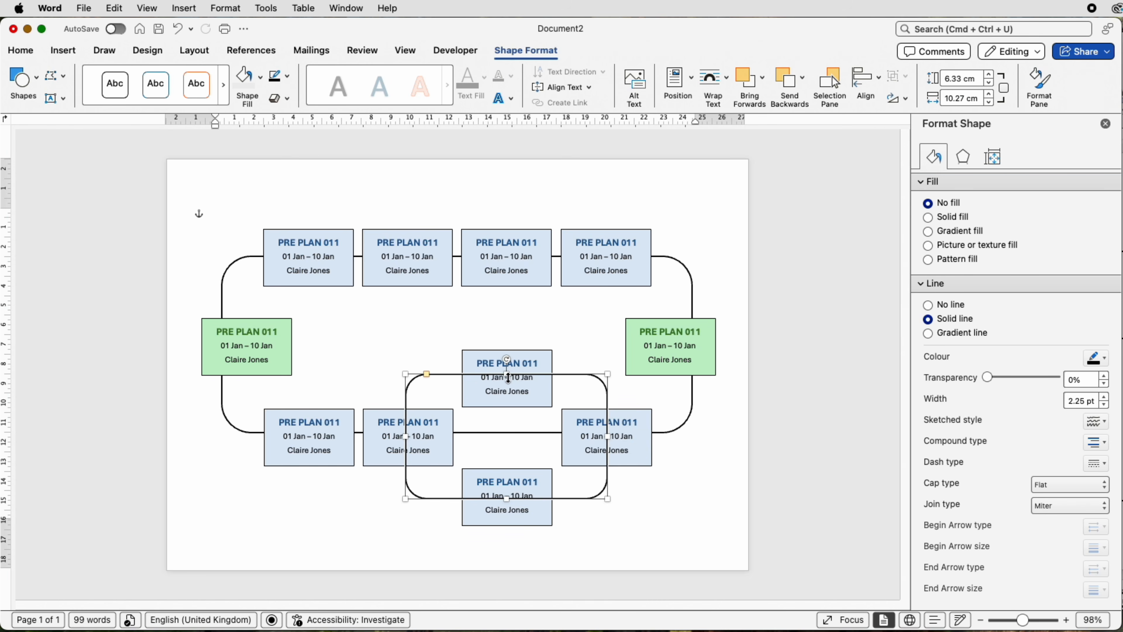
{"action": "left_click_drag", "start_coordinate": [507, 378], "coordinate": [507, 379]}
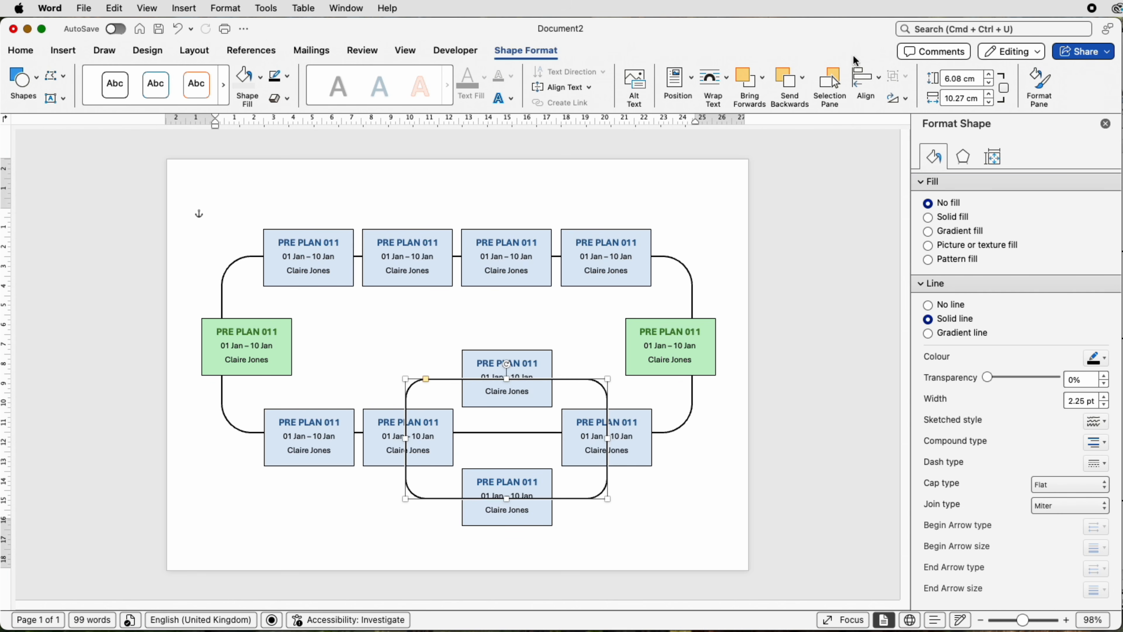
Step: Send the smaller rounded rectangle behind all the task boxes with Send to Back and deselect it
{"action": "left_click", "coordinate": [801, 78]}
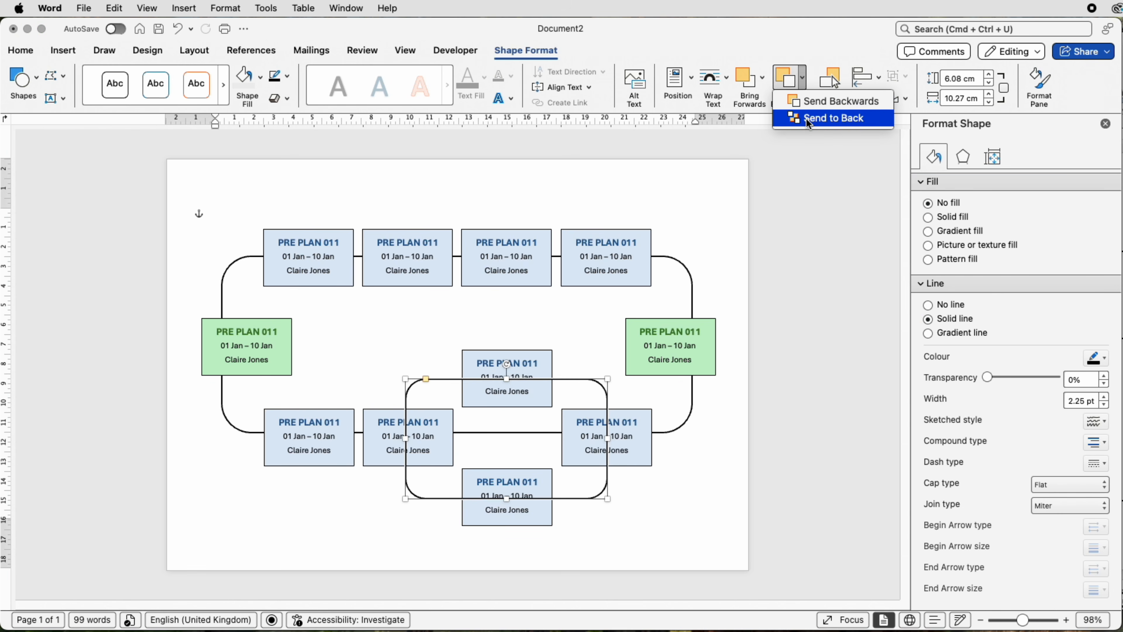
{"action": "left_click", "coordinate": [803, 80]}
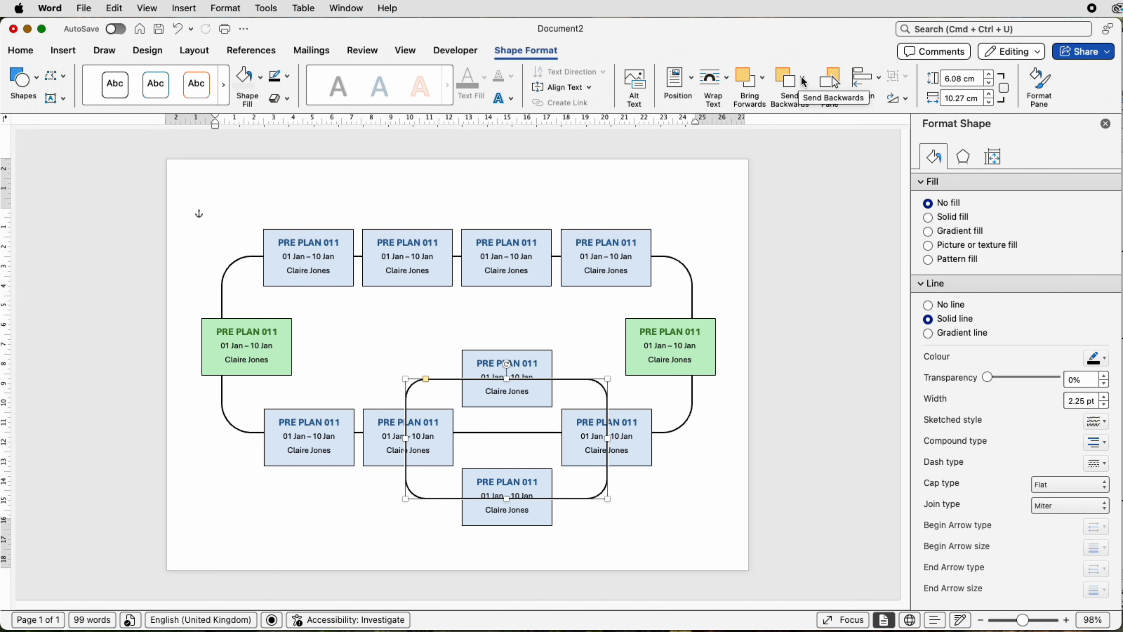
{"action": "left_click", "coordinate": [802, 80]}
{"action": "left_click", "coordinate": [805, 120]}
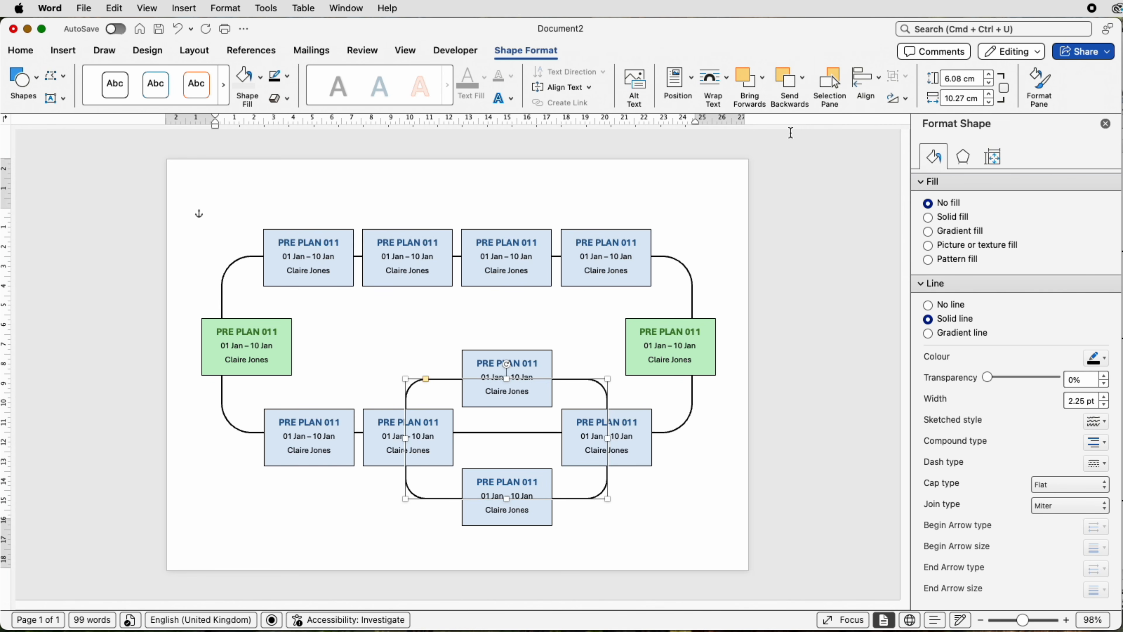
{"action": "left_click", "coordinate": [704, 189]}
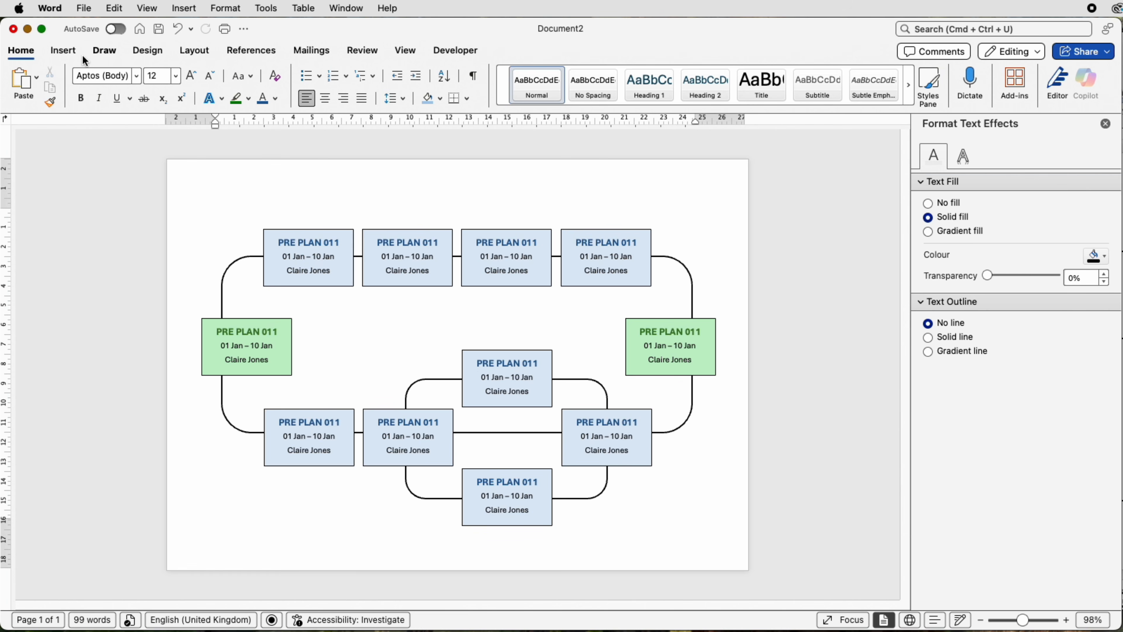
Step: Draw a rectangle about 6.2 cm wide and 0.8 cm high over the line between the lower row's second and third blue boxes
{"action": "left_click", "coordinate": [65, 50]}
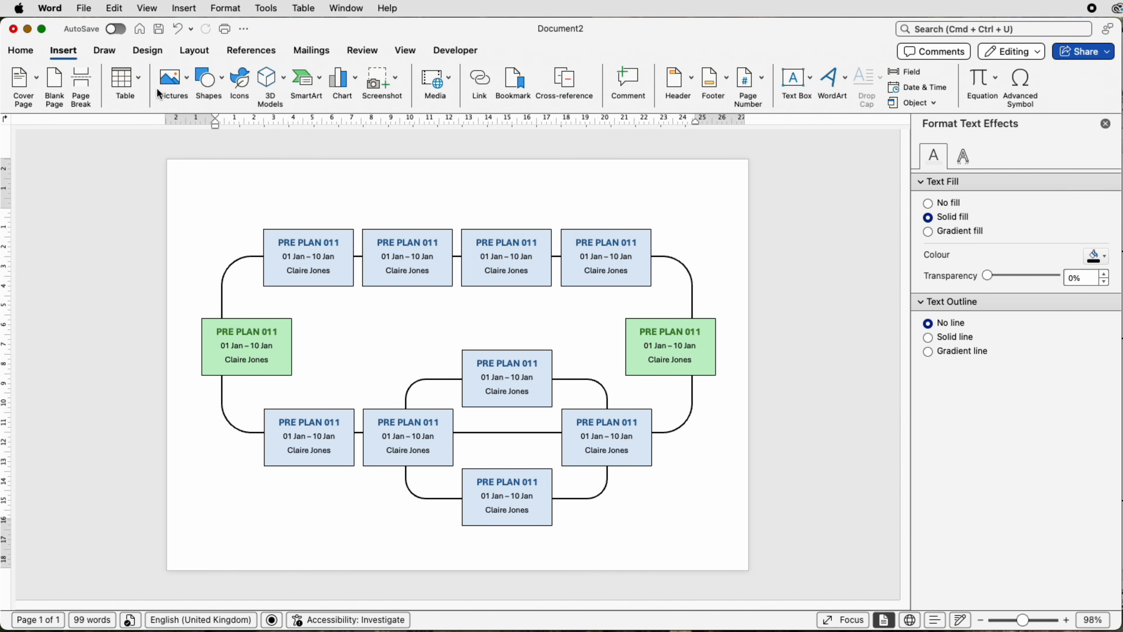
{"action": "left_click", "coordinate": [222, 92]}
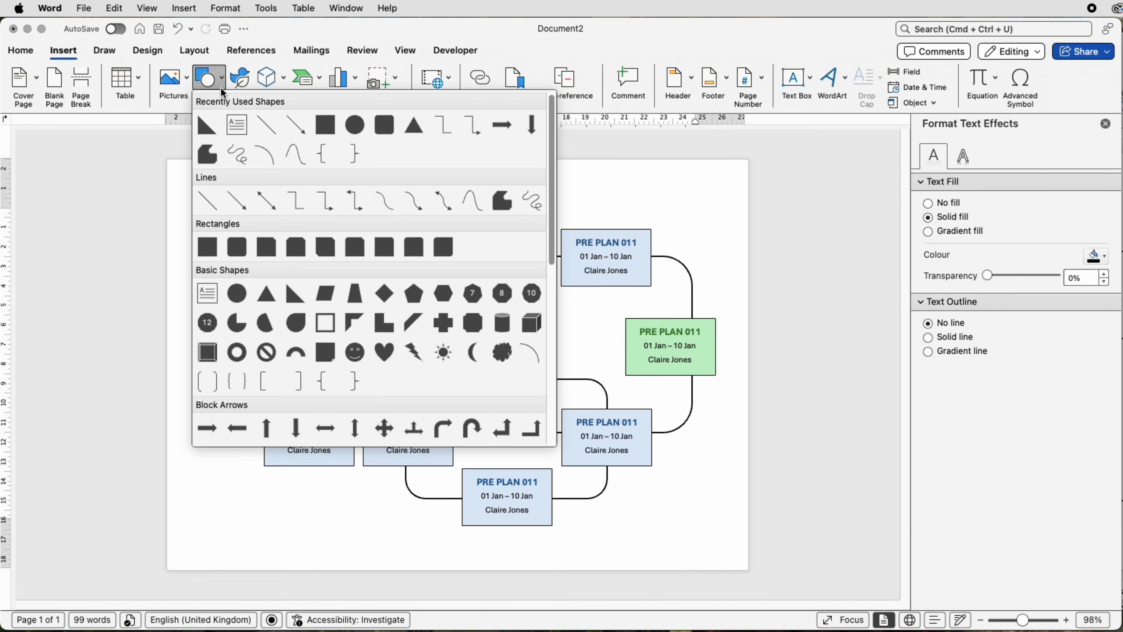
{"action": "left_click", "coordinate": [207, 247]}
{"action": "left_click_drag", "start_coordinate": [445, 424], "coordinate": [571, 440]}
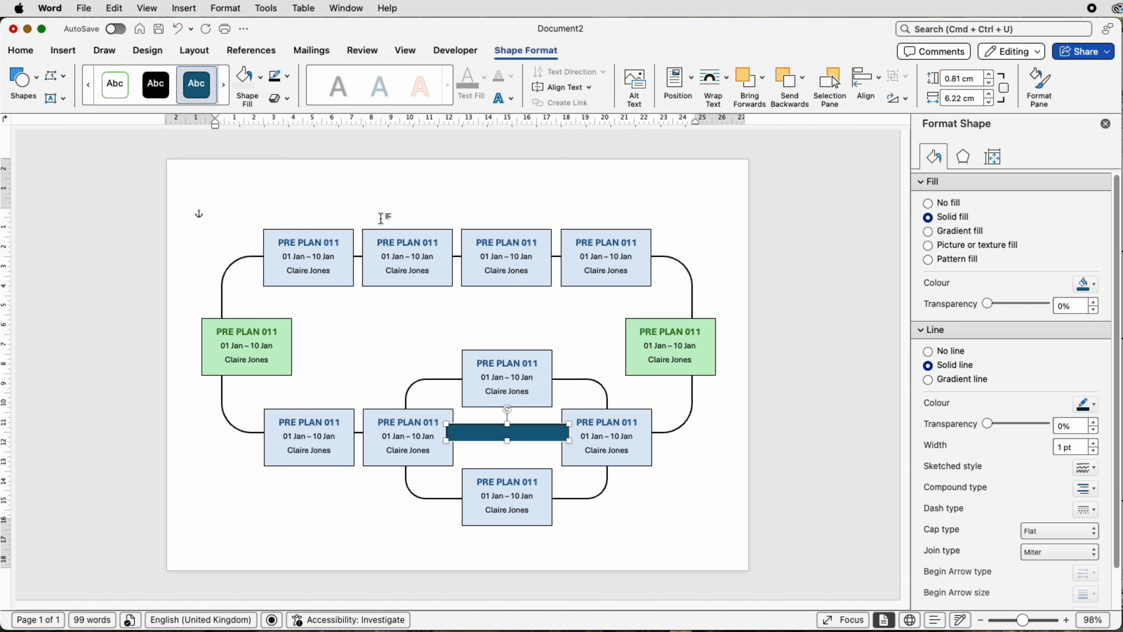
Step: Remove the new rectangle's outline and fill it with white
{"action": "left_click", "coordinate": [288, 78]}
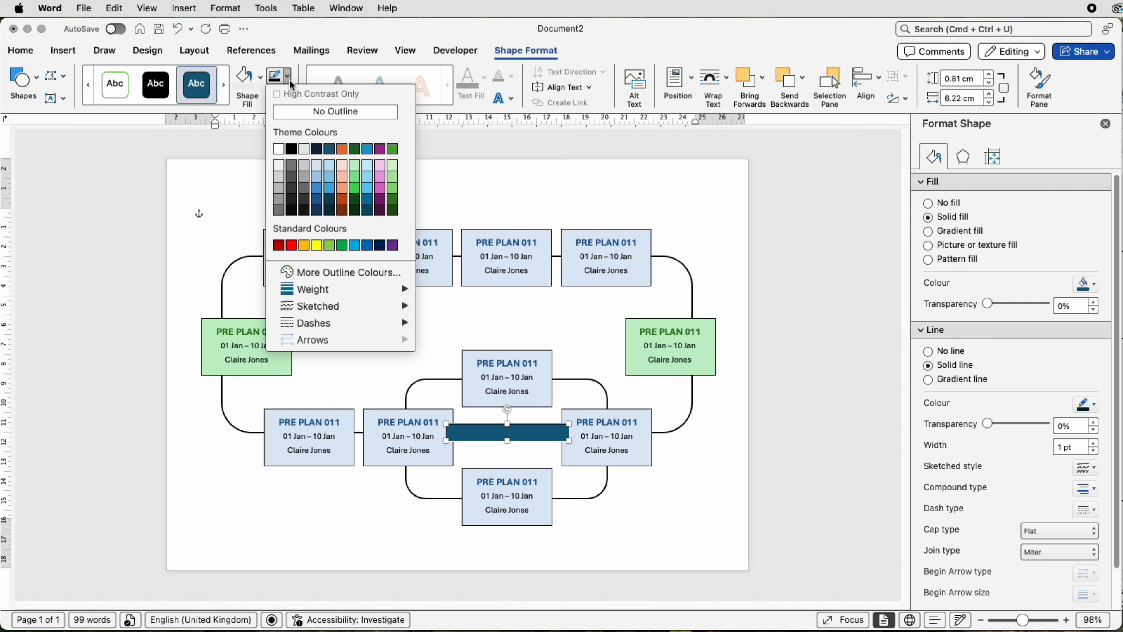
{"action": "left_click", "coordinate": [289, 112]}
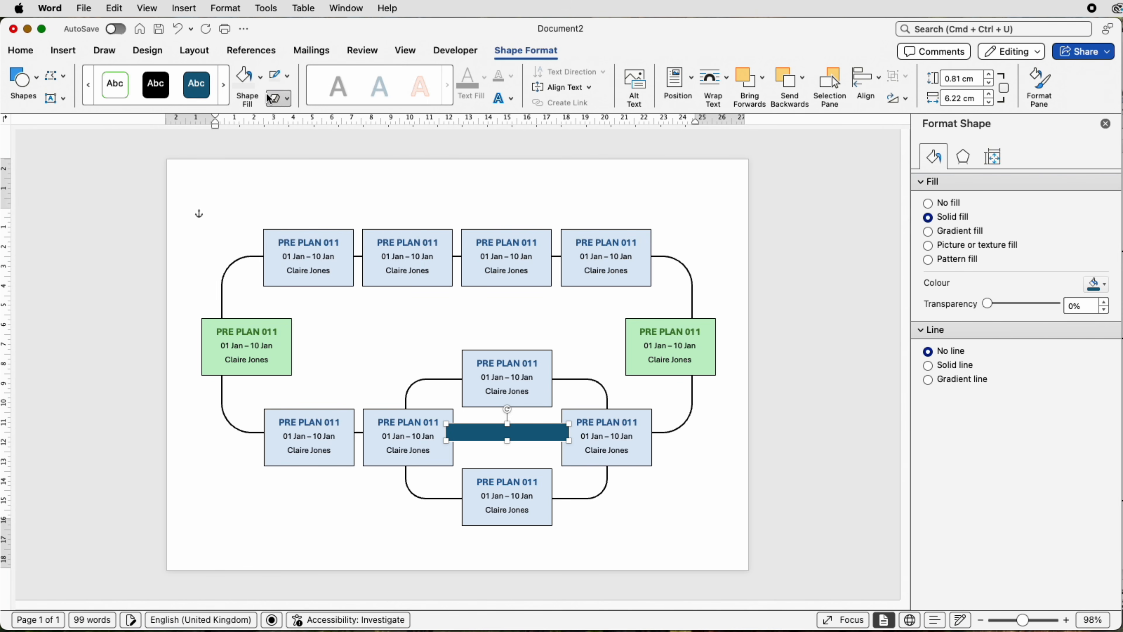
{"action": "left_click", "coordinate": [260, 82]}
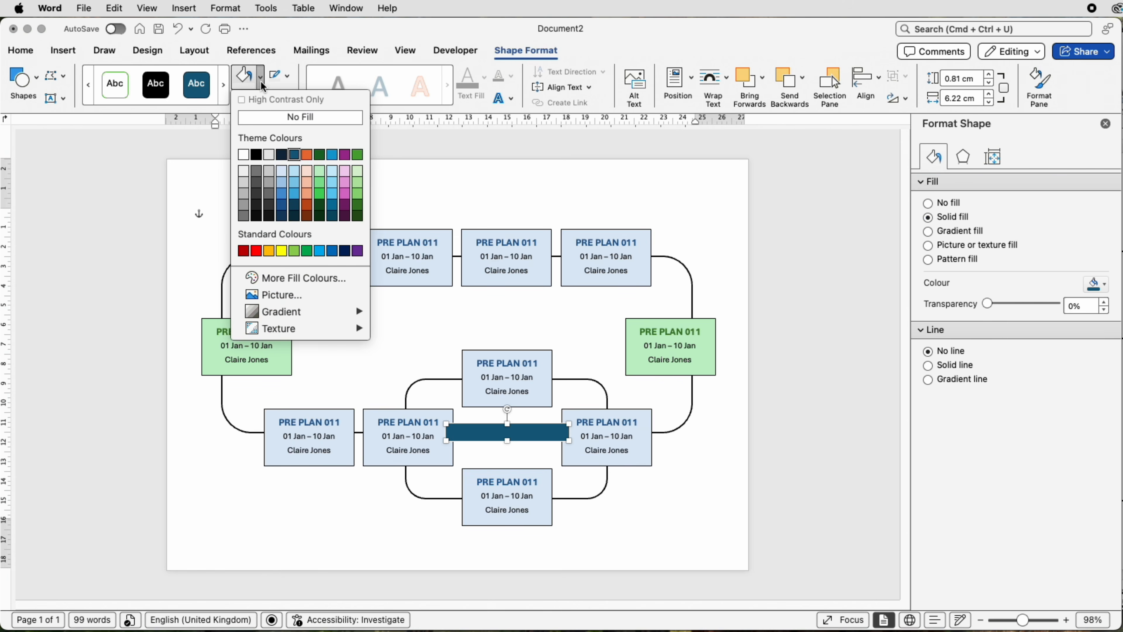
{"action": "left_click", "coordinate": [244, 155]}
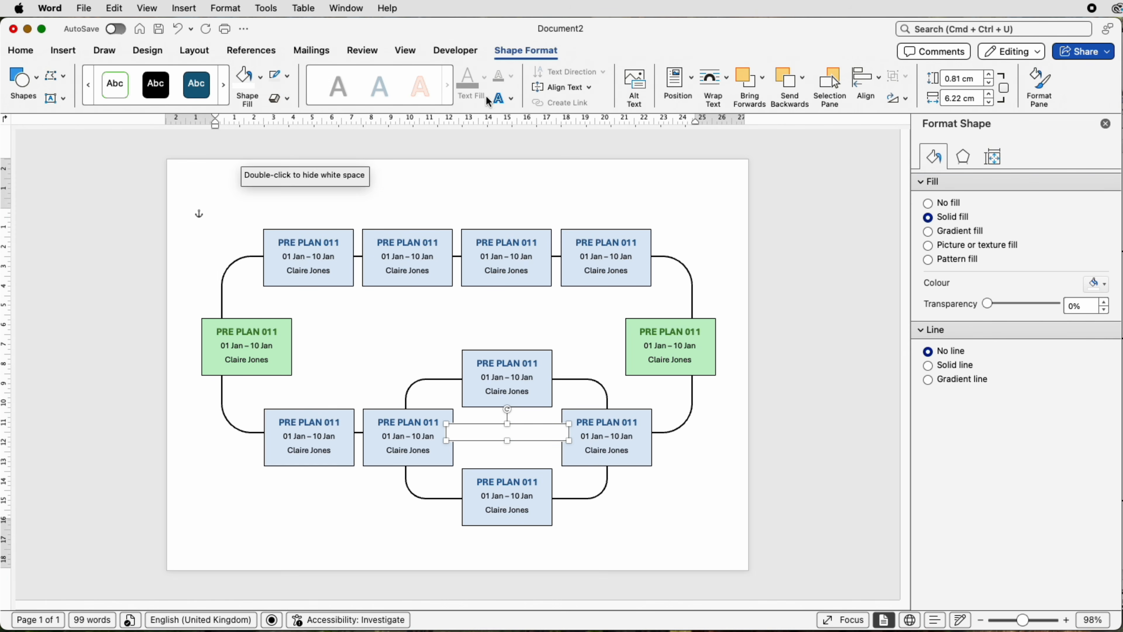
Step: Send the white rectangle to the back, bring it forwards until it covers only the connecting line, and clear the selection
{"action": "left_click", "coordinate": [803, 78]}
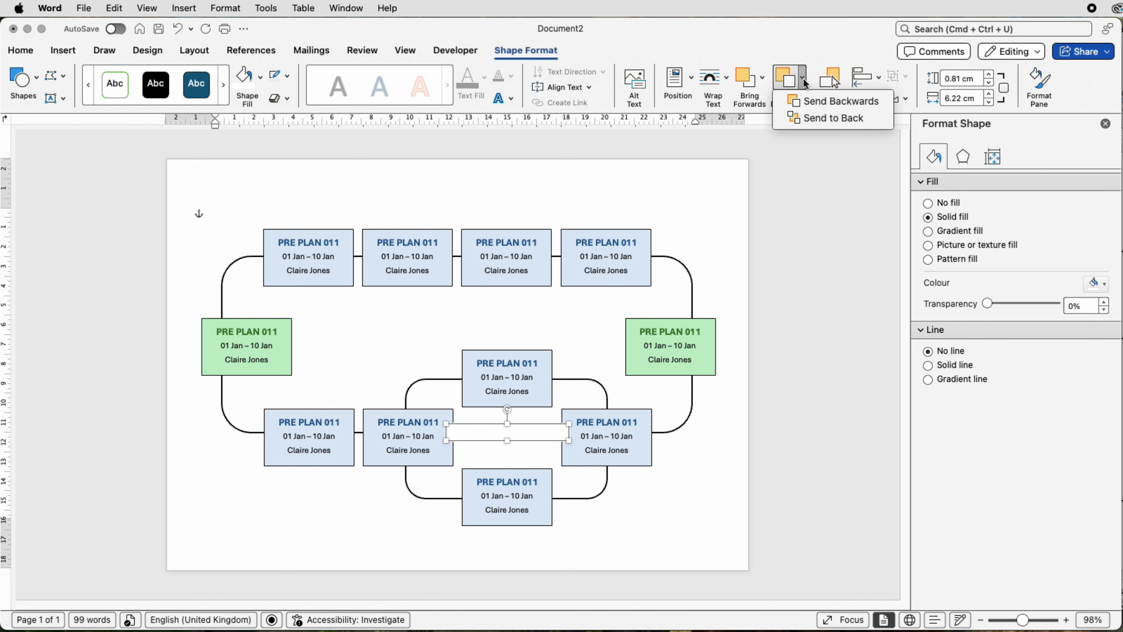
{"action": "left_click", "coordinate": [810, 118]}
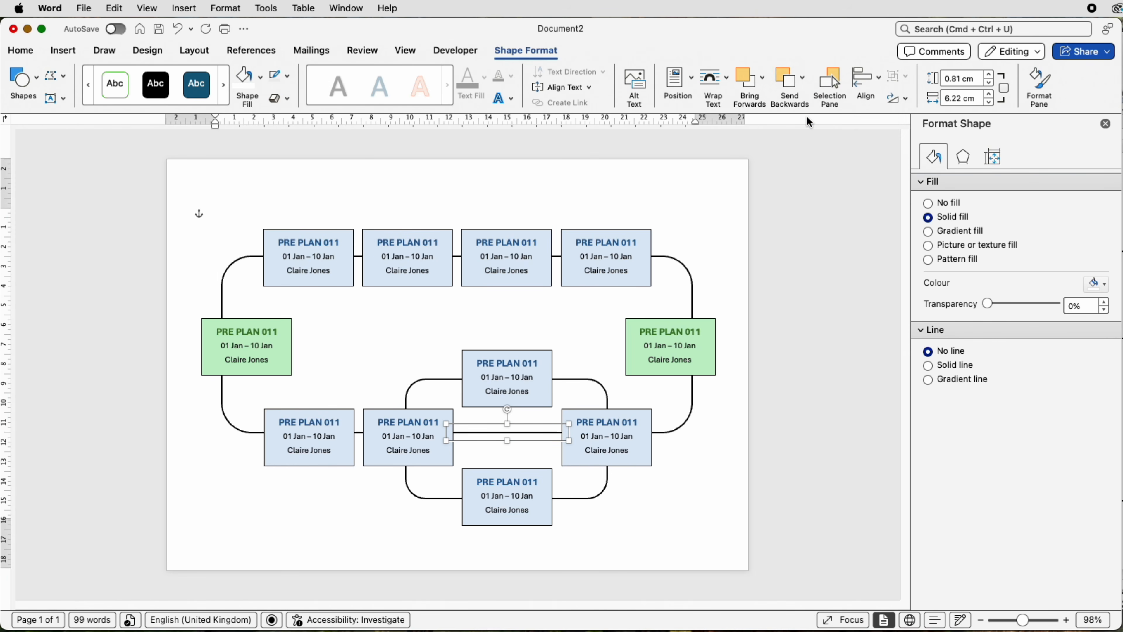
{"action": "left_click", "coordinate": [750, 90]}
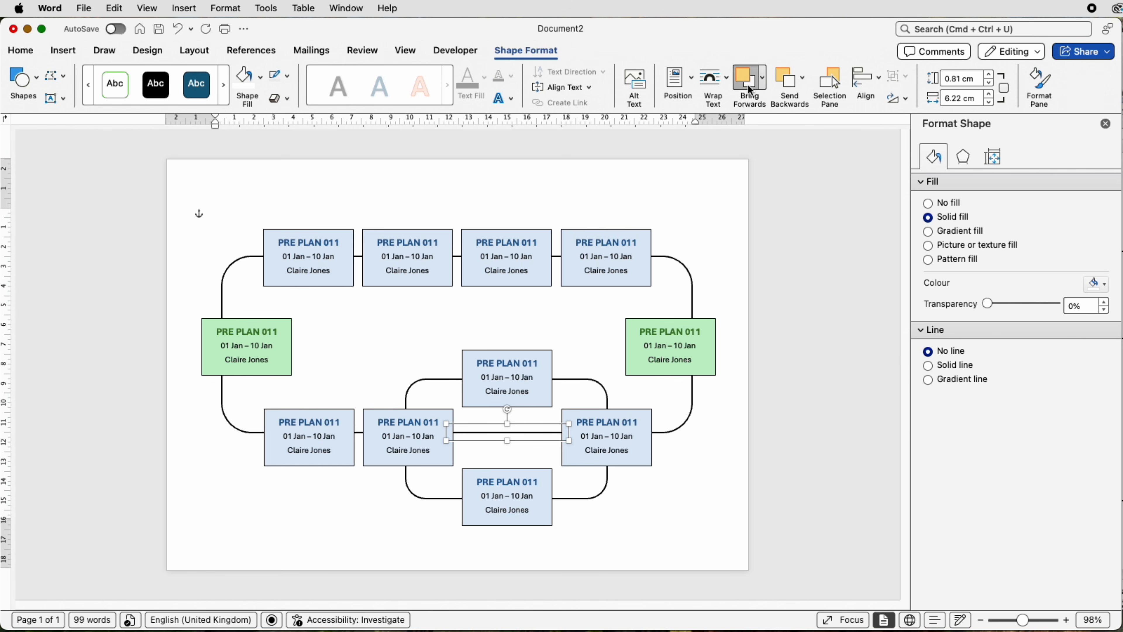
{"action": "left_click", "coordinate": [748, 89]}
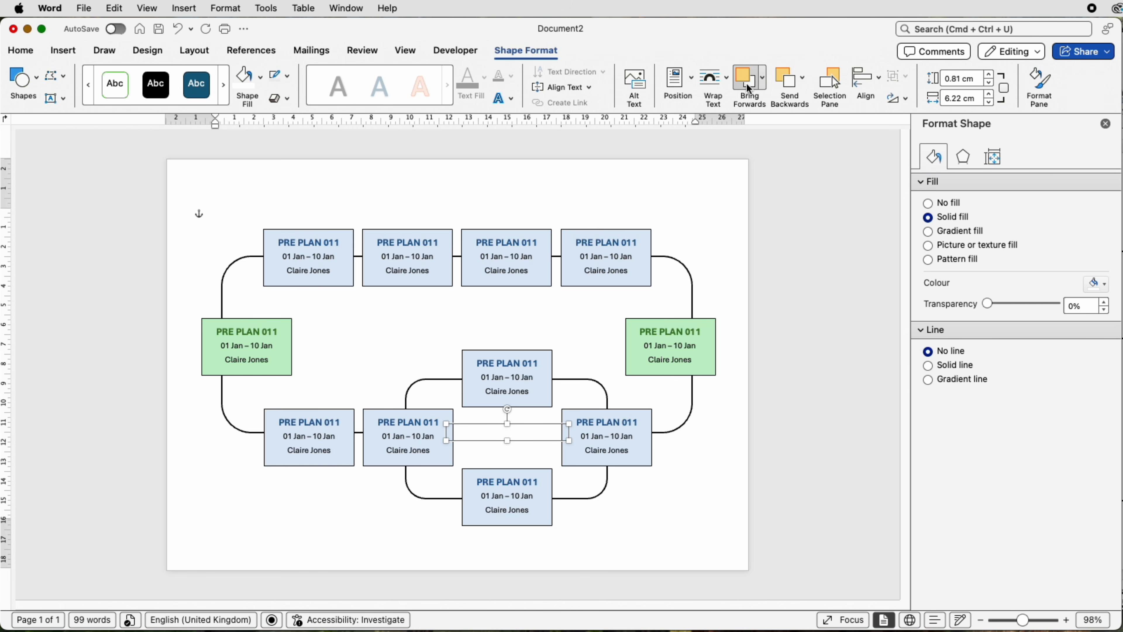
{"action": "left_click", "coordinate": [586, 312]}
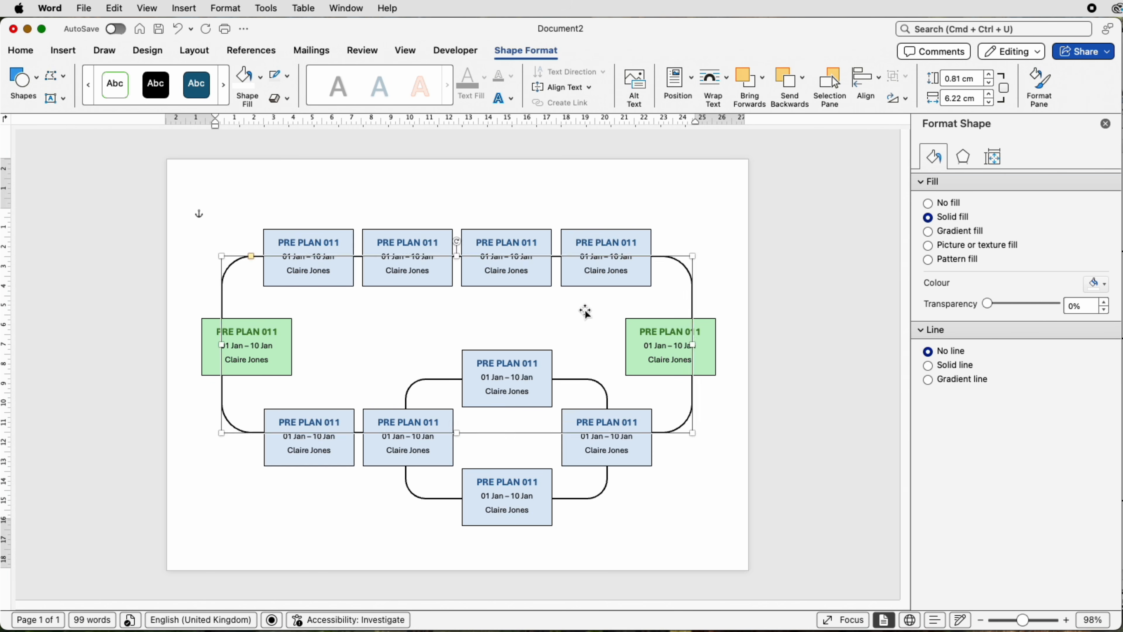
{"action": "left_click", "coordinate": [708, 499]}
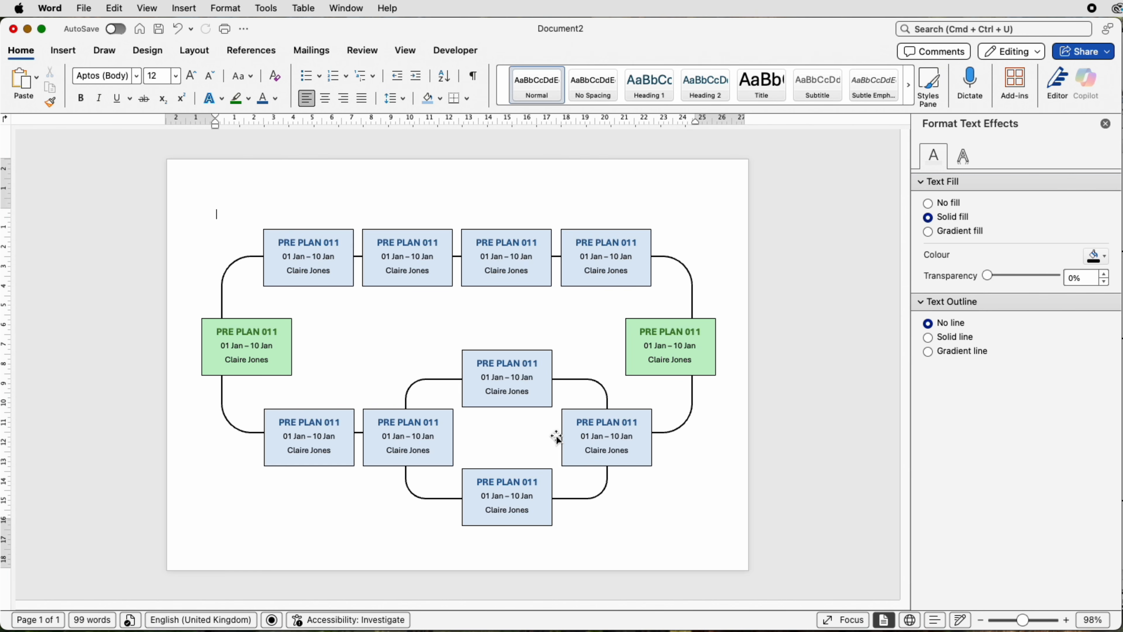
Step: Draw a right triangle about 0.97 cm wide and high above the first blue task box, rotated to point right
{"action": "left_click", "coordinate": [67, 49]}
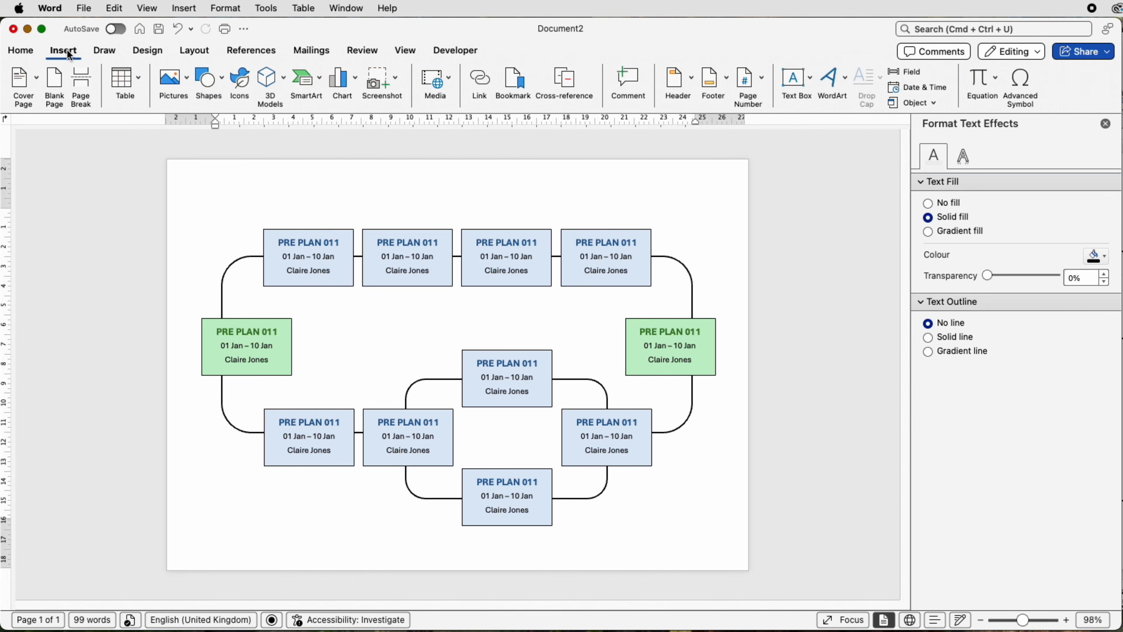
{"action": "left_click", "coordinate": [219, 86]}
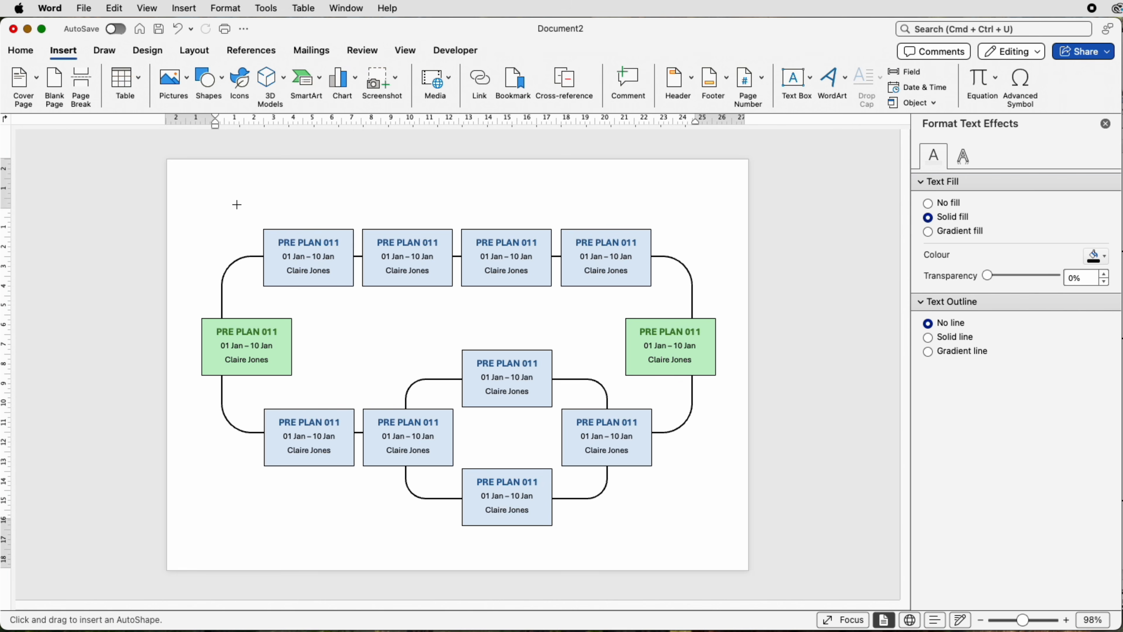
{"action": "mouse_move", "coordinate": [237, 205]}
{"action": "left_mouse_down"}
{"action": "mouse_move", "coordinate": [257, 223]}
{"action": "mouse_move", "coordinate": [226, 193]}
{"action": "mouse_move", "coordinate": [221, 234]}
{"action": "left_mouse_up"}
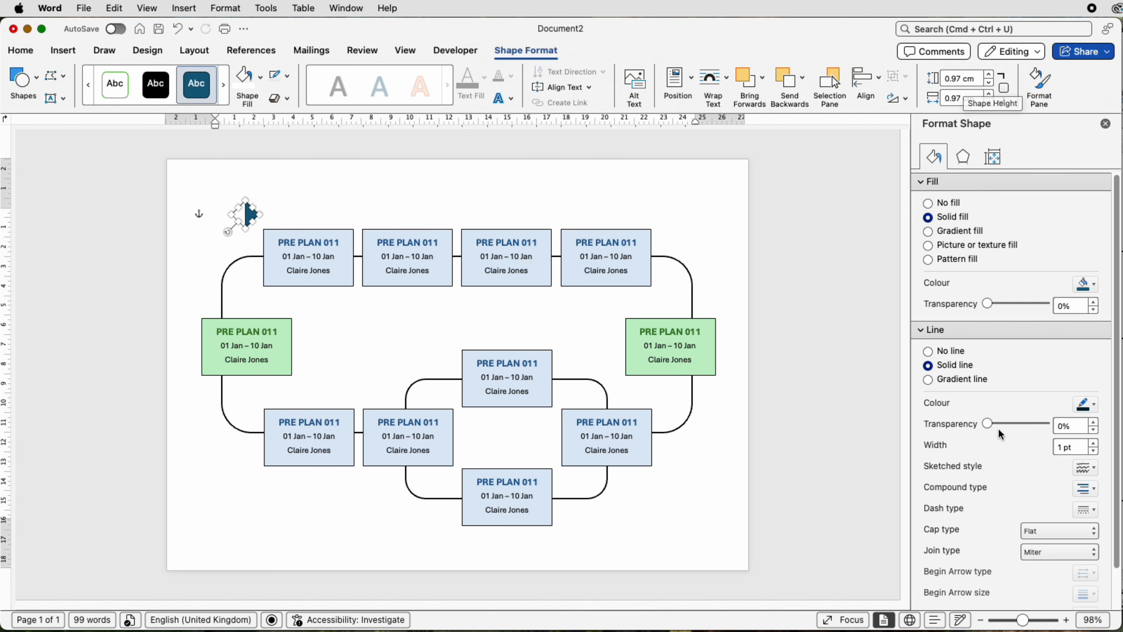
Step: Lock the triangle's aspect ratio and set its height to 0.4 cm
{"action": "left_click_drag", "start_coordinate": [1025, 623], "coordinate": [1038, 622]}
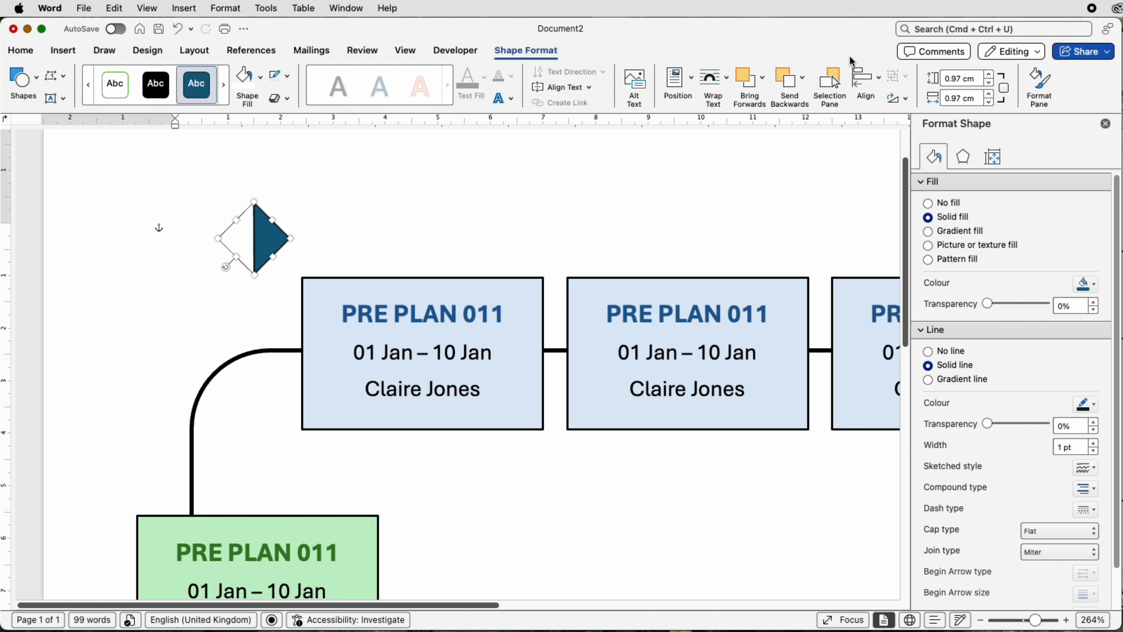
{"action": "left_click", "coordinate": [1003, 87]}
{"action": "left_click", "coordinate": [961, 79]}
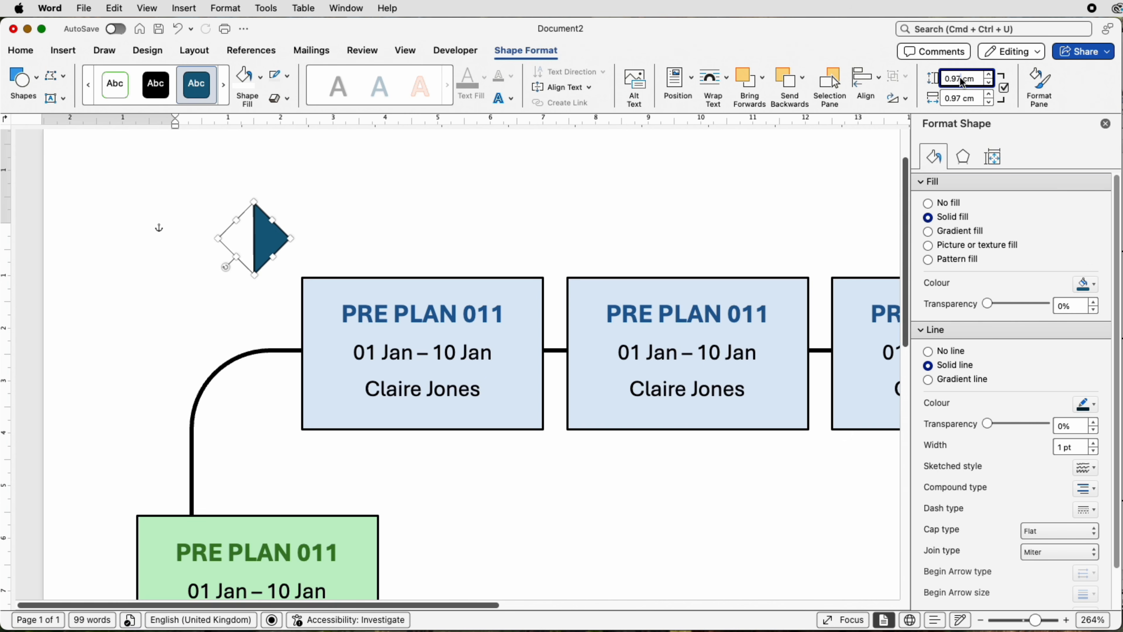
{"action": "key", "text": "BackSpace"}
{"action": "key", "text": "BackSpace"}
{"action": "key", "text": "Return"}
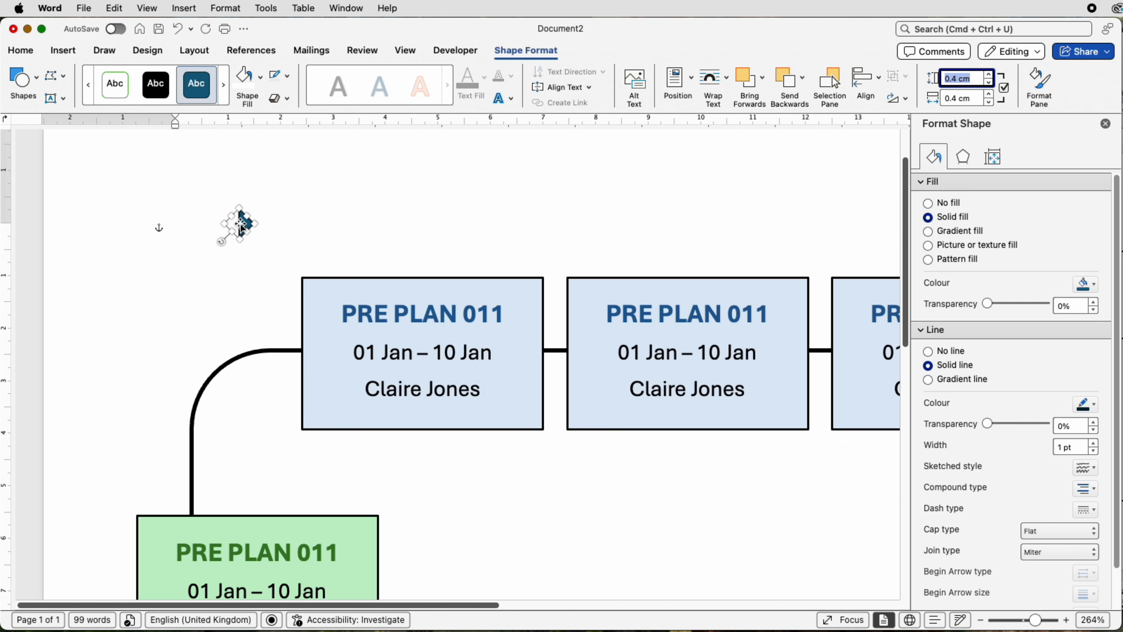
Step: Move the triangle to the curved line's end at the first blue box and place a copy before the second box
{"action": "left_click_drag", "start_coordinate": [241, 231], "coordinate": [287, 349]}
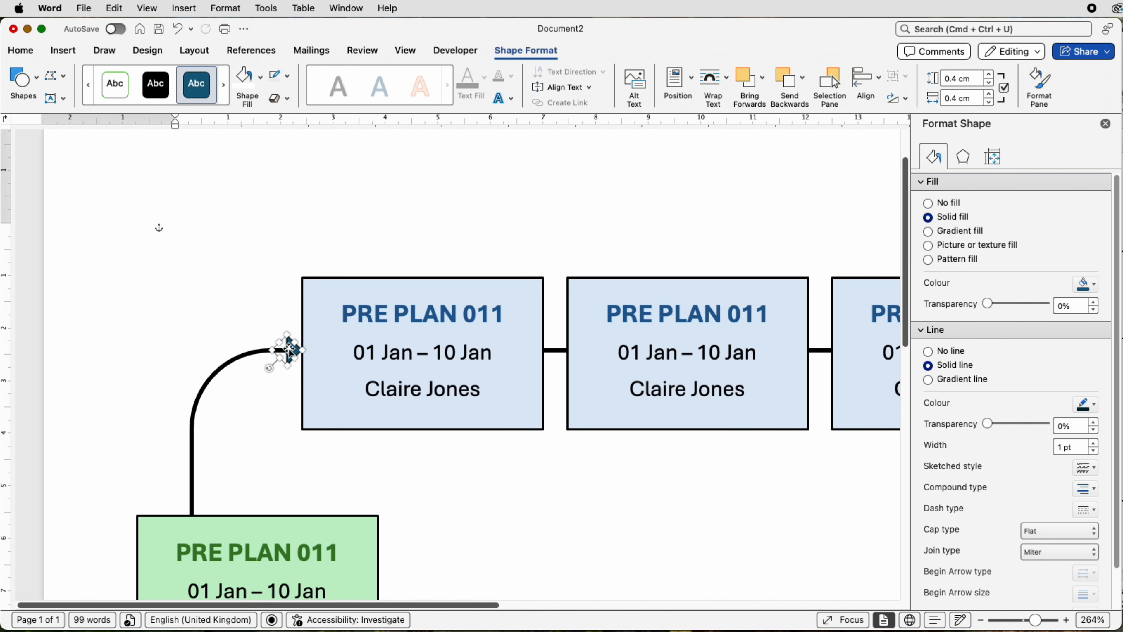
{"action": "left_click", "coordinate": [283, 310]}
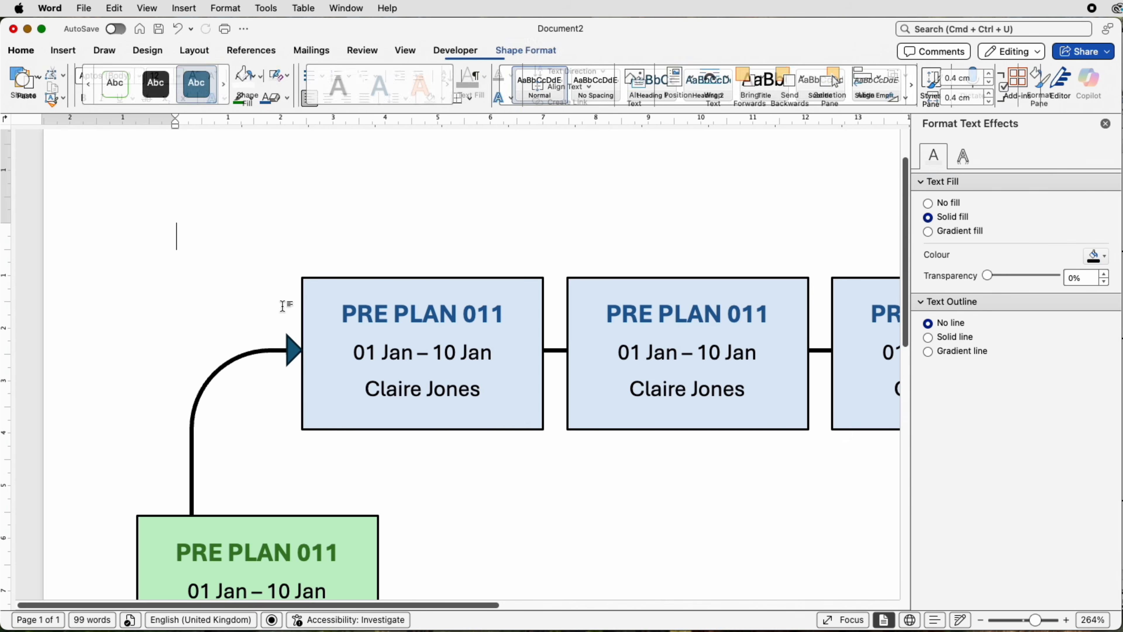
{"action": "key", "text": "super+v"}
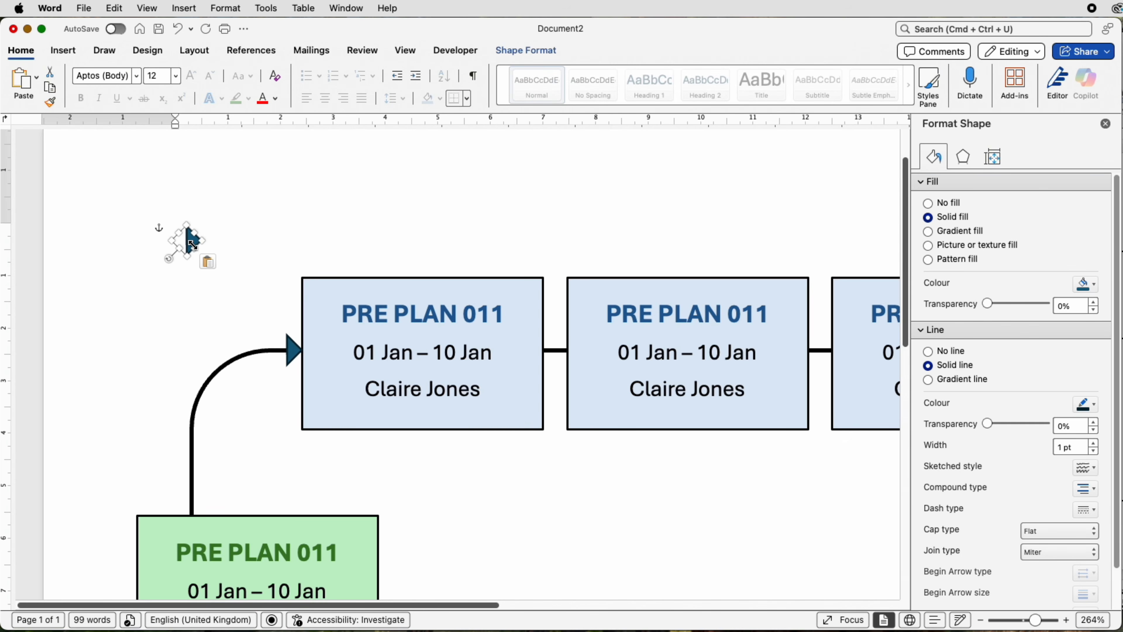
{"action": "left_click_drag", "start_coordinate": [191, 239], "coordinate": [559, 347]}
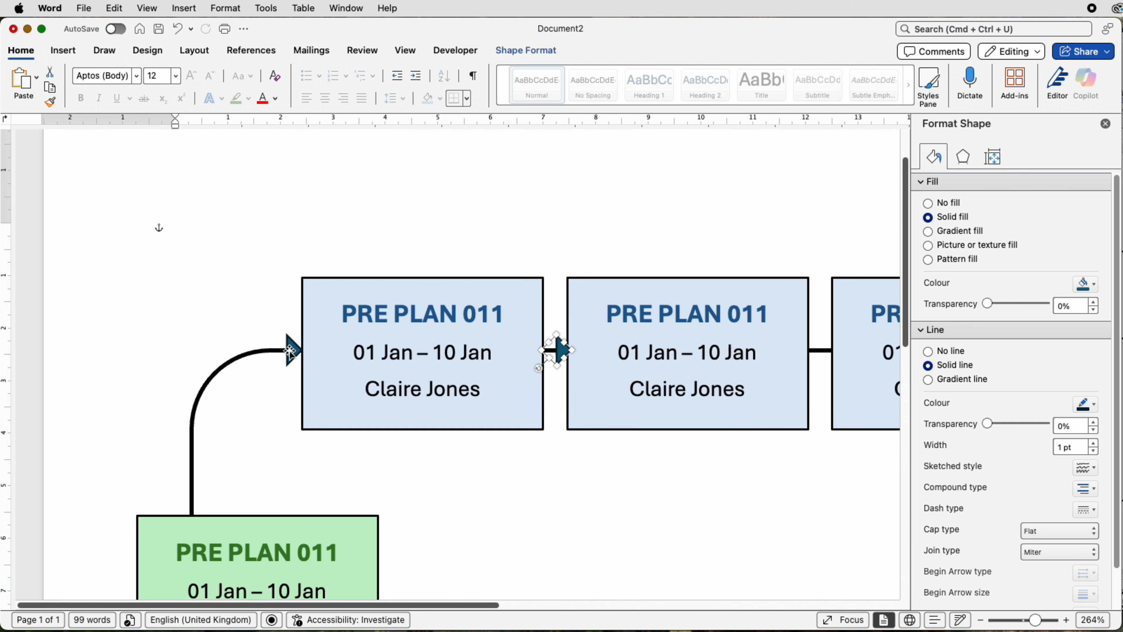
Step: Fill both triangle arrowheads in the upper row with black
{"action": "left_click", "coordinate": [292, 352]}
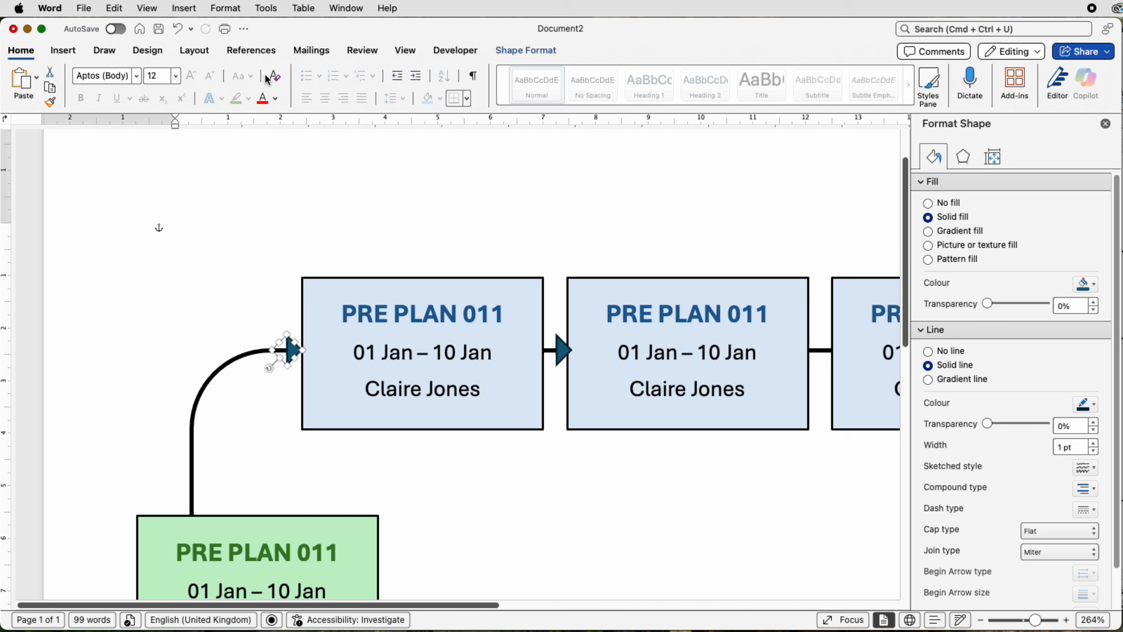
{"action": "left_click", "coordinate": [527, 51]}
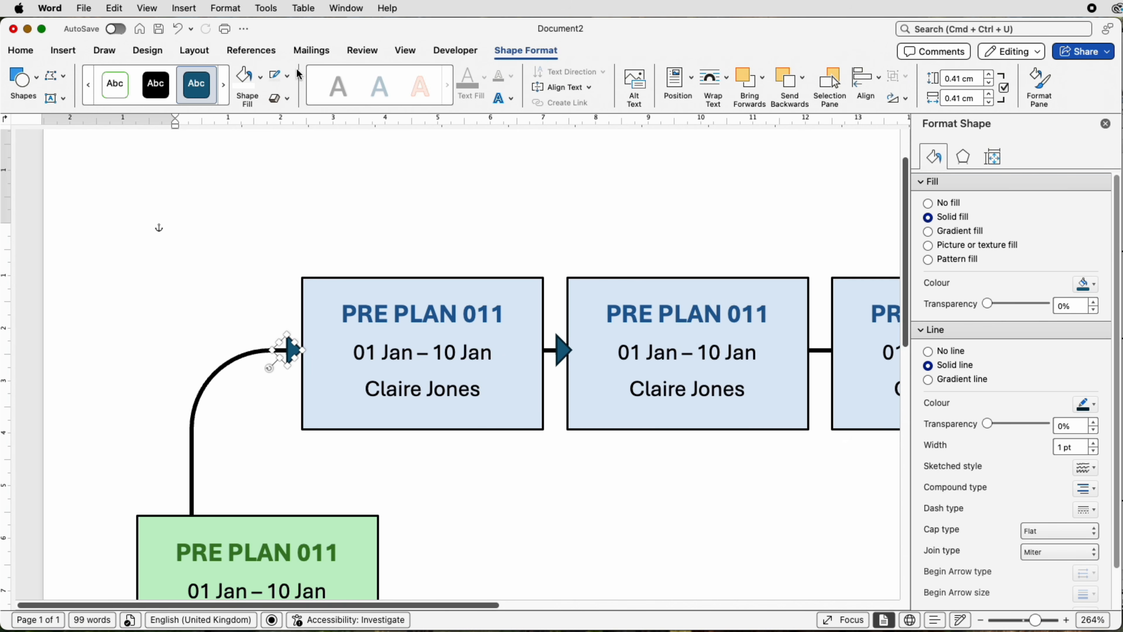
{"action": "left_click", "coordinate": [261, 78]}
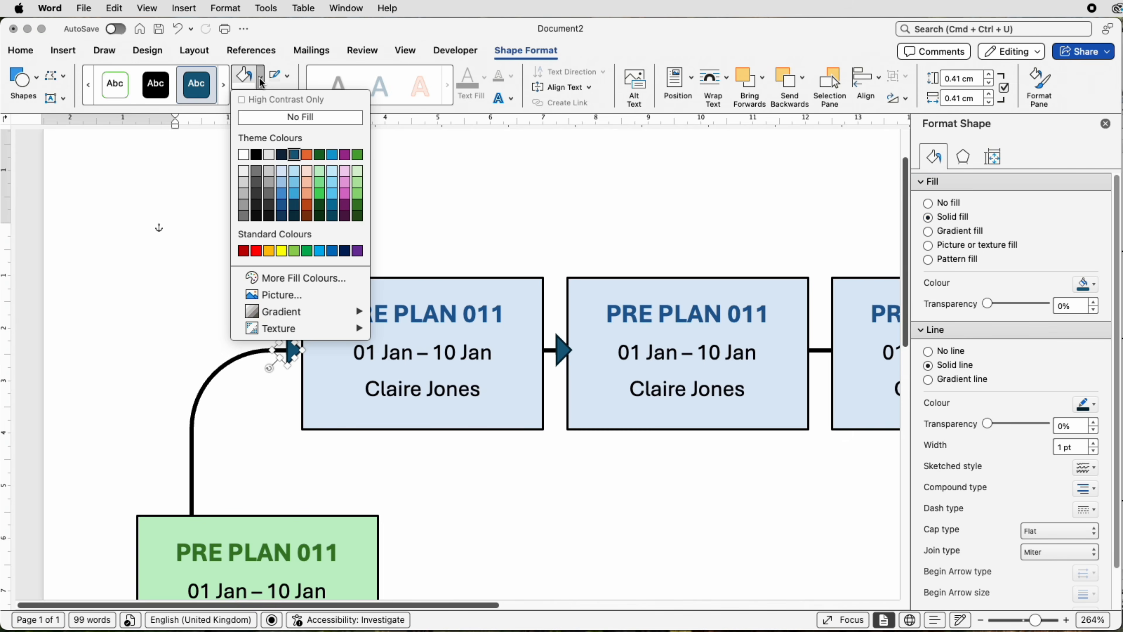
{"action": "left_click", "coordinate": [257, 154]}
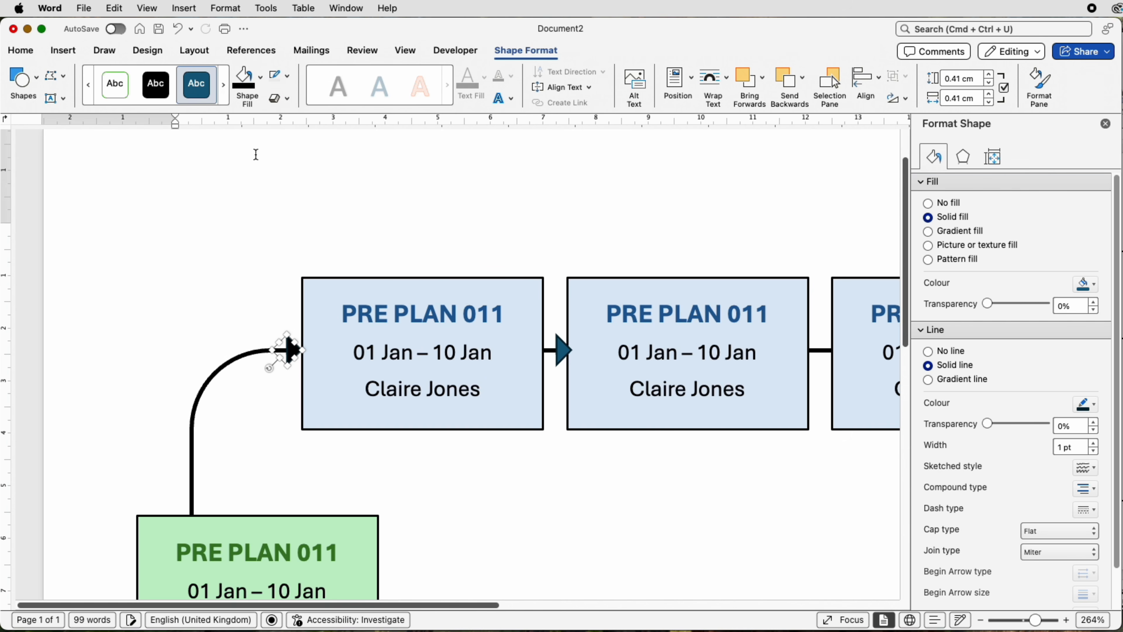
{"action": "left_click", "coordinate": [565, 352]}
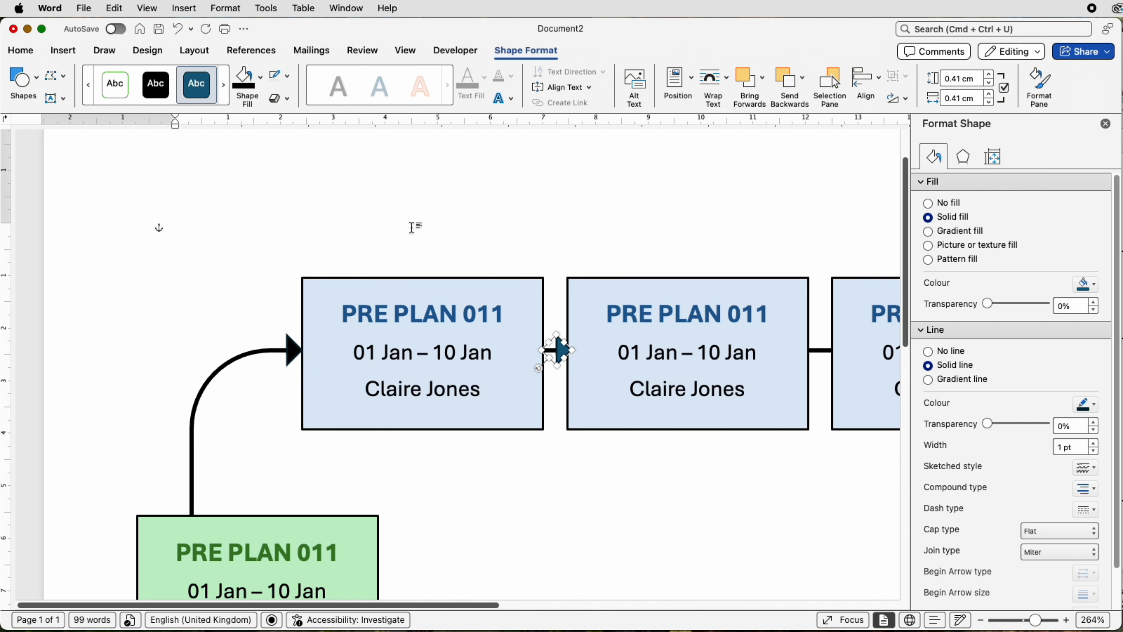
{"action": "left_click", "coordinate": [245, 84]}
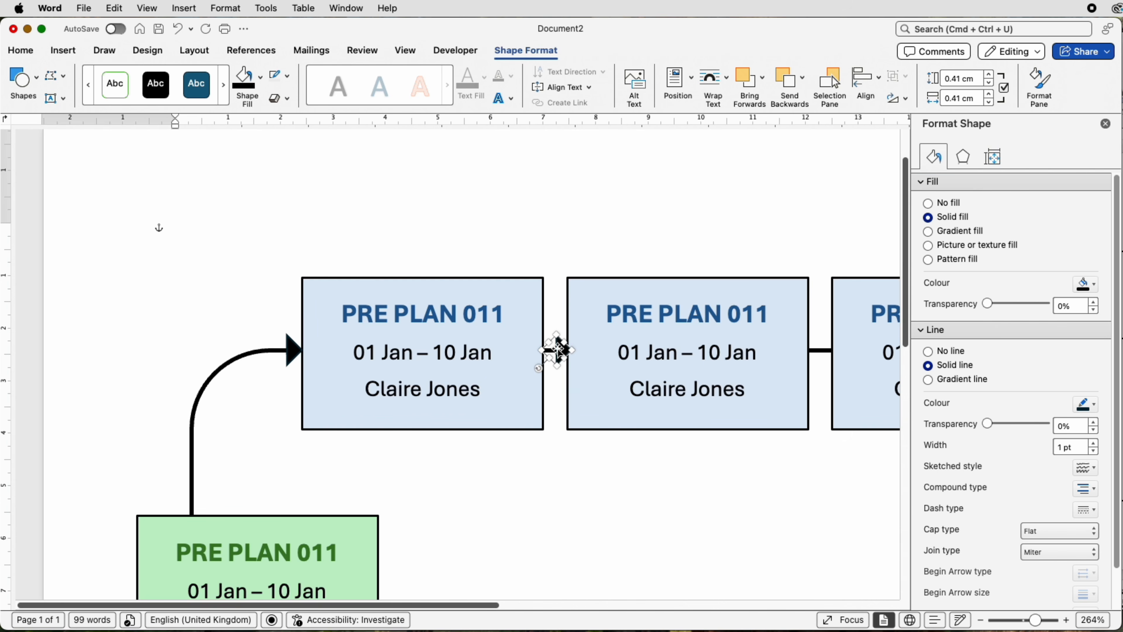
Step: Place copies of the black arrowhead on the connecting lines before the upper row's third and fourth blue boxes
{"action": "key", "text": "super+v"}
{"action": "left_click_drag", "start_coordinate": [586, 372], "coordinate": [822, 350]}
{"action": "scroll", "coordinate": [374, 429], "scroll_direction": "right", "scroll_amount": 10}
{"action": "key", "text": "super+v"}
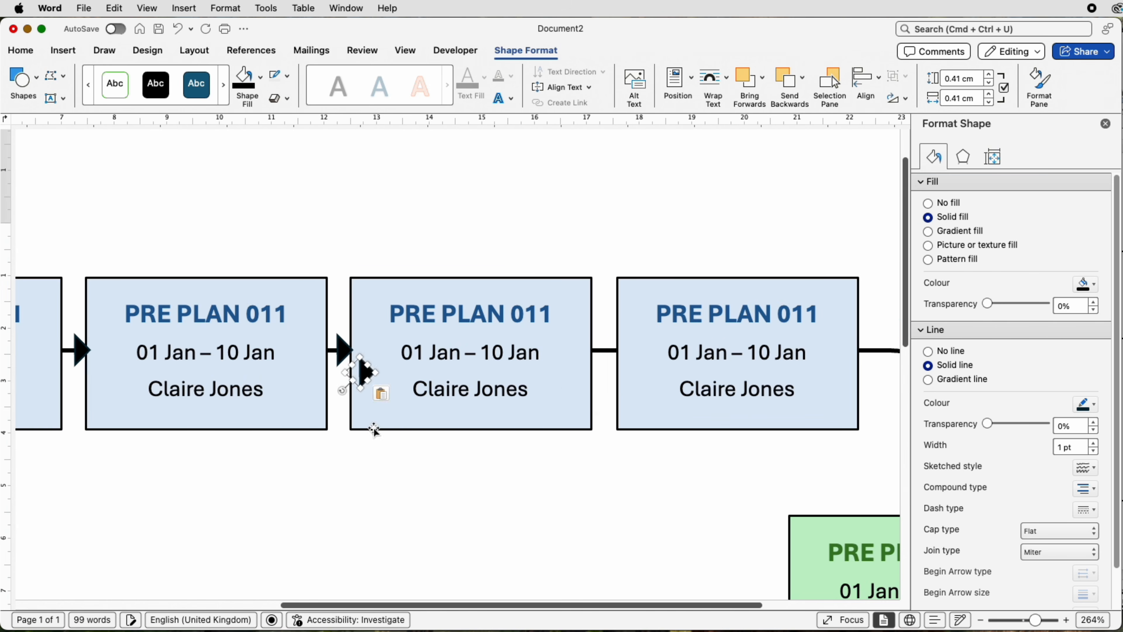
{"action": "left_click_drag", "start_coordinate": [367, 372], "coordinate": [610, 350]}
{"action": "scroll", "coordinate": [414, 509], "scroll_direction": "right", "scroll_amount": 5}
{"action": "key", "text": "super+v"}
{"action": "left_click_drag", "start_coordinate": [397, 372], "coordinate": [688, 465]}
{"action": "left_click_drag", "start_coordinate": [667, 484], "coordinate": [704, 480]}
{"action": "key", "text": "super+z"}
{"action": "key", "text": "super+z"}
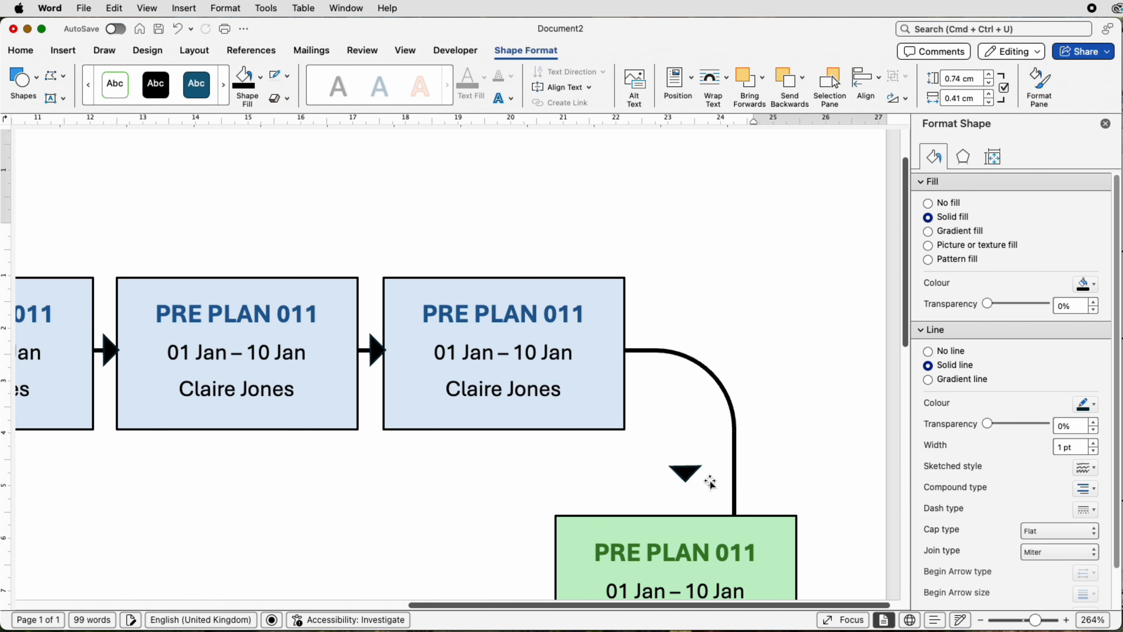
{"action": "key", "text": "Delete"}
Step: Place copies of the black arrowhead on the curved lines' ends above and below the right green box, pointing towards the box
{"action": "key", "text": "super+v"}
{"action": "left_click_drag", "start_coordinate": [396, 372], "coordinate": [735, 504]}
{"action": "scroll", "coordinate": [734, 504], "scroll_direction": "down", "scroll_amount": 5}
{"action": "key", "text": "super+c"}
{"action": "key", "text": "super+v"}
{"action": "left_click_drag", "start_coordinate": [757, 295], "coordinate": [775, 422]}
{"action": "scroll", "coordinate": [736, 438], "scroll_direction": "down", "scroll_amount": 2}
{"action": "left_click_drag", "start_coordinate": [755, 439], "coordinate": [656, 538]}
Step: Place arrowhead copies on the curved lines' ends above and below the lower row's last blue box, pointing towards the box
{"action": "scroll", "coordinate": [751, 508], "scroll_direction": "down", "scroll_amount": 3}
{"action": "left_click_drag", "start_coordinate": [903, 474], "coordinate": [904, 530]}
{"action": "left_click_drag", "start_coordinate": [657, 350], "coordinate": [488, 272]}
{"action": "key", "text": "super+v"}
{"action": "left_click_drag", "start_coordinate": [528, 311], "coordinate": [557, 500]}
{"action": "left_click_drag", "start_coordinate": [538, 482], "coordinate": [580, 524]}
{"action": "left_click_drag", "start_coordinate": [557, 499], "coordinate": [508, 472]}
Step: Place a right-pointing arrowhead copy before the upper branch's blue box and nudge it up into line with the curved line
{"action": "left_click_drag", "start_coordinate": [1035, 620], "coordinate": [1028, 620]}
{"action": "left_click_drag", "start_coordinate": [906, 535], "coordinate": [906, 485]}
{"action": "left_click", "coordinate": [426, 261]}
{"action": "key", "text": "super+v"}
{"action": "left_click_drag", "start_coordinate": [49, 169], "coordinate": [461, 384]}
{"action": "key", "text": "super+v"}
{"action": "left_click_drag", "start_coordinate": [1029, 620], "coordinate": [1038, 620]}
{"action": "left_click", "coordinate": [463, 383]}
{"action": "key", "text": "Up"}
{"action": "key", "text": "Up"}
Step: Place right-pointing arrowhead copies before the lower row's first two blue boxes and the lower branch's blue box
{"action": "left_click_drag", "start_coordinate": [906, 446], "coordinate": [906, 523]}
{"action": "left_click_drag", "start_coordinate": [484, 199], "coordinate": [167, 328]}
{"action": "key", "text": "super+v"}
{"action": "left_click_drag", "start_coordinate": [278, 605], "coordinate": [125, 605]}
{"action": "key", "text": "super+v"}
{"action": "left_click_drag", "start_coordinate": [495, 354], "coordinate": [188, 327]}
{"action": "left_click", "coordinate": [473, 328]}
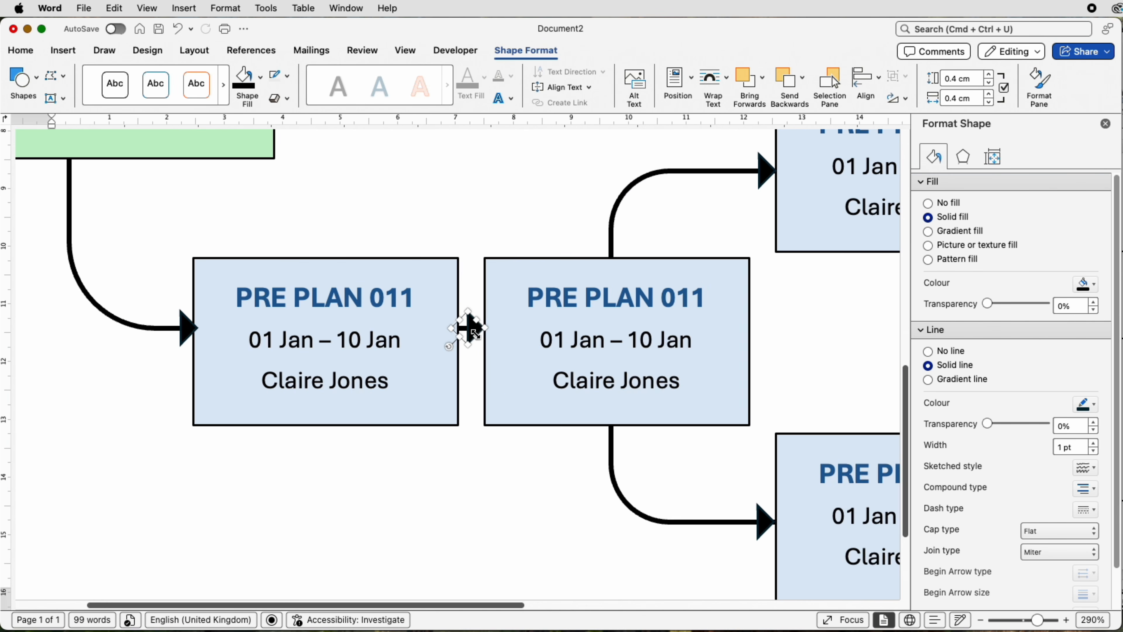
{"action": "key", "text": "Right"}
{"action": "left_click_drag", "start_coordinate": [1037, 619], "coordinate": [1022, 619]}
{"action": "left_click", "coordinate": [686, 190]}
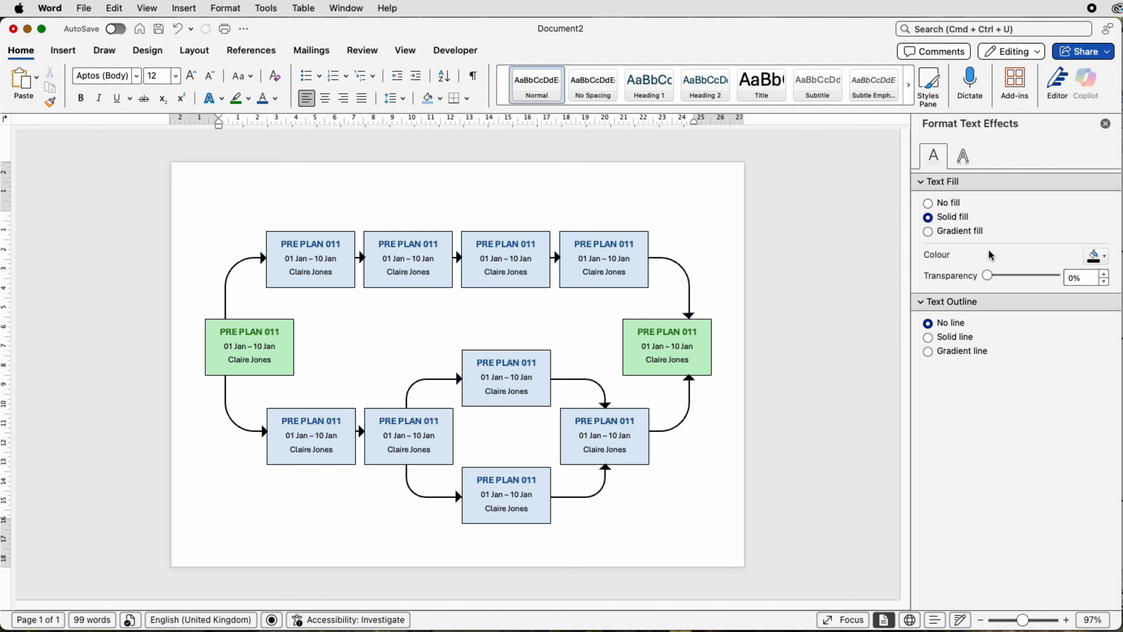
Step: Examine the file formats offered for saving the document, including PDF, and dismiss the dialog without saving
{"action": "left_click", "coordinate": [84, 9]}
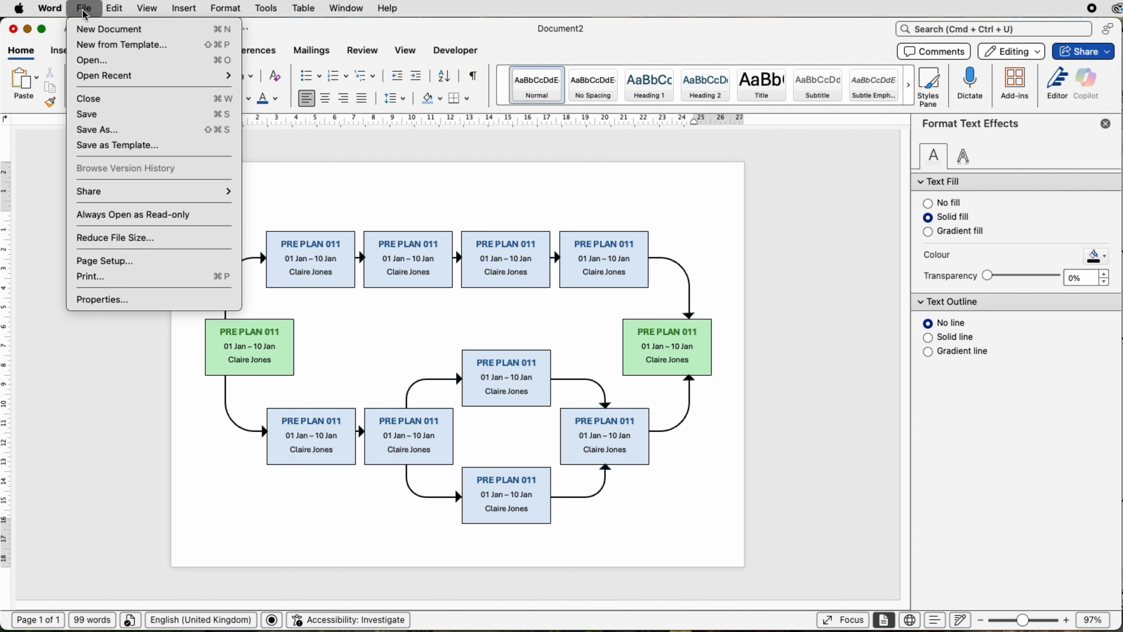
{"action": "left_click", "coordinate": [87, 133]}
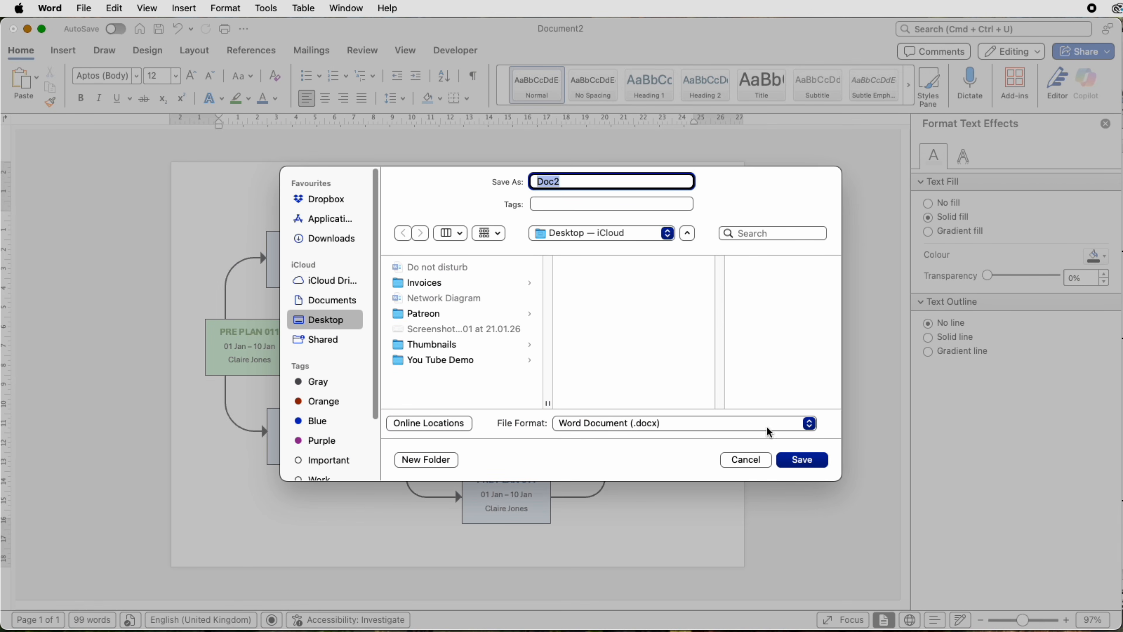
{"action": "left_click", "coordinate": [809, 423]}
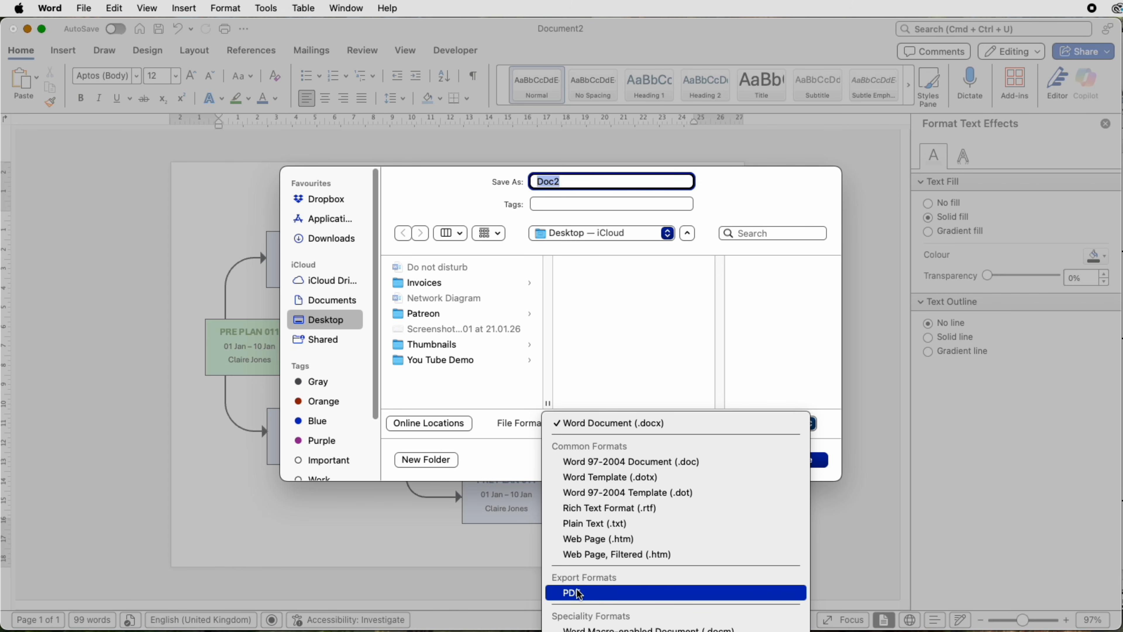
{"action": "left_click", "coordinate": [891, 448]}
{"action": "left_click", "coordinate": [740, 457]}
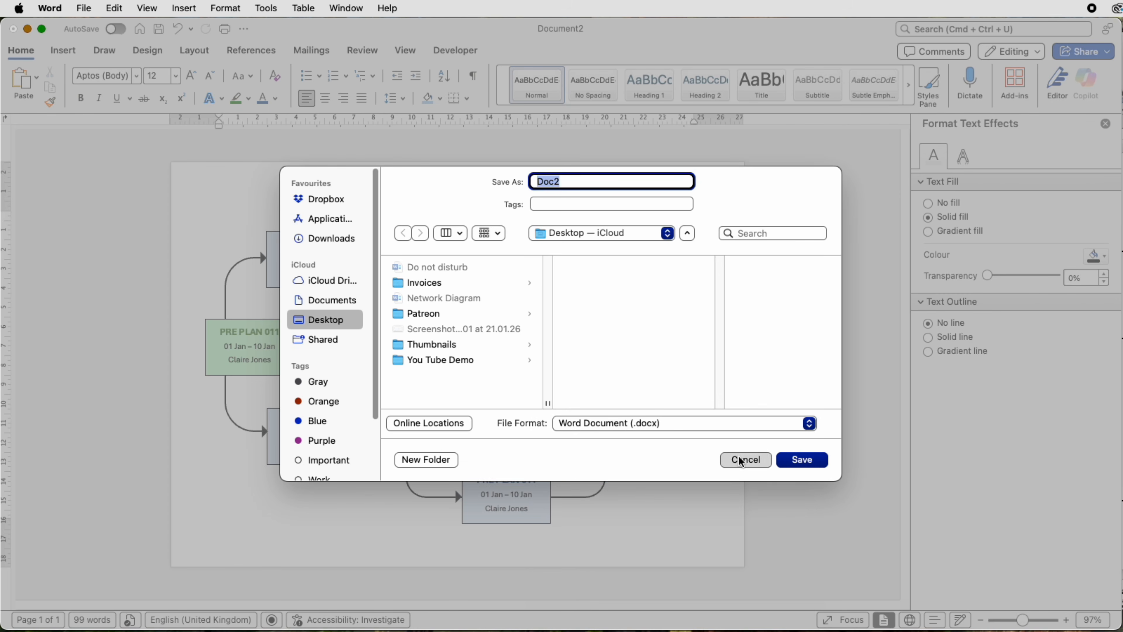
Step: Look at the options for saving the diagram as a Word template and at the template gallery, dismissing both
{"action": "left_click", "coordinate": [88, 9]}
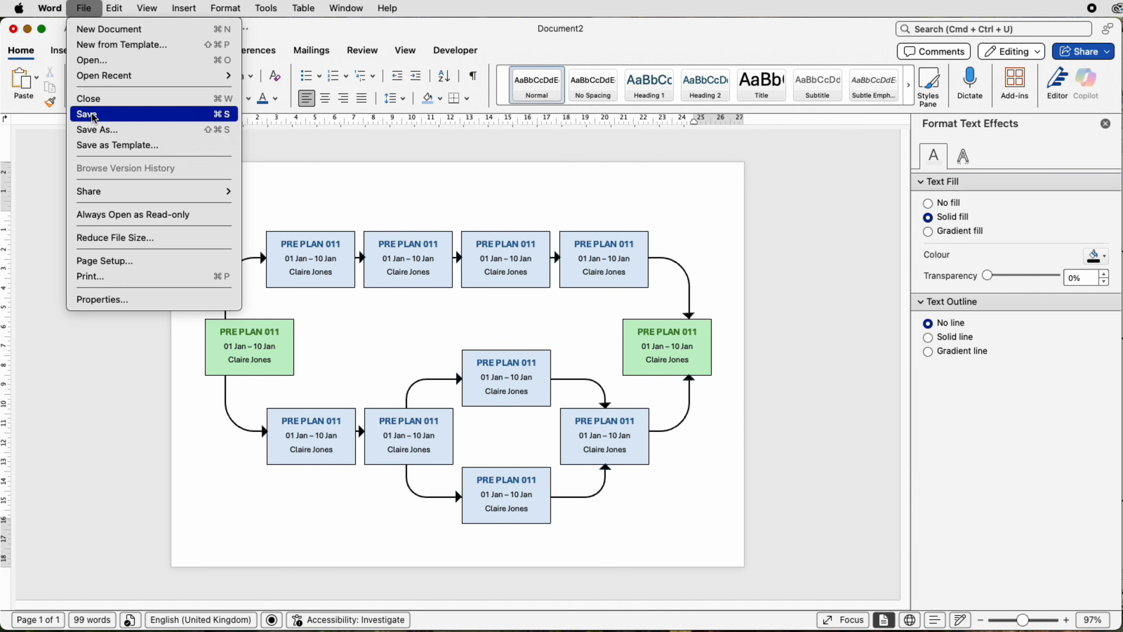
{"action": "left_click", "coordinate": [97, 146]}
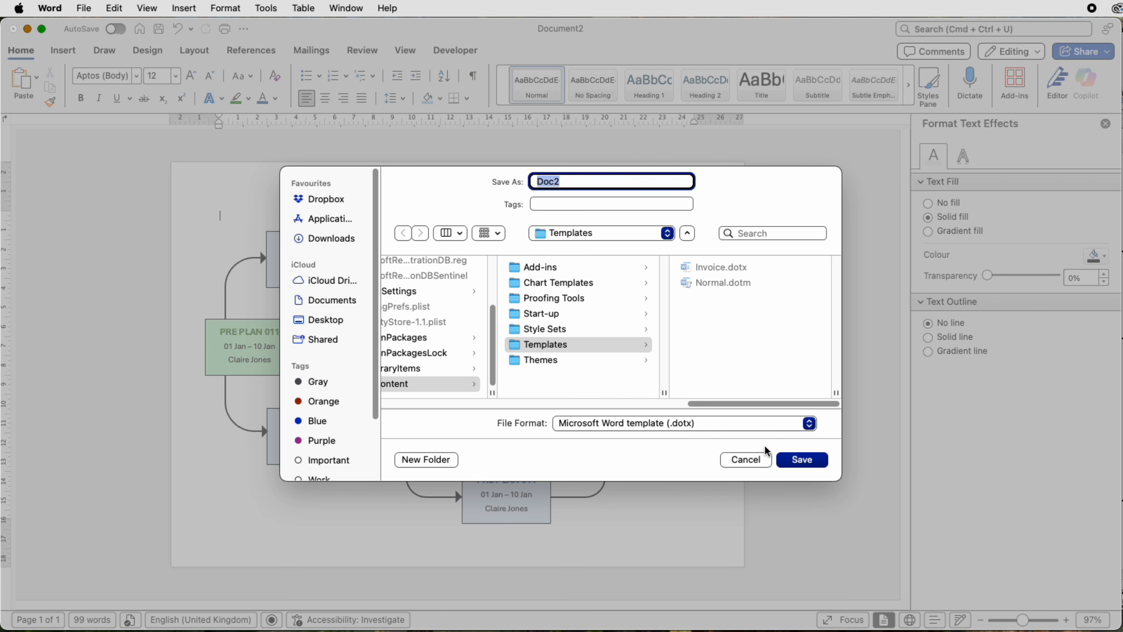
{"action": "left_click", "coordinate": [746, 460]}
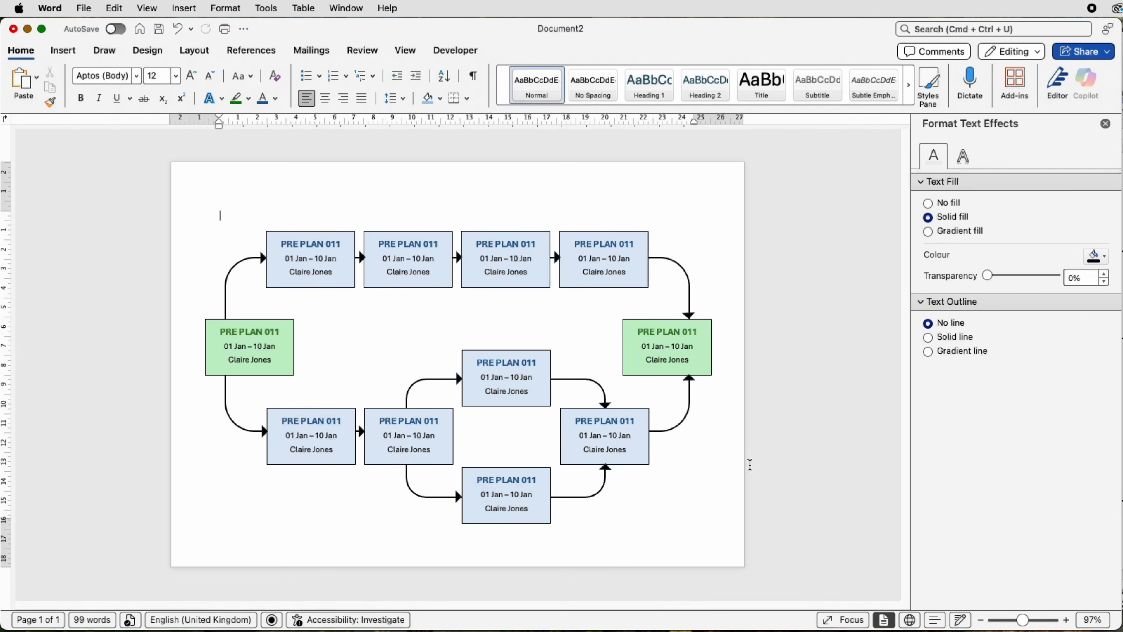
{"action": "key", "text": "super+shift+p"}
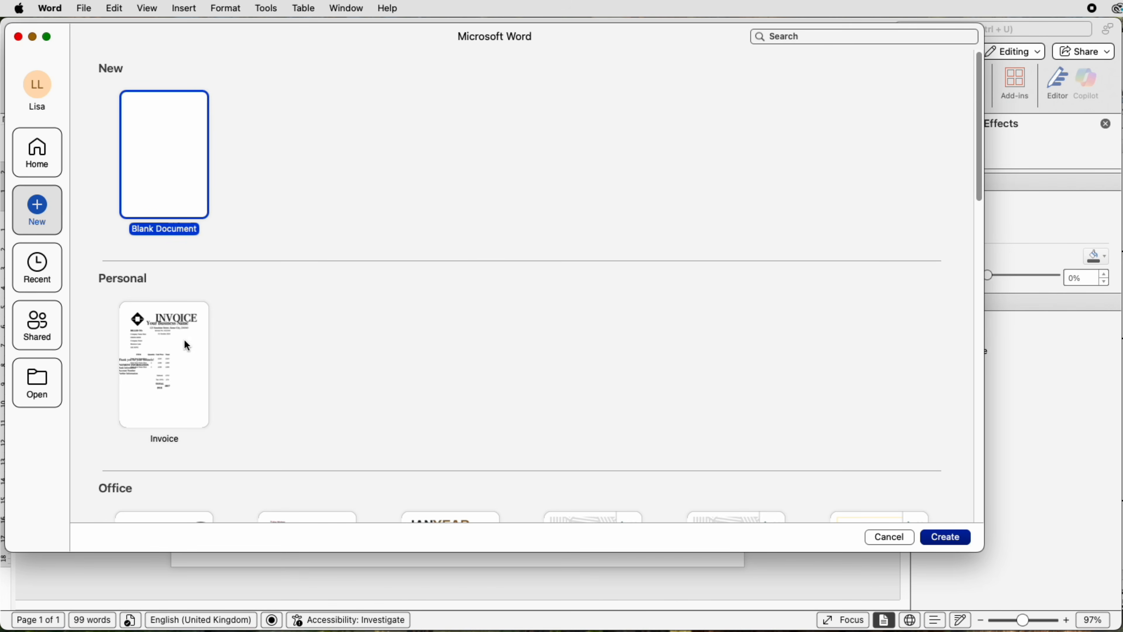
{"action": "left_click", "coordinate": [890, 537]}
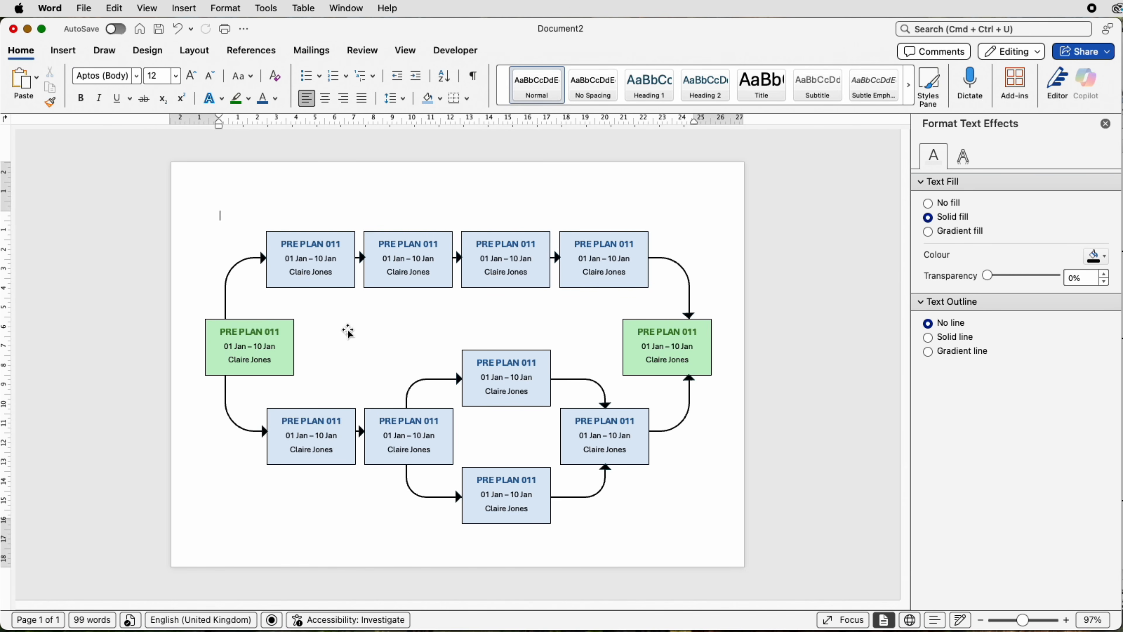